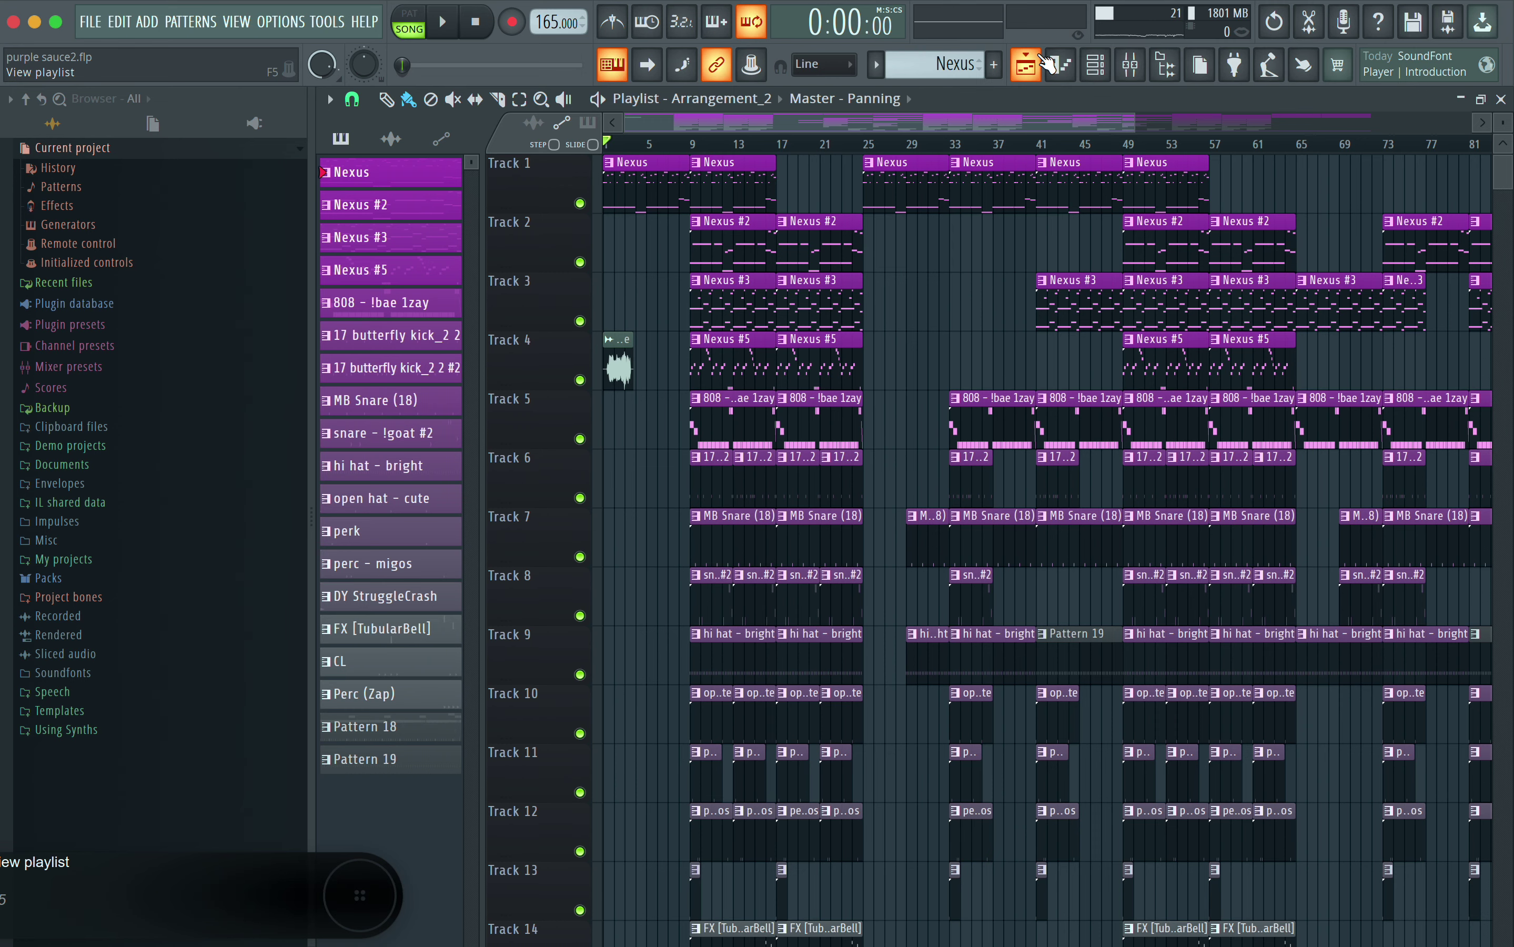
Return to the channel rack, filter it to audio channels, restore the display of all channels, and select the Nexus channel
click(1044, 60)
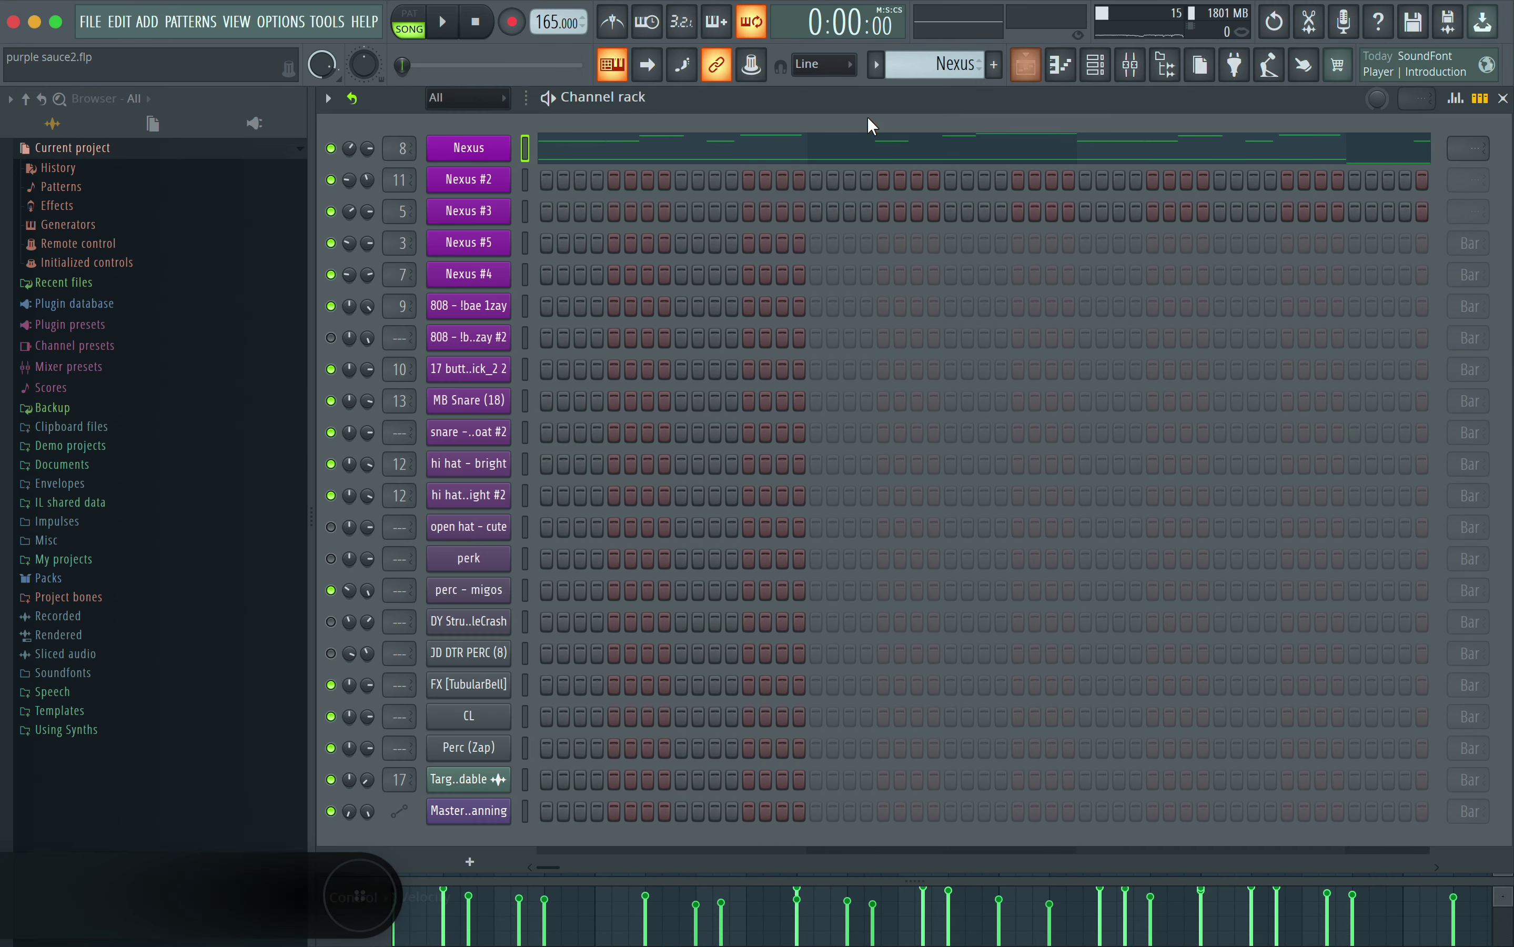
click(508, 110)
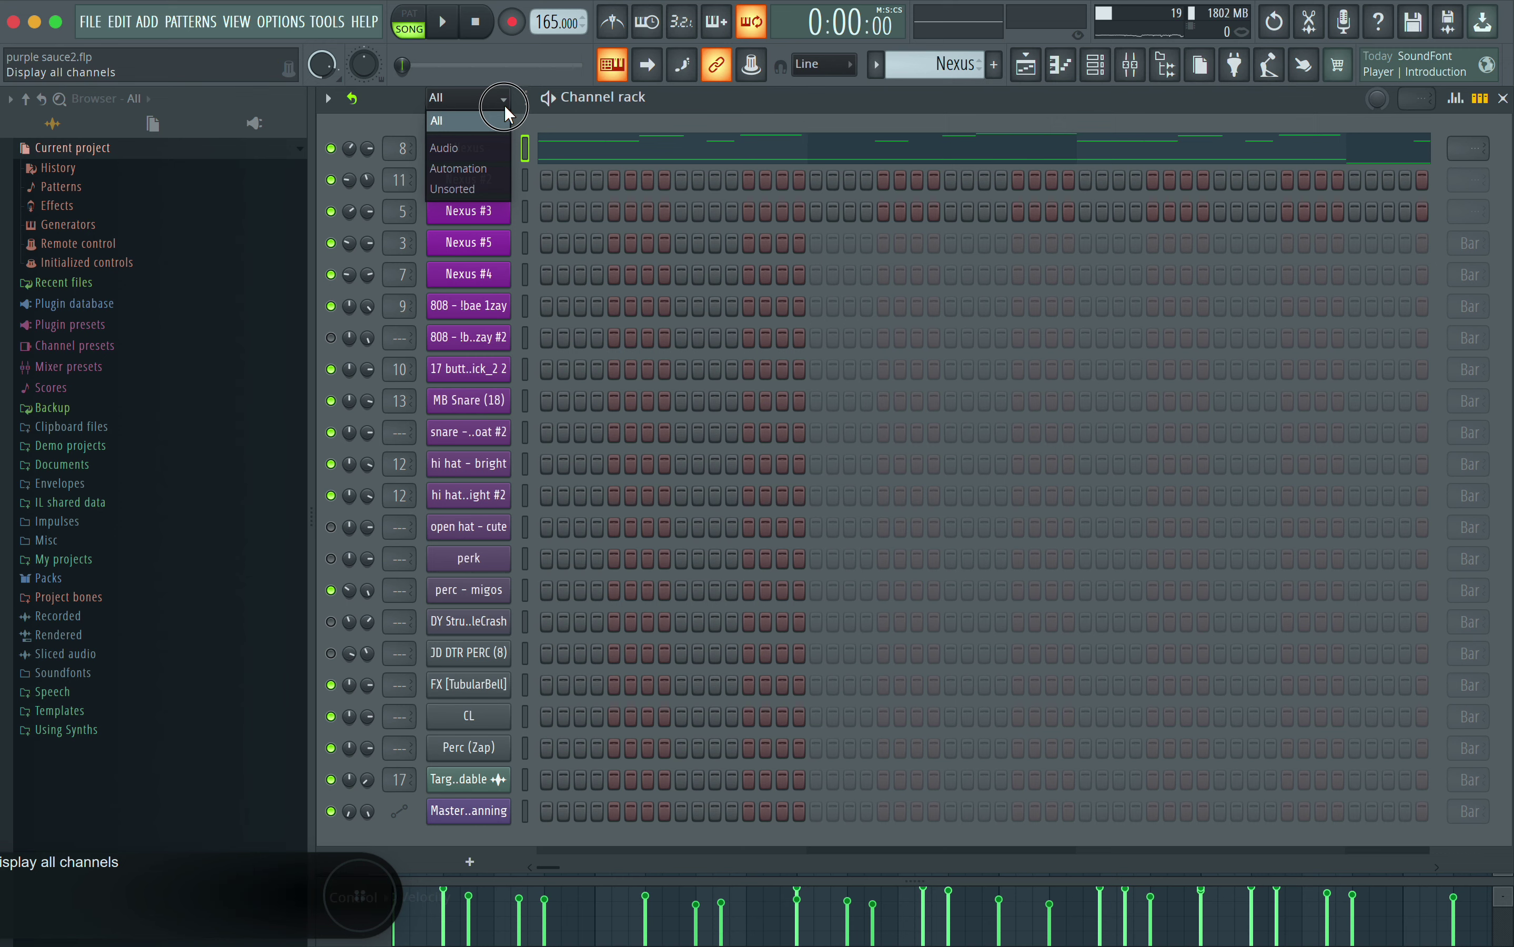
click(491, 151)
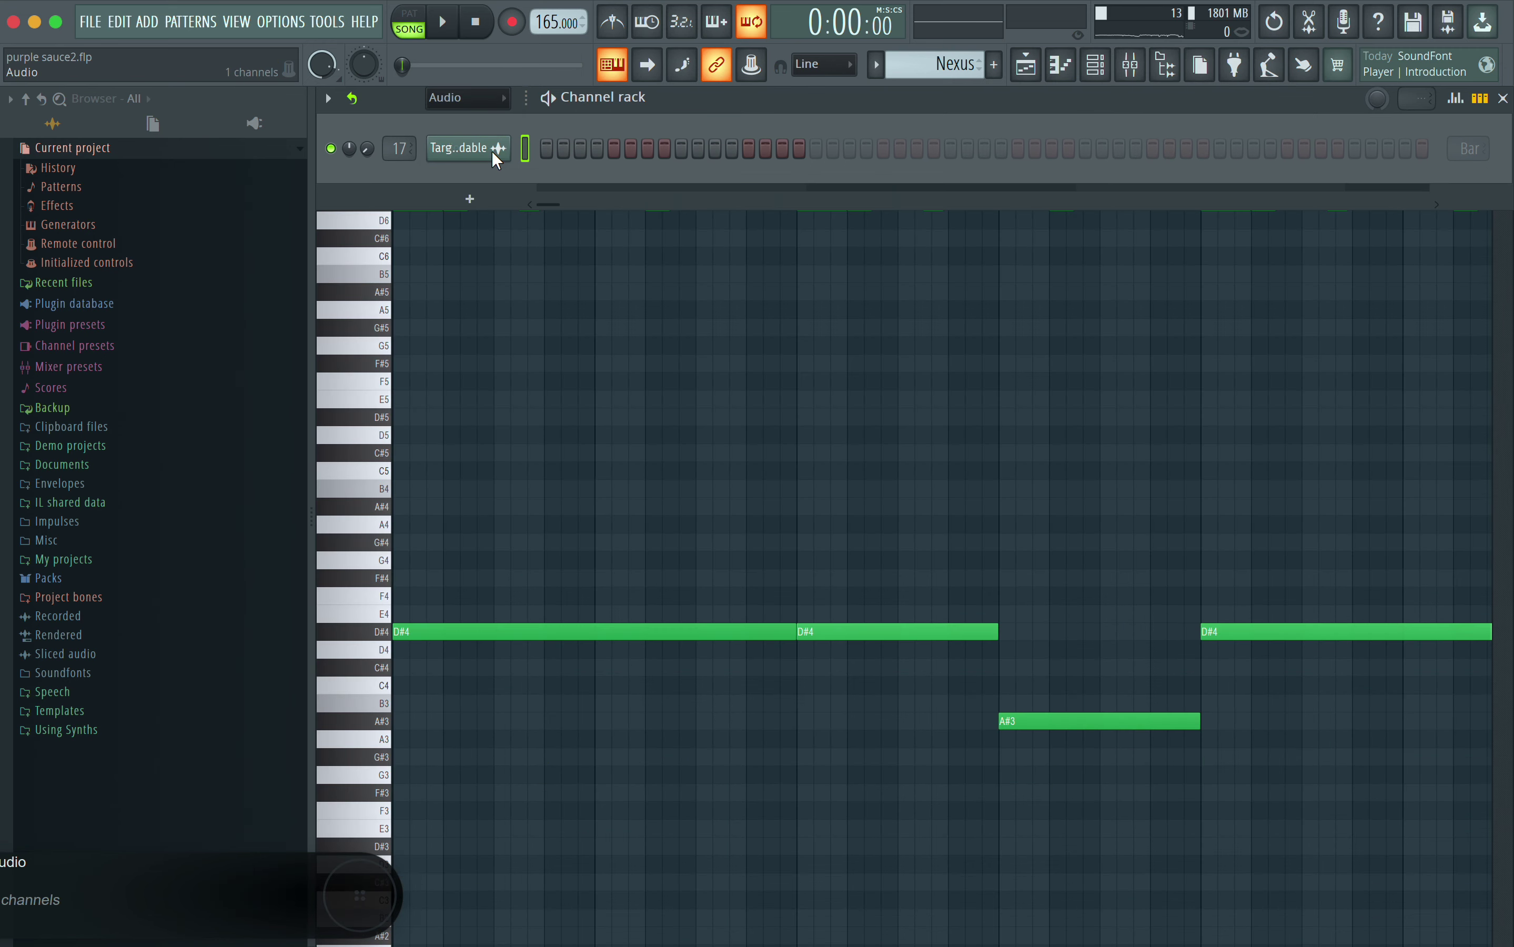
click(494, 100)
click(490, 125)
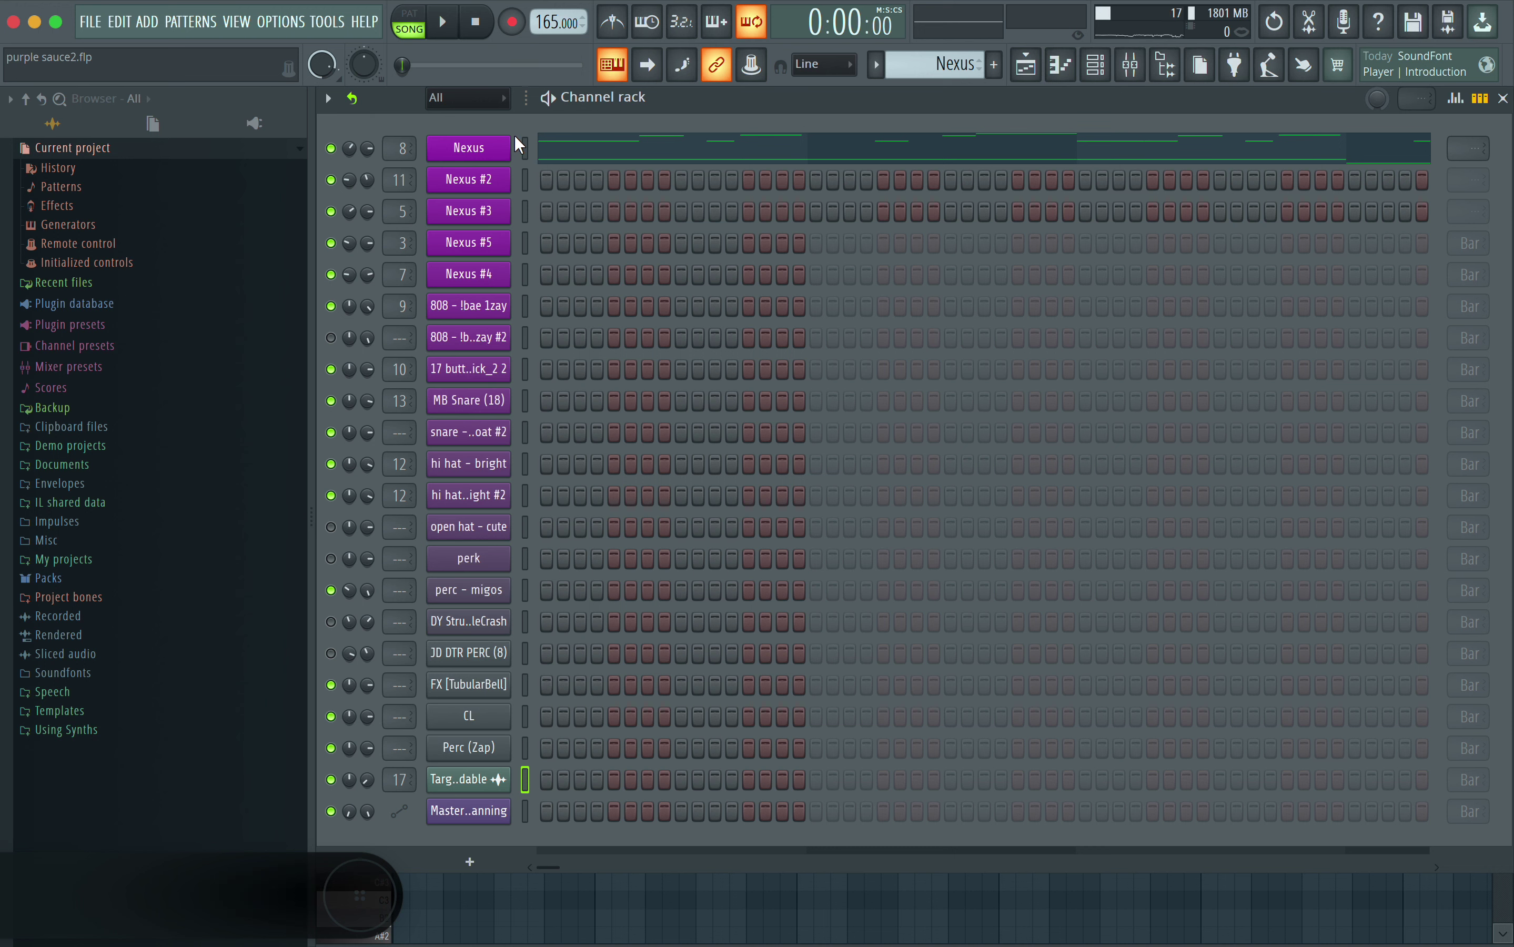
click(526, 147)
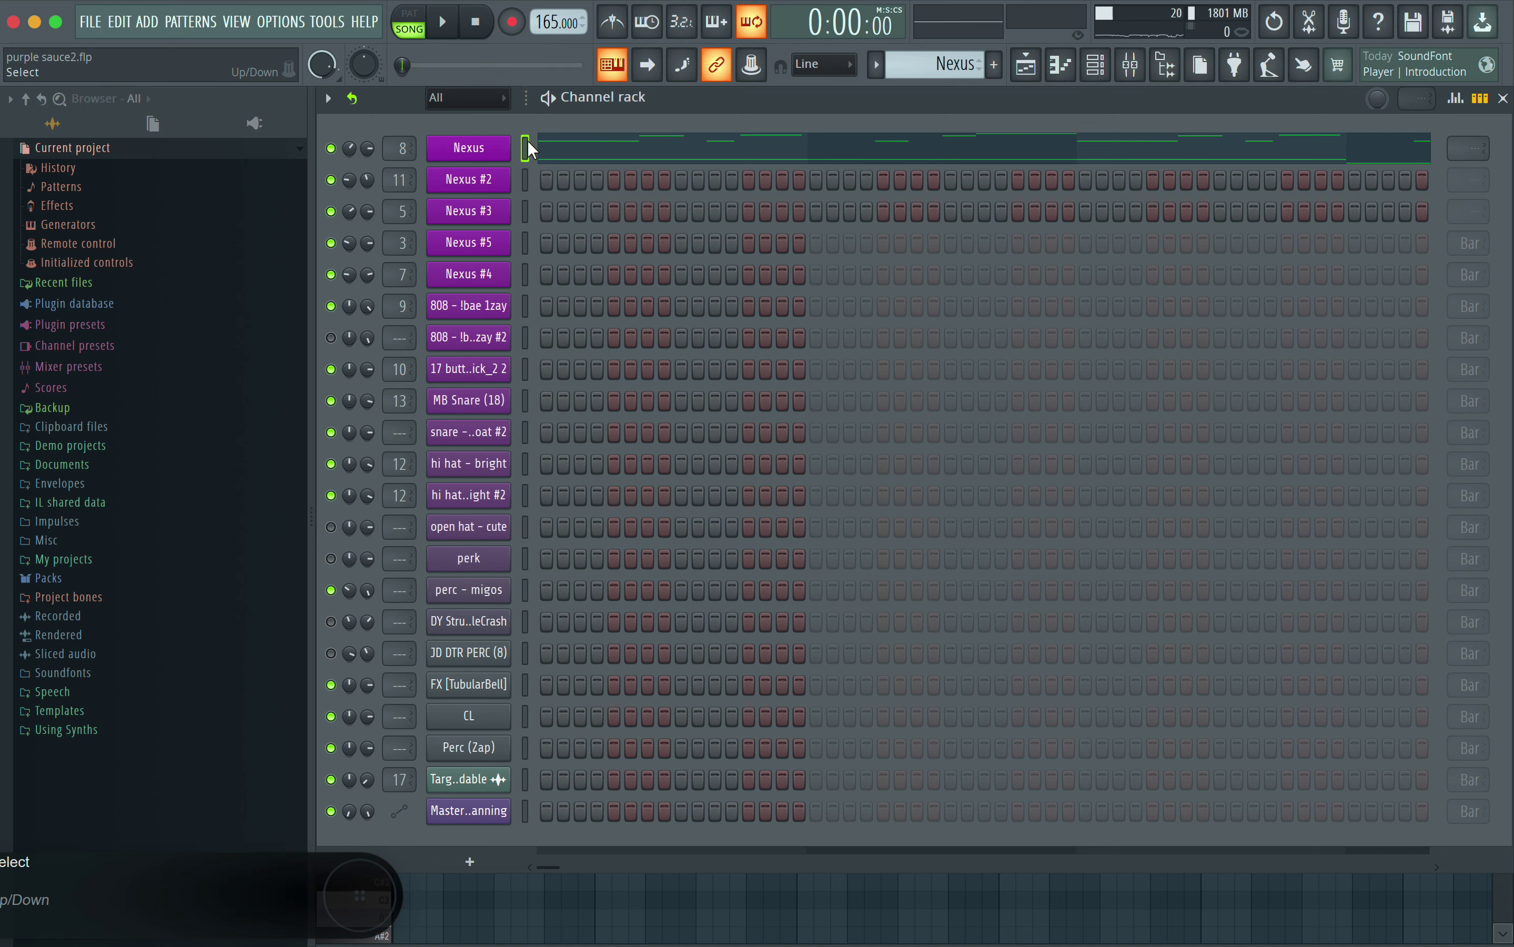
Open the recent project "aggressive 172 .flp" in place of the current project
click(90, 29)
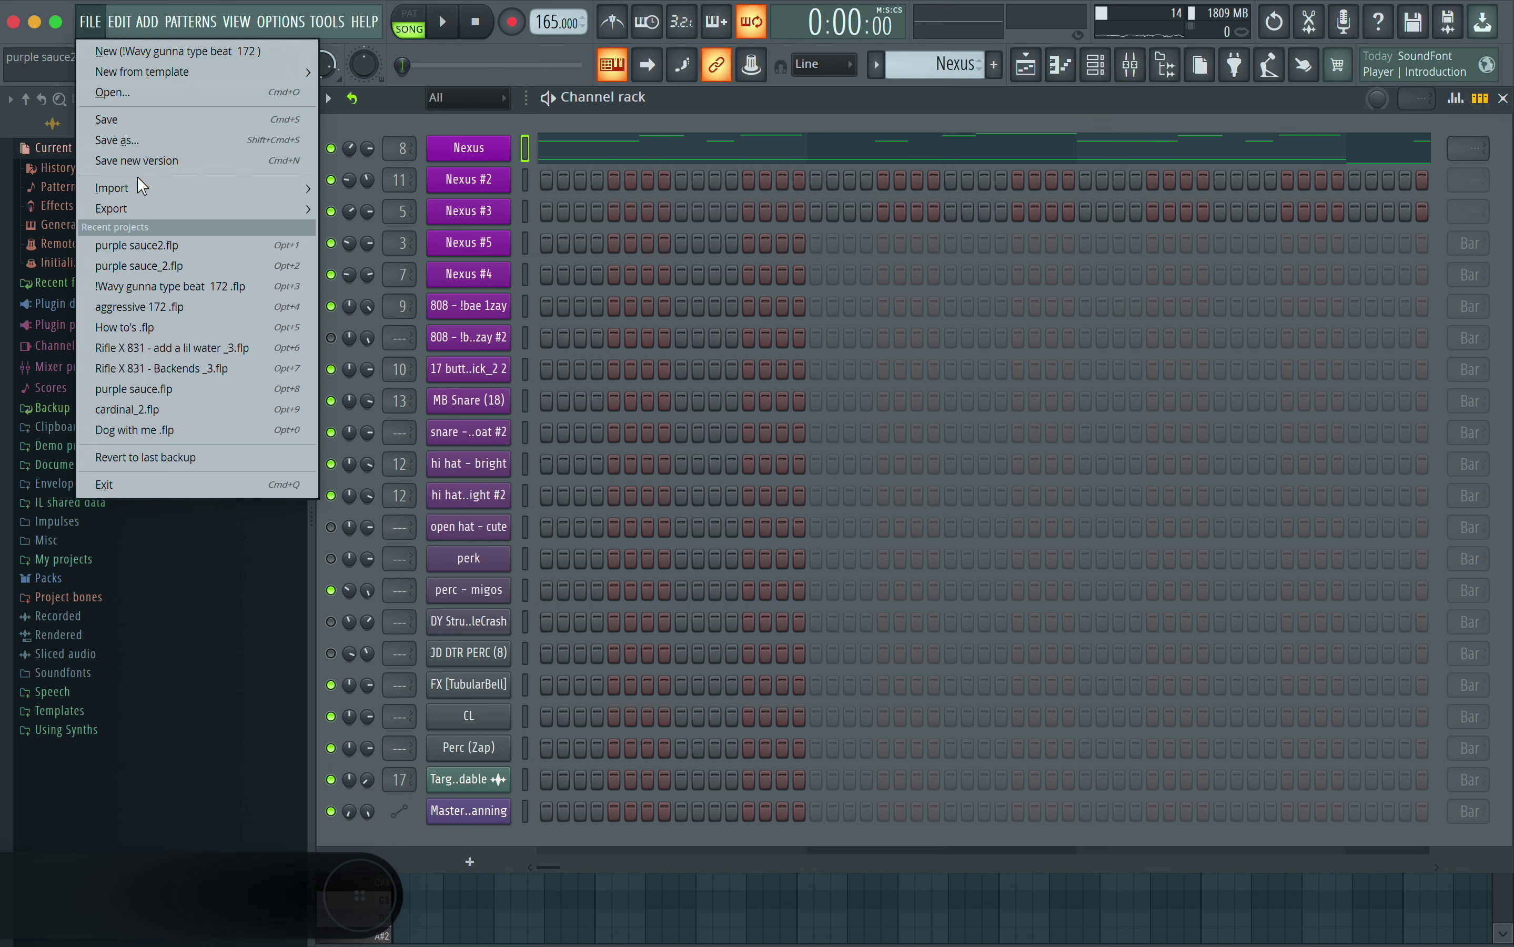
mouse_move(137, 179)
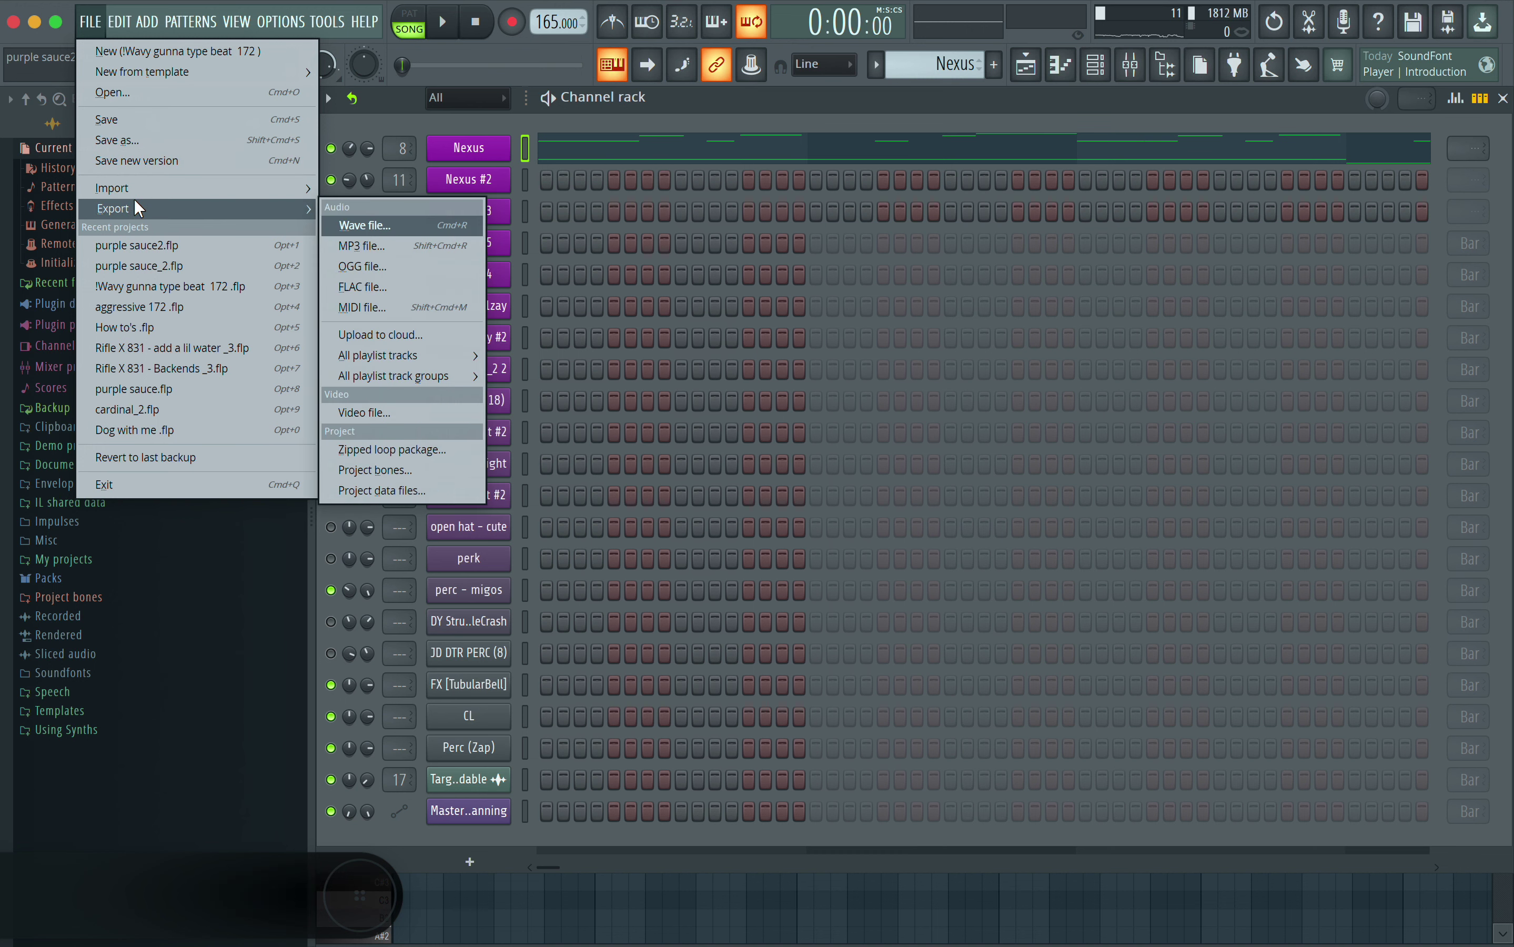
click(155, 314)
click(824, 535)
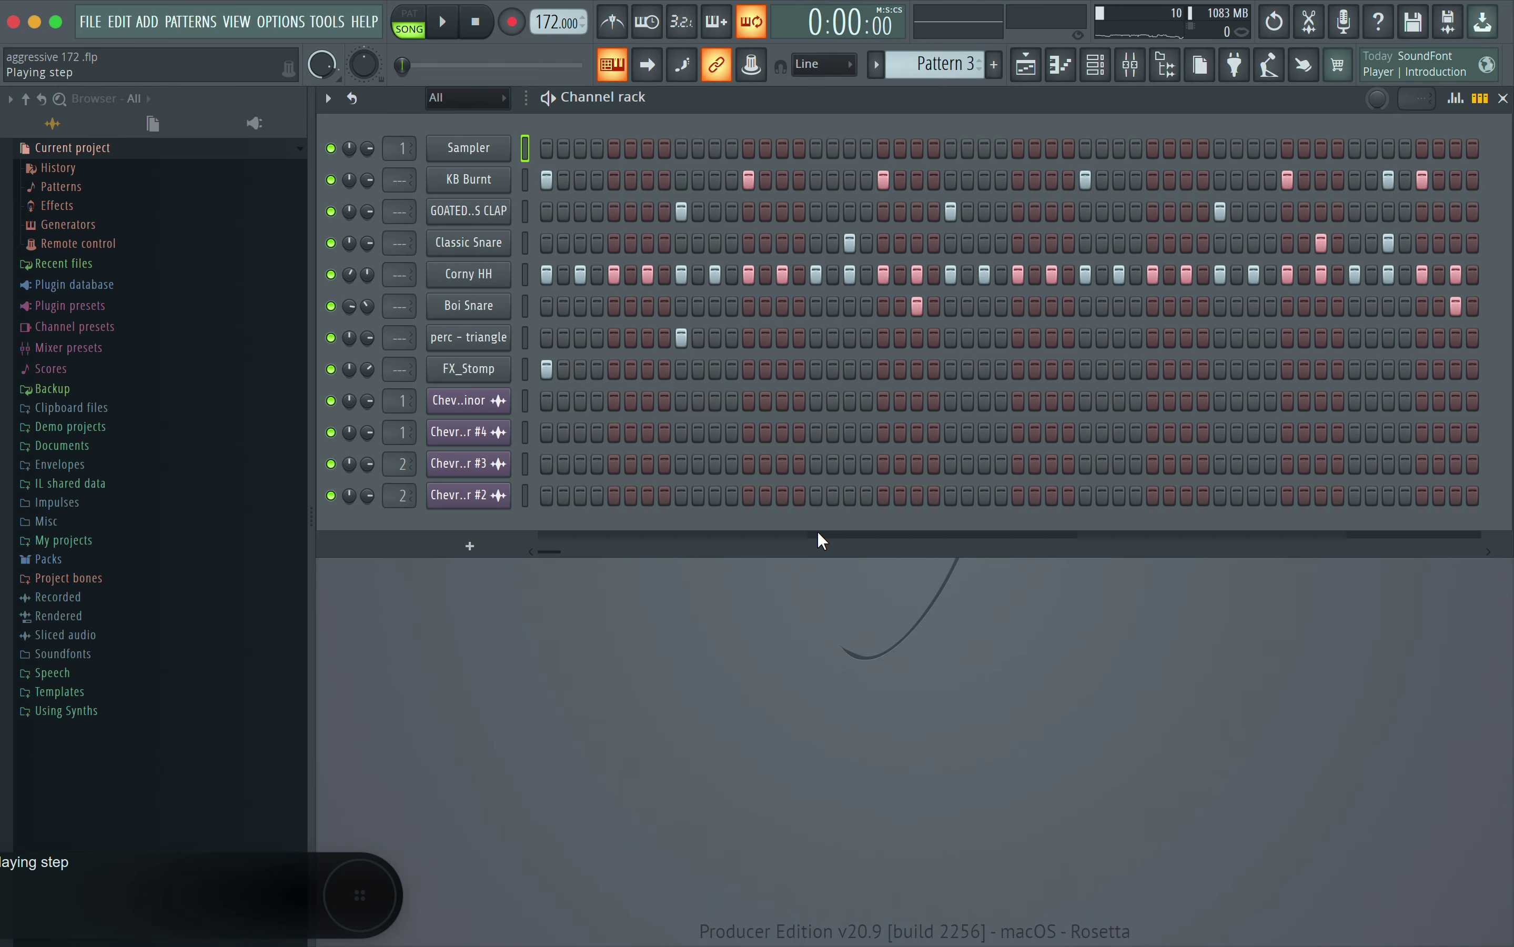
Select the four Chevron audio clip channels in the channel rack
click(526, 402)
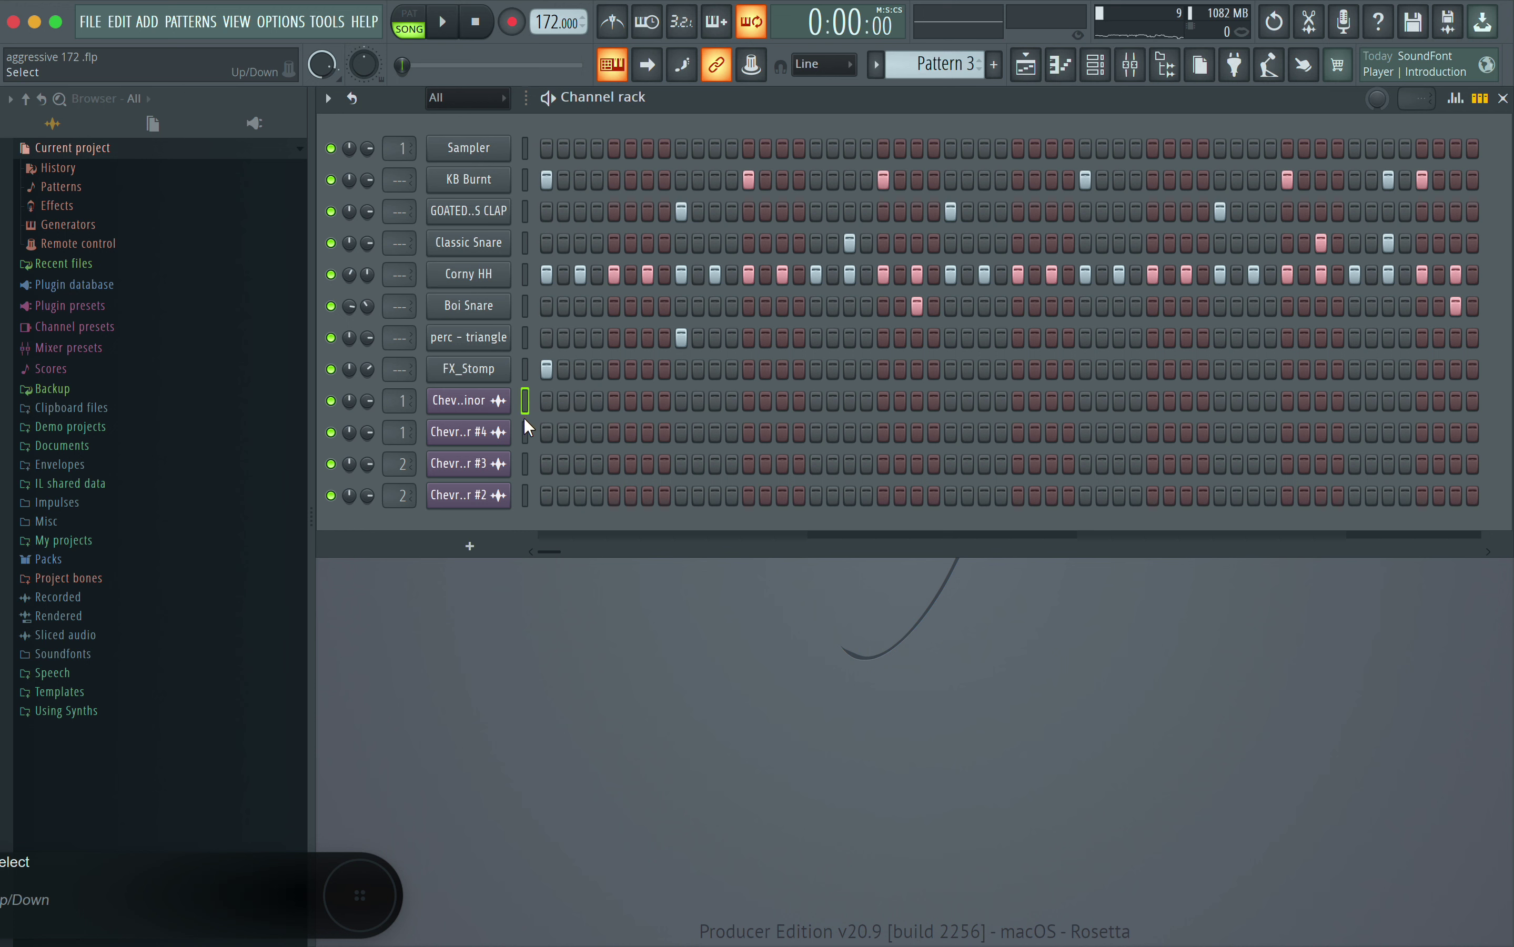
drag(525, 402, 523, 486)
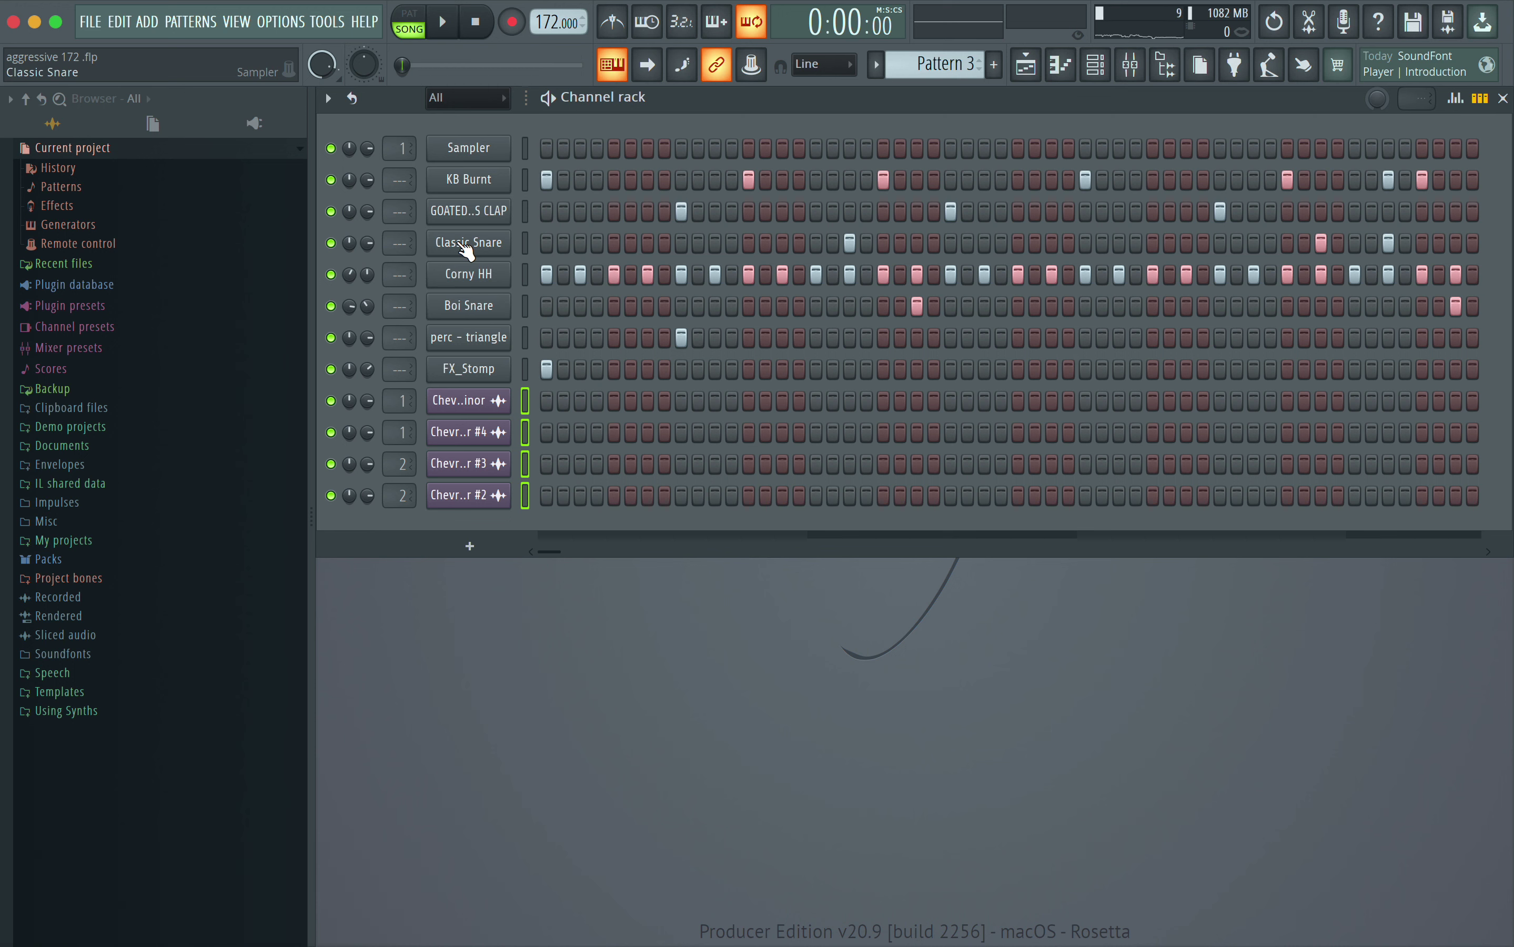
click(474, 226)
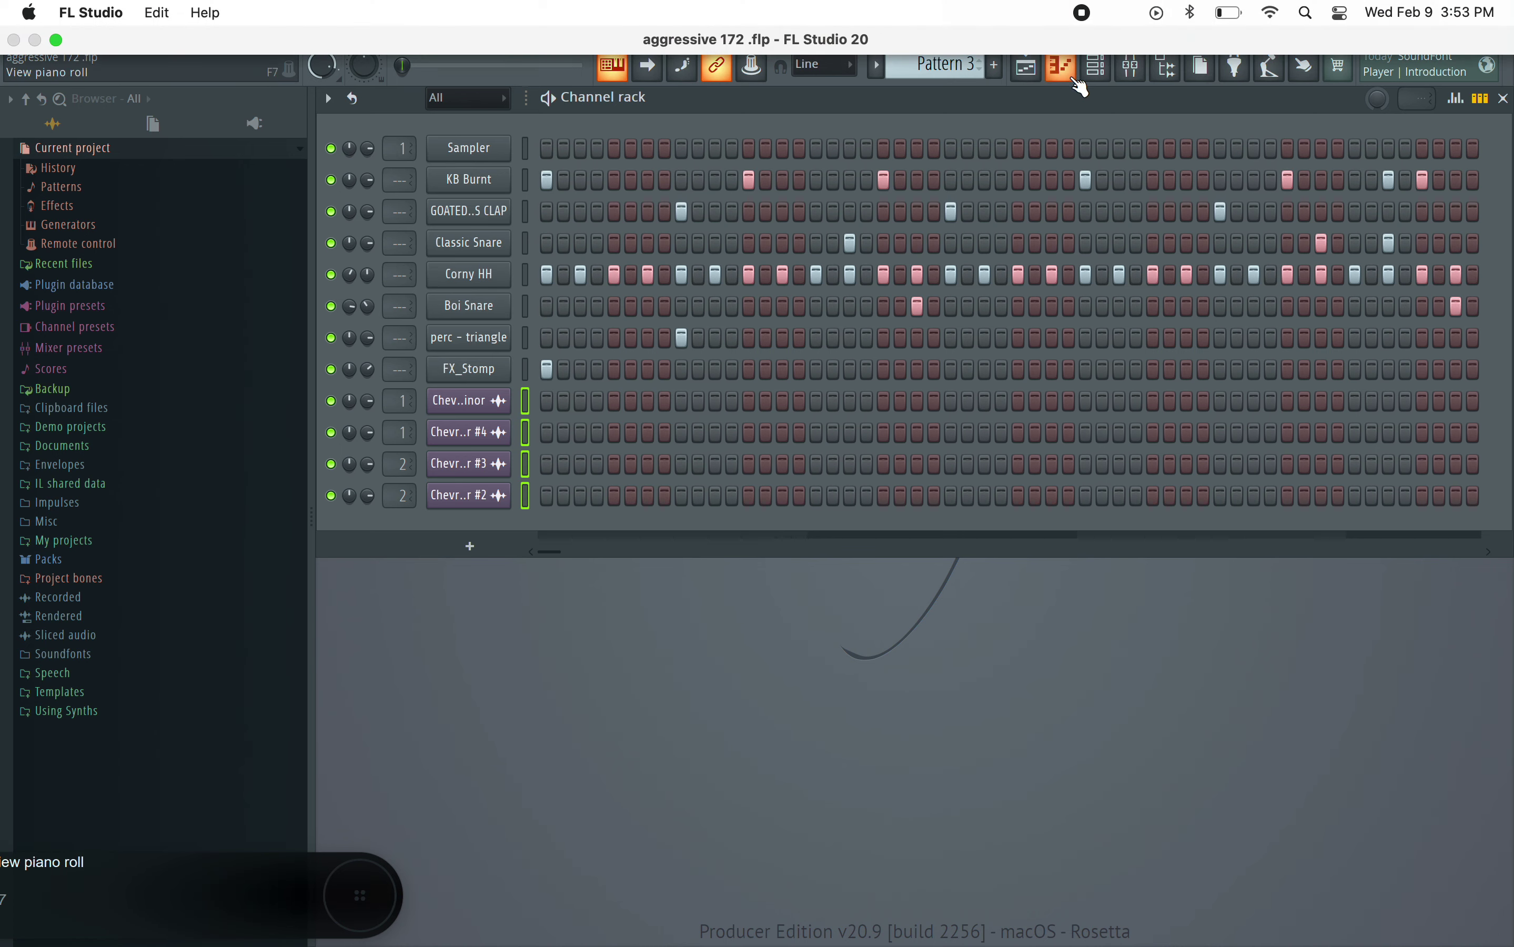
Listen to the playlist arrangement from bar 17, stop playback, and return to the channel rack
click(1027, 68)
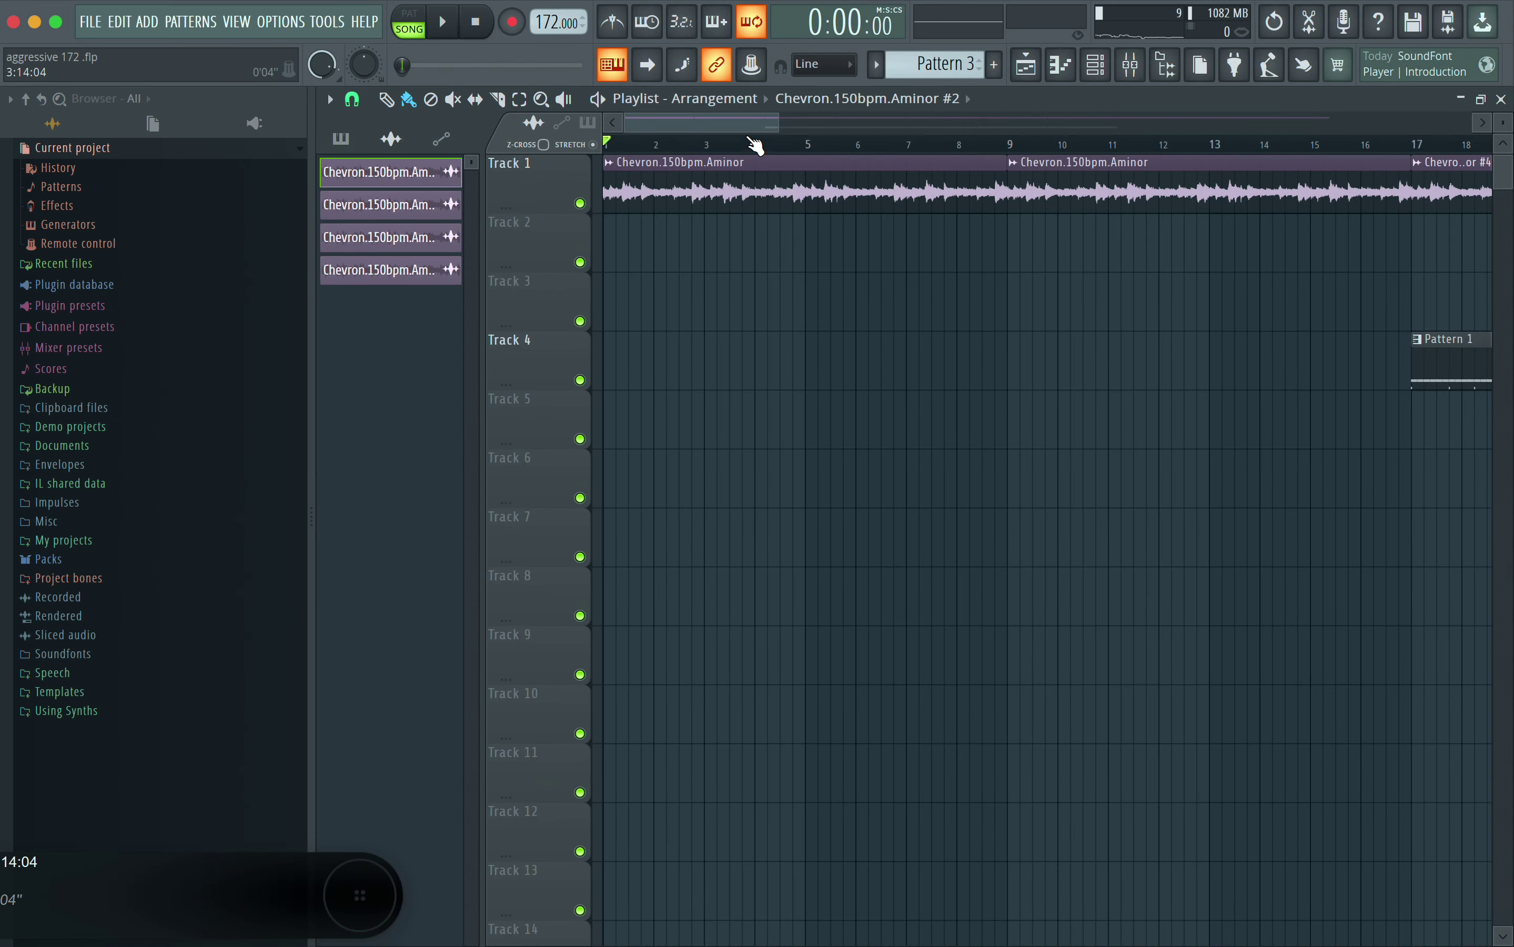
drag(755, 144, 858, 145)
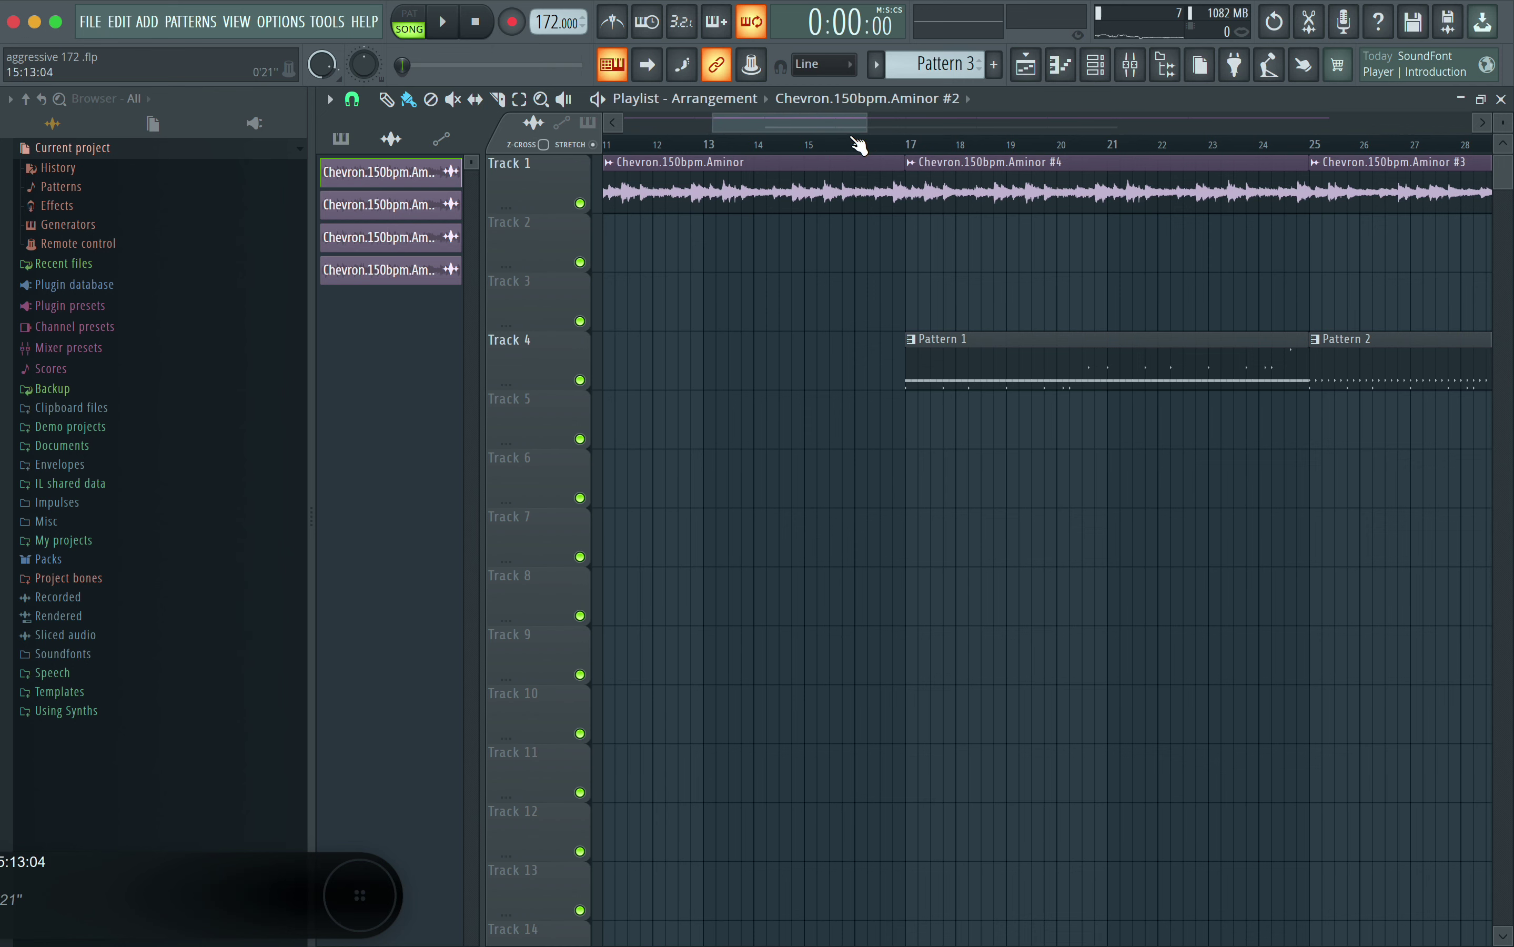
click(912, 150)
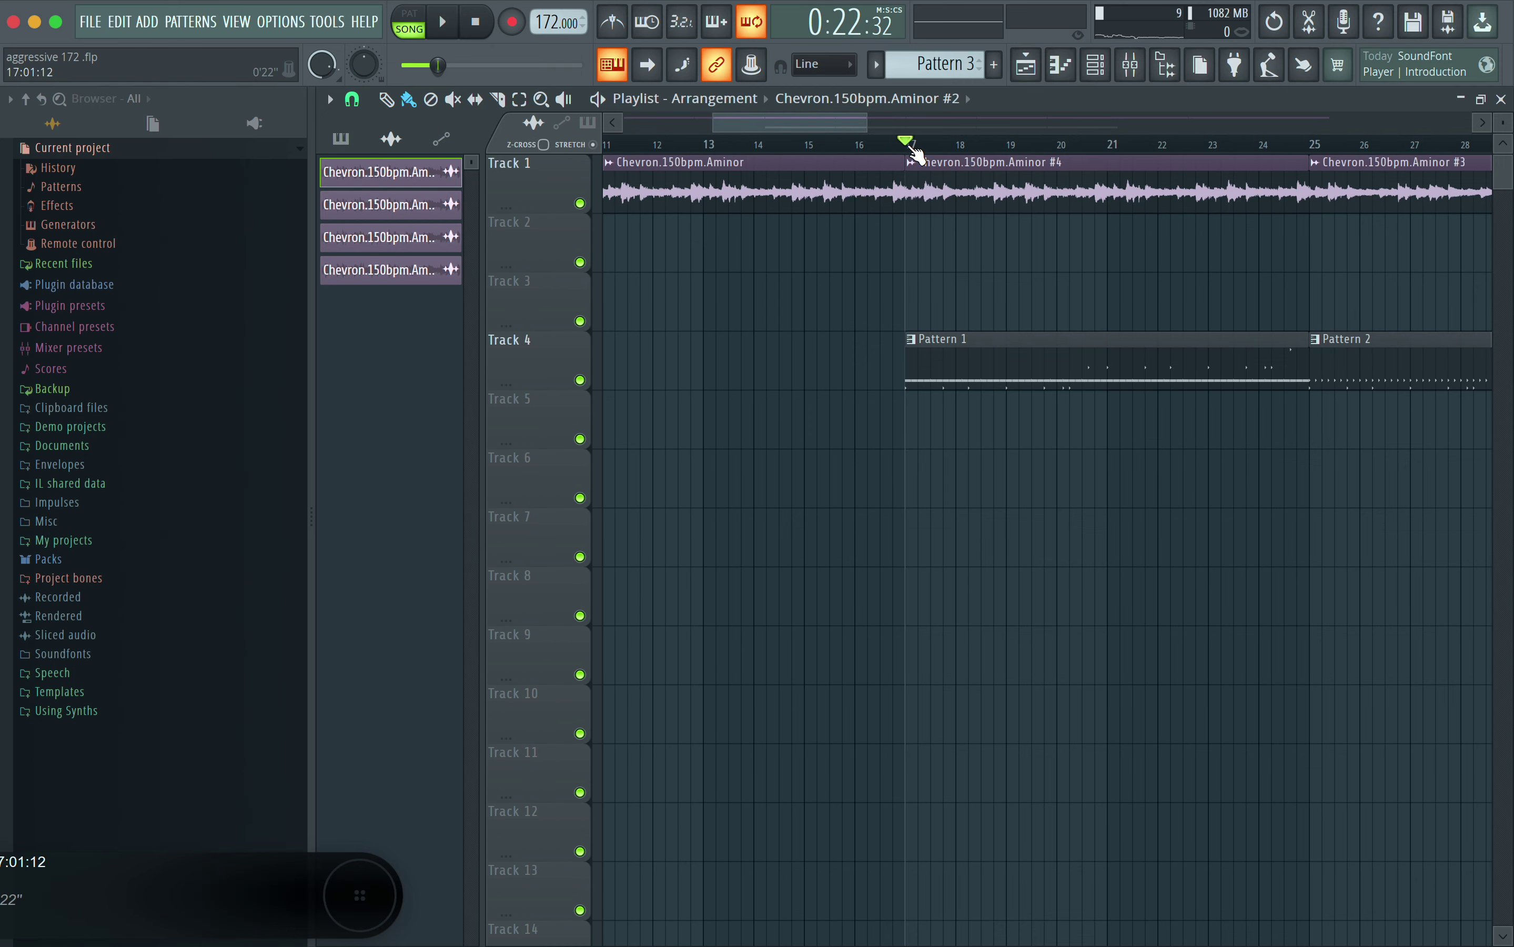
key(space)
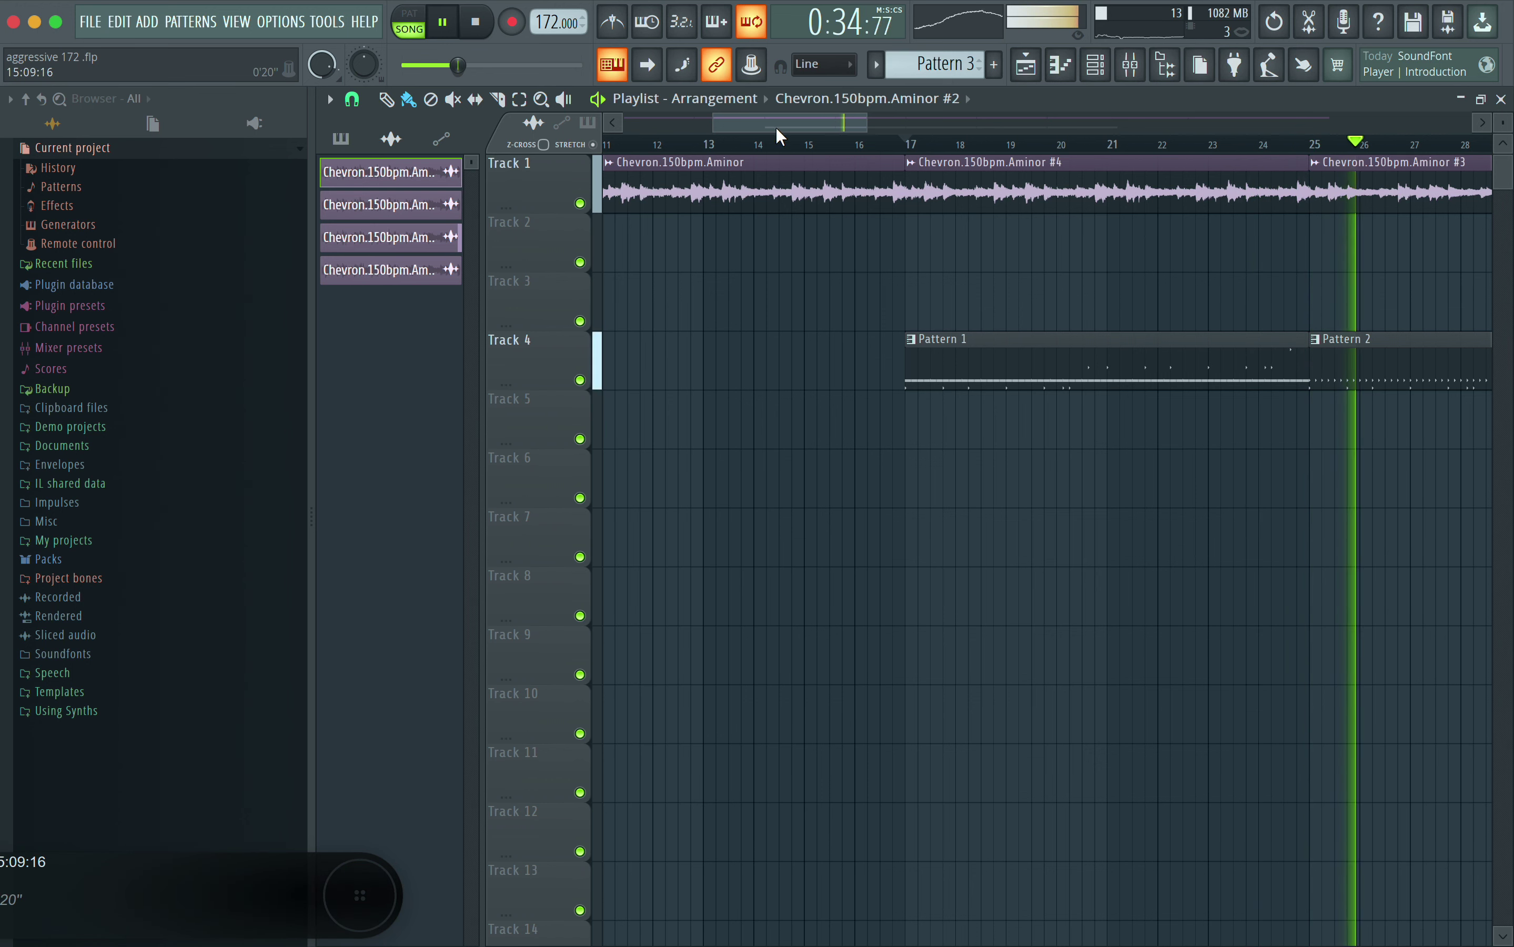
click(488, 33)
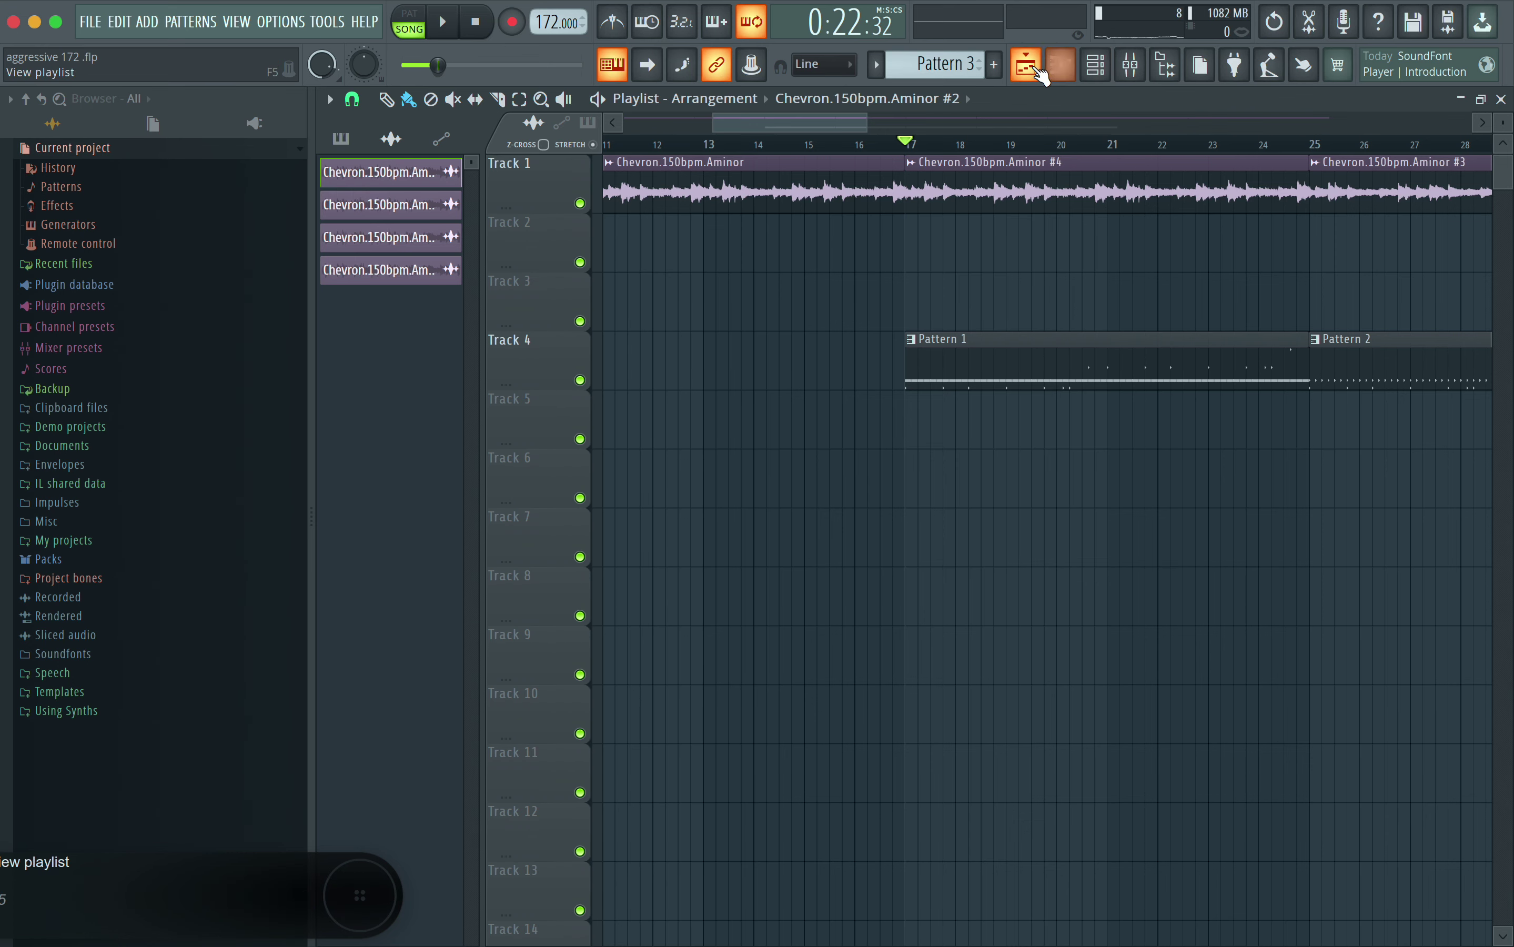
click(1038, 72)
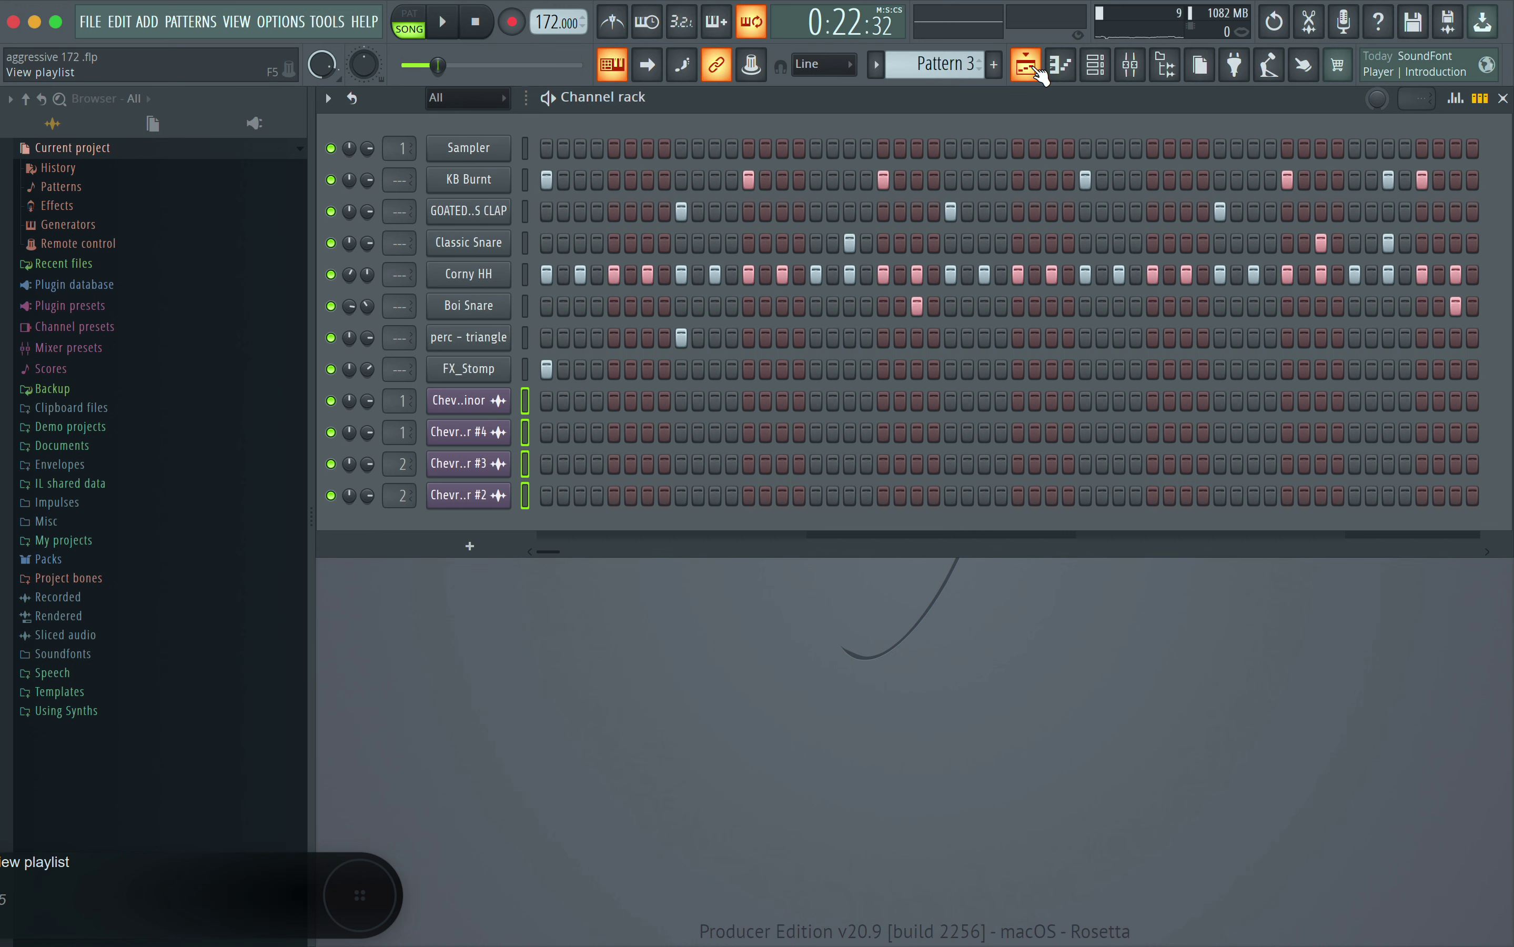
Delete the audio clip channels Chevron.150bpm.Aminor and Chevron.150bpm.Aminor #4 from the channel rack
right_click(485, 401)
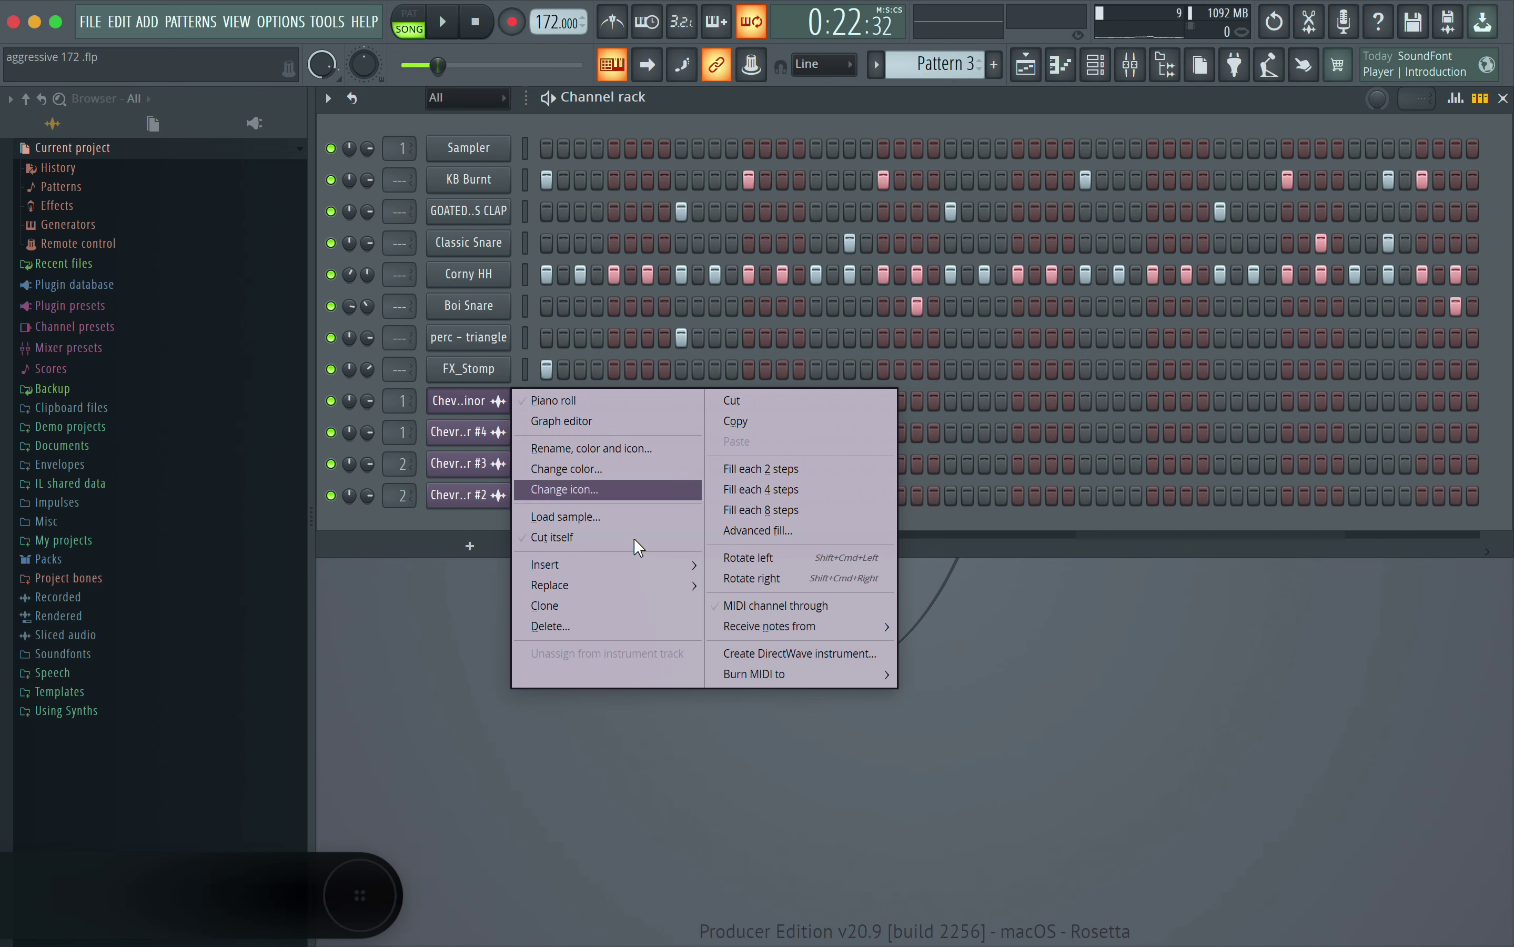
click(627, 624)
click(843, 556)
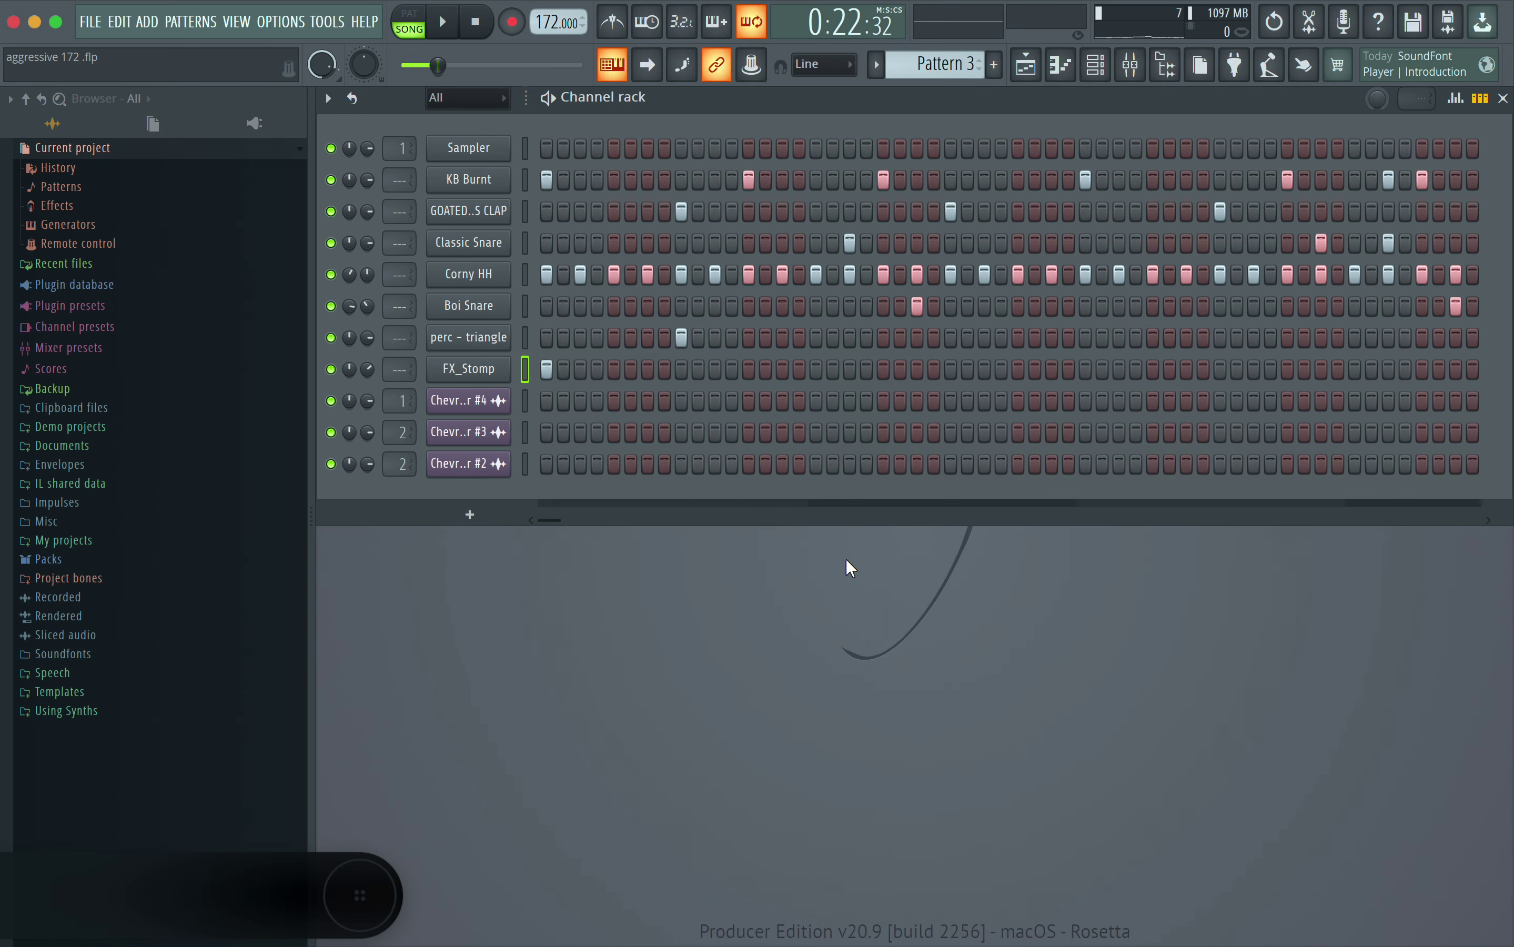
click(483, 400)
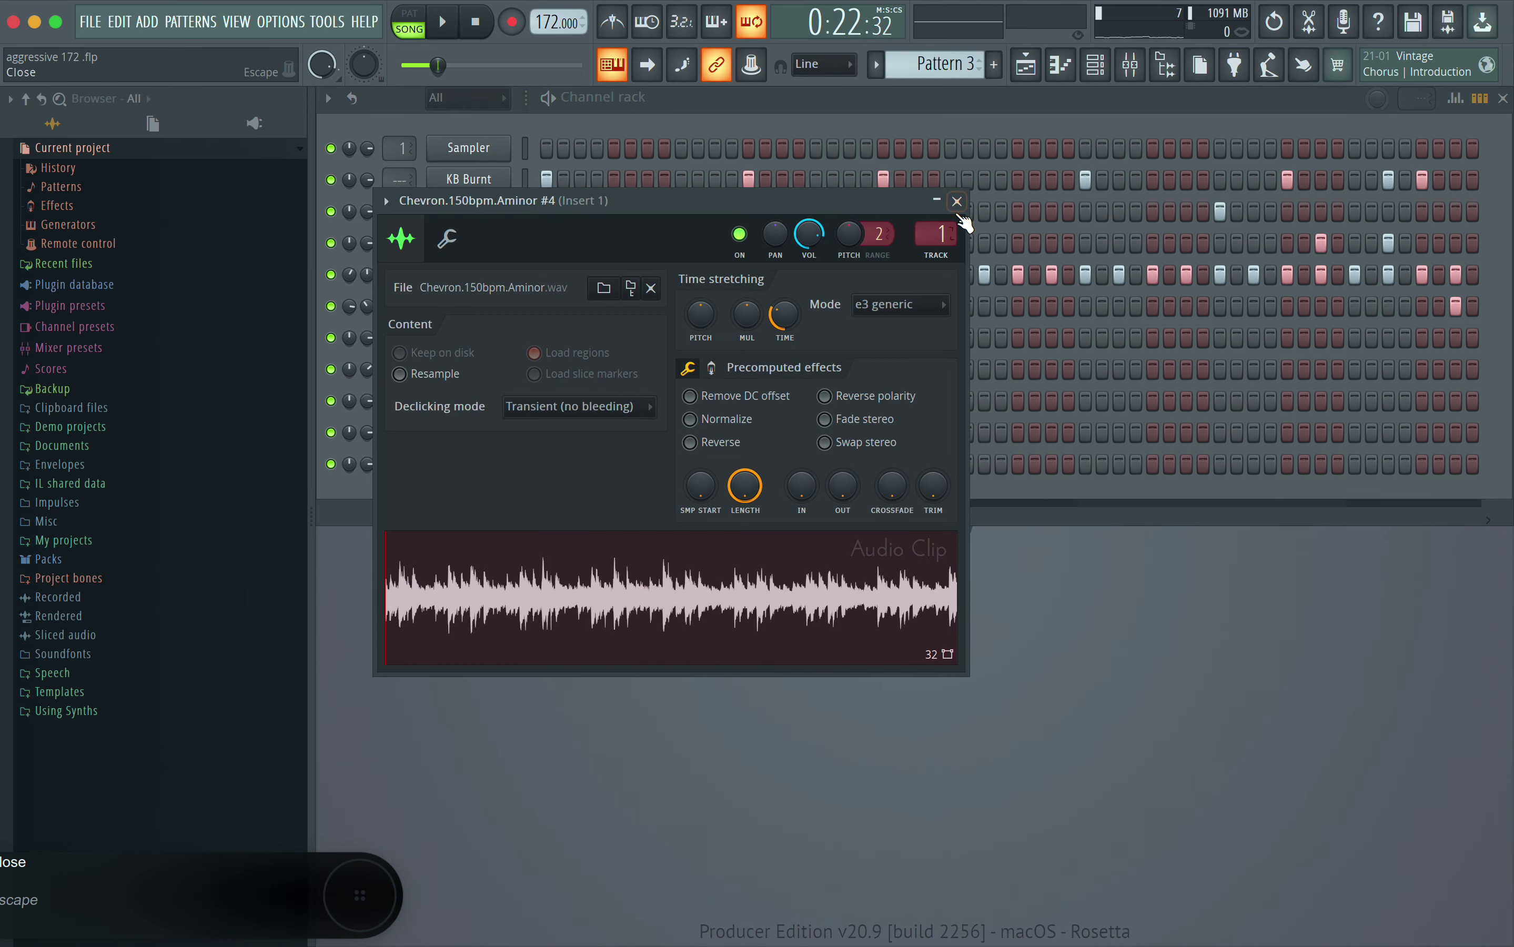
click(957, 200)
right_click(487, 404)
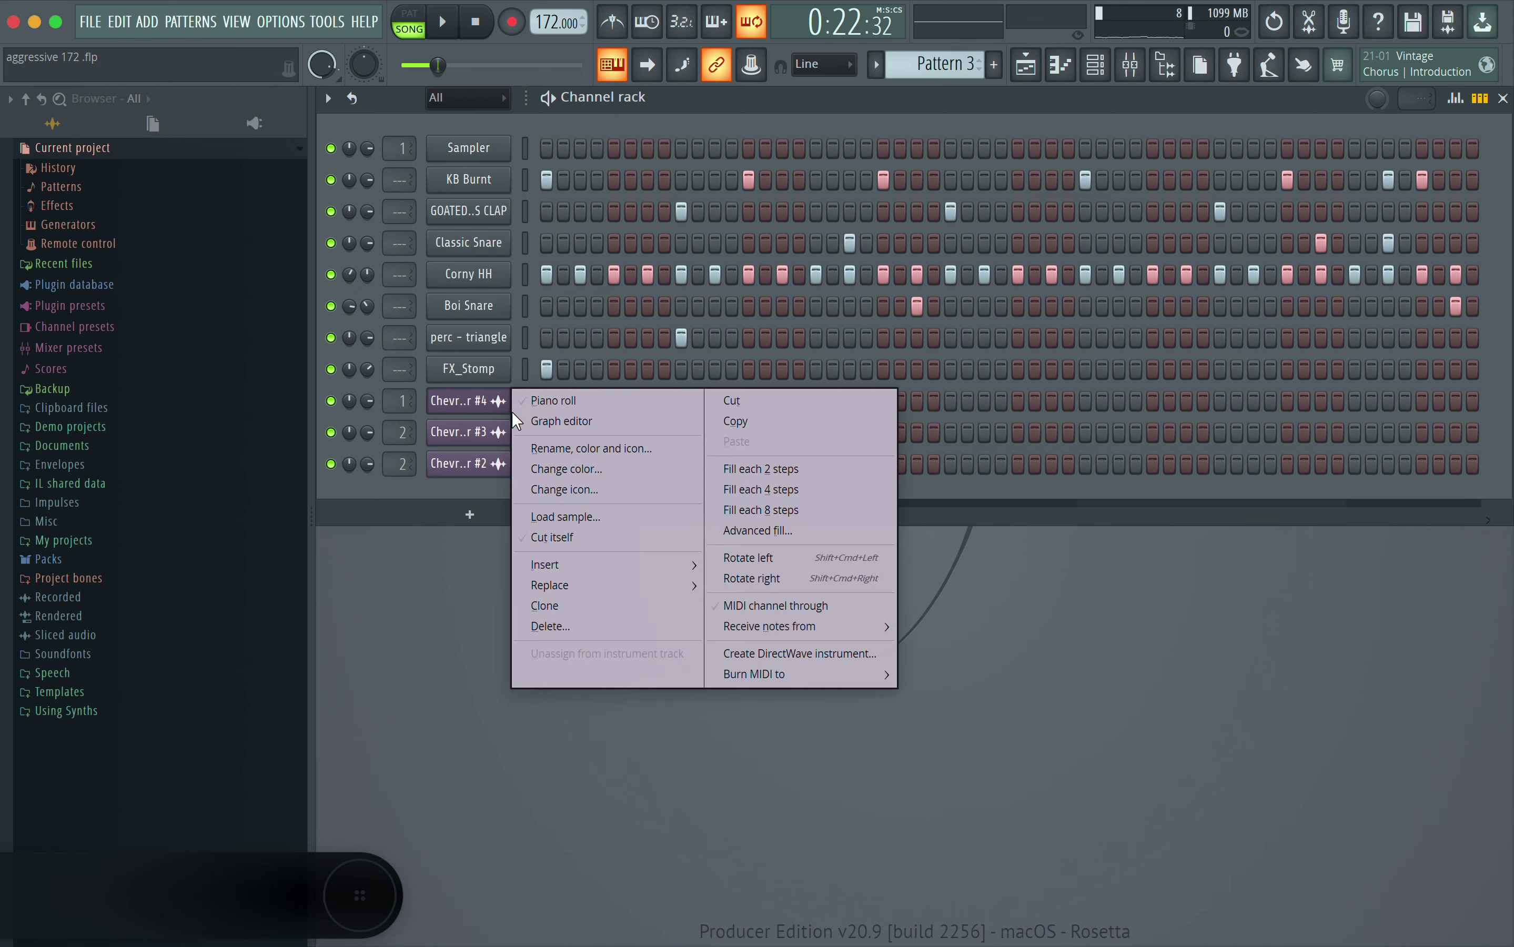
click(527, 622)
click(825, 554)
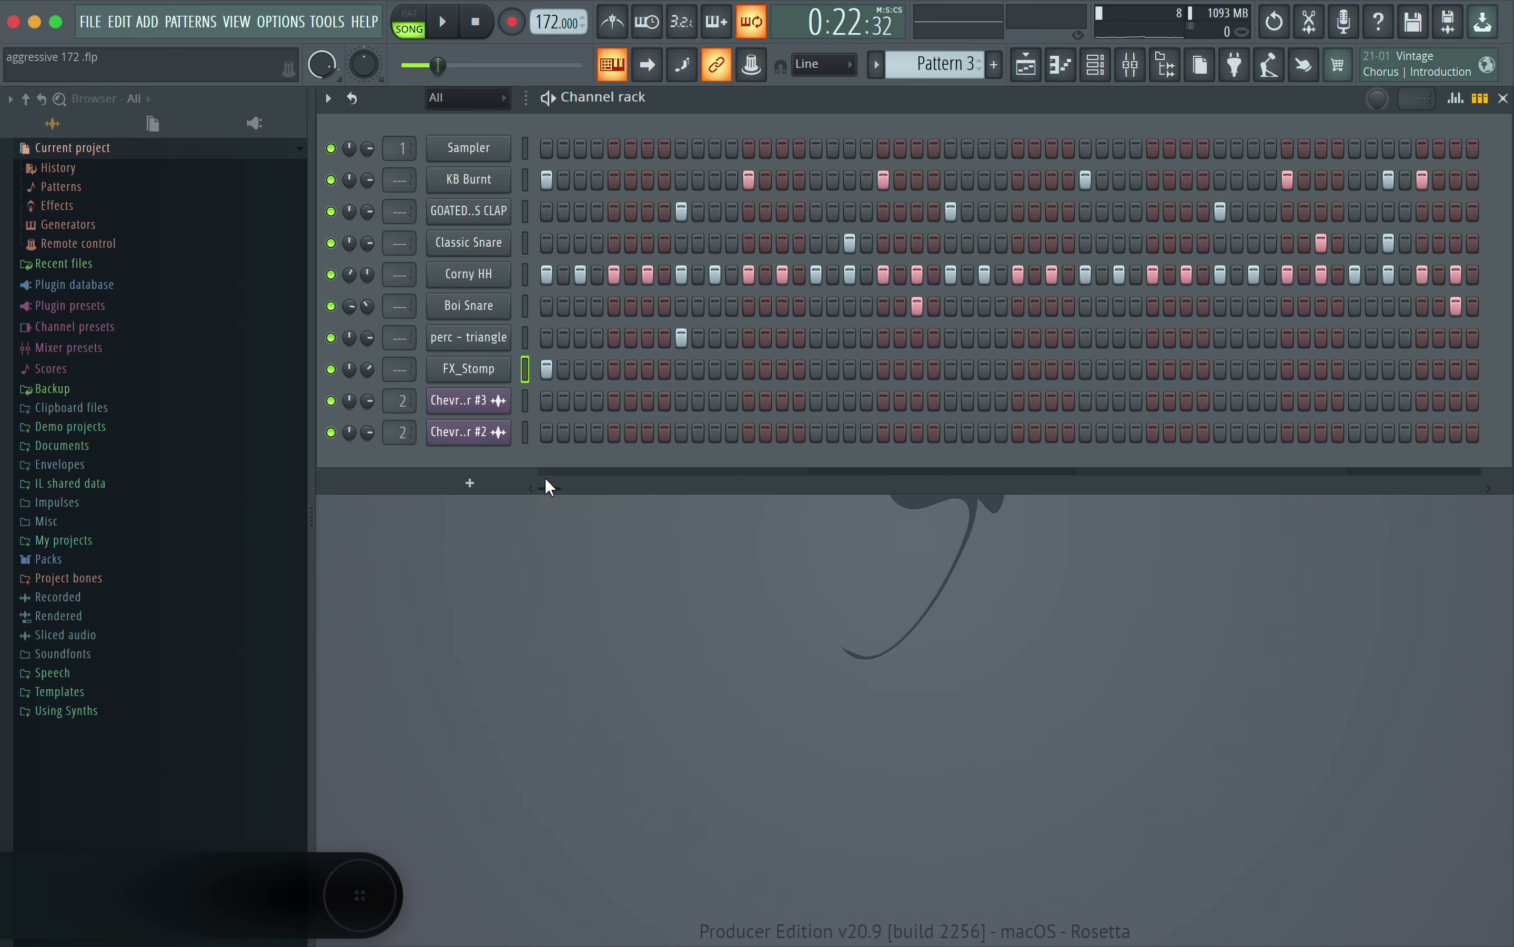
Delete the remaining Chevron audio clip channels #3 and #2 from the channel rack
right_click(494, 407)
click(587, 624)
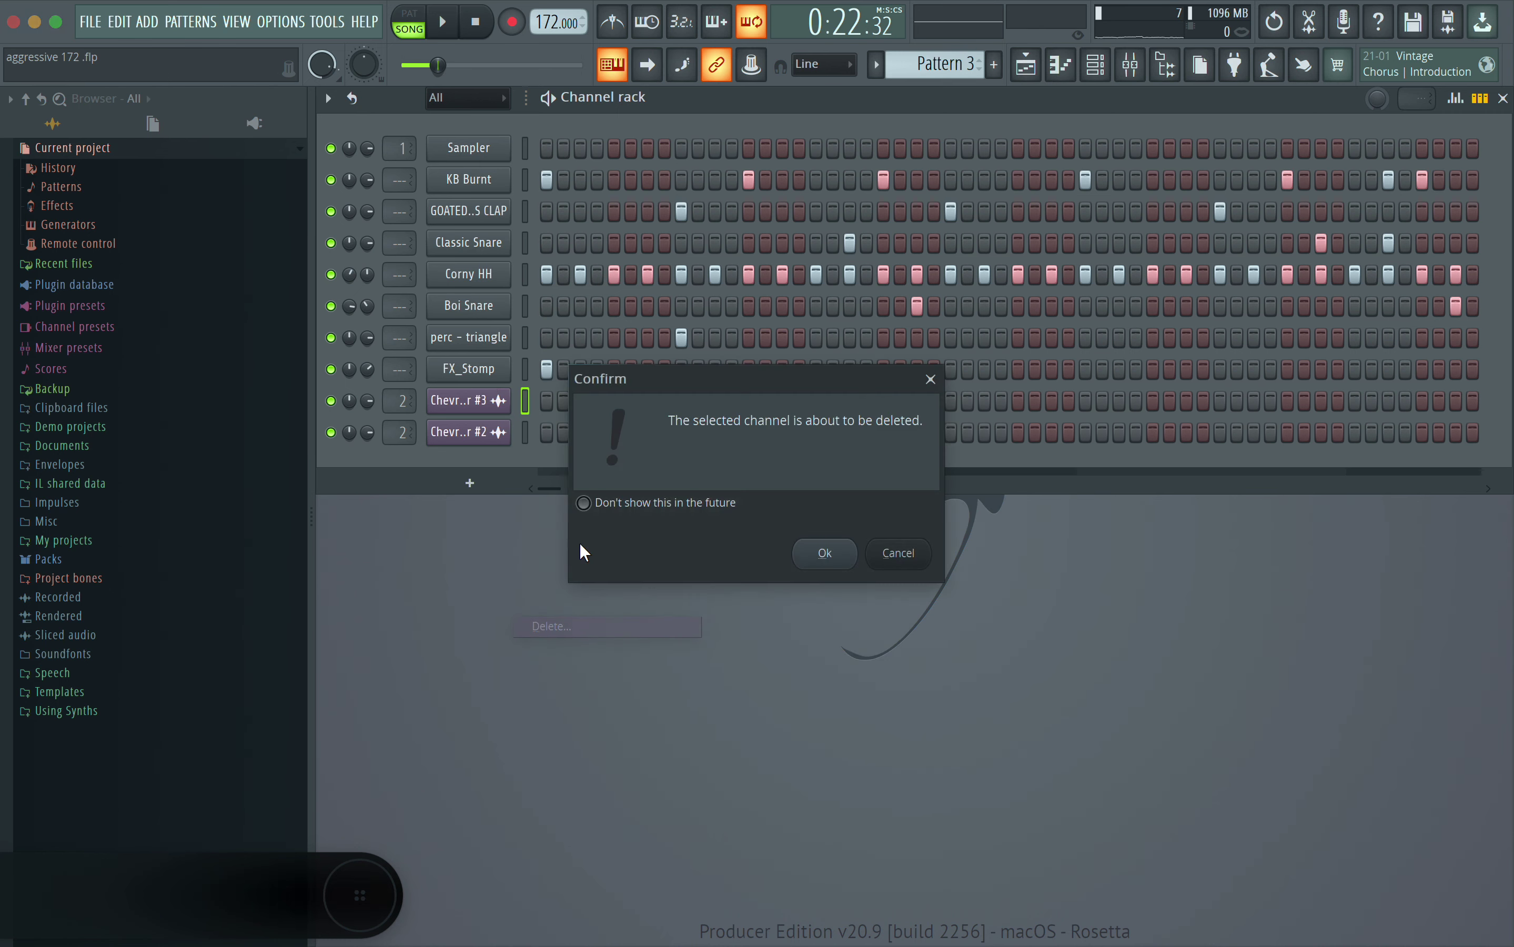
click(833, 558)
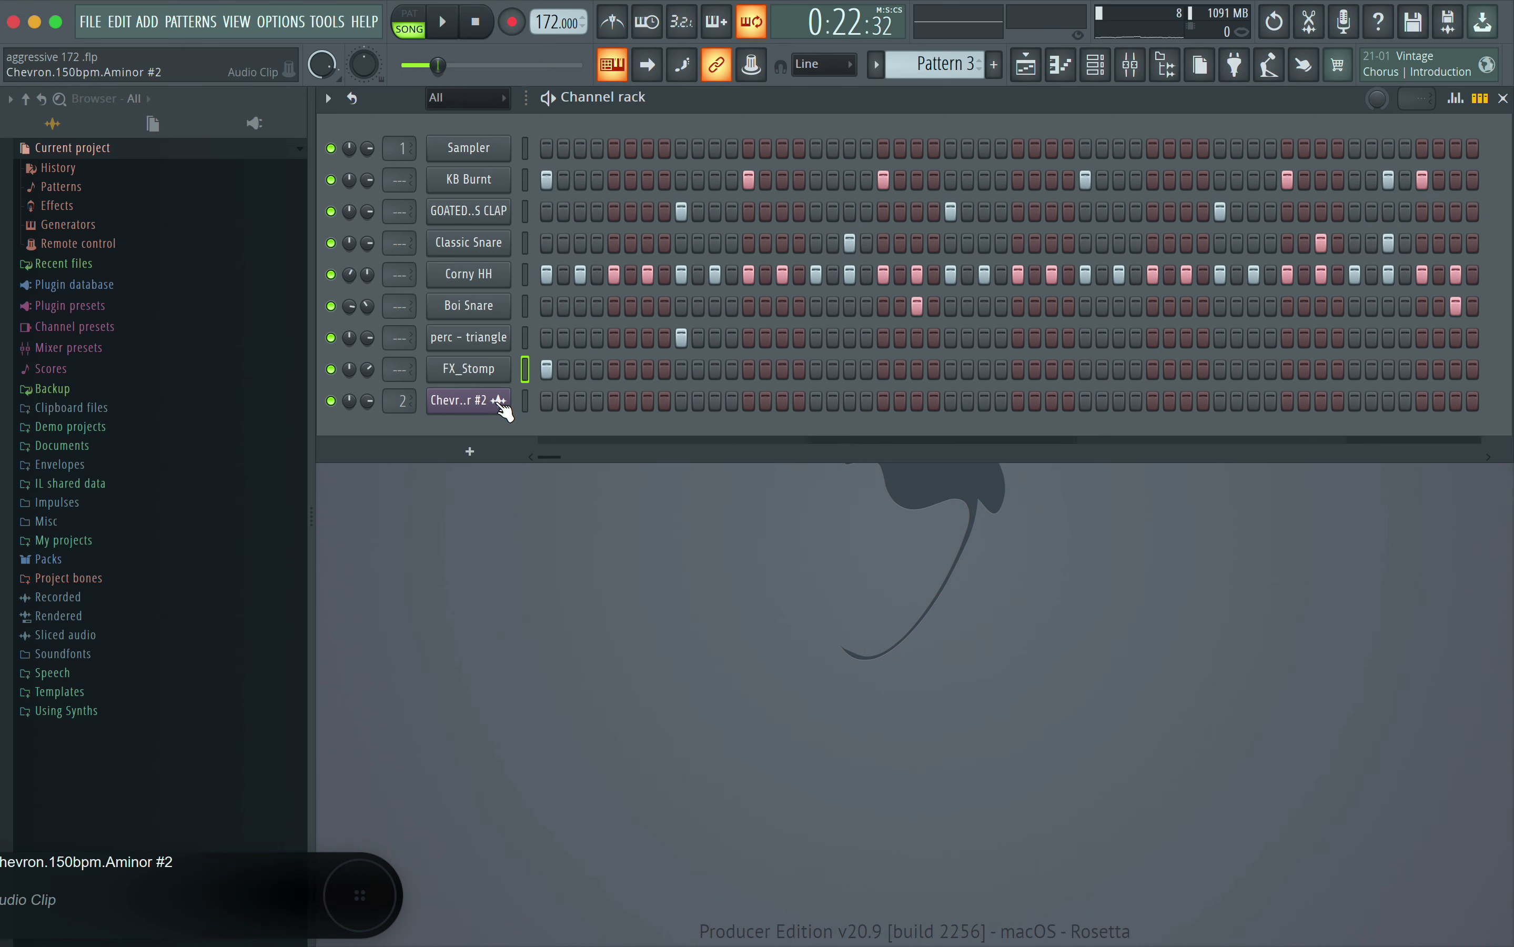
right_click(500, 407)
click(585, 626)
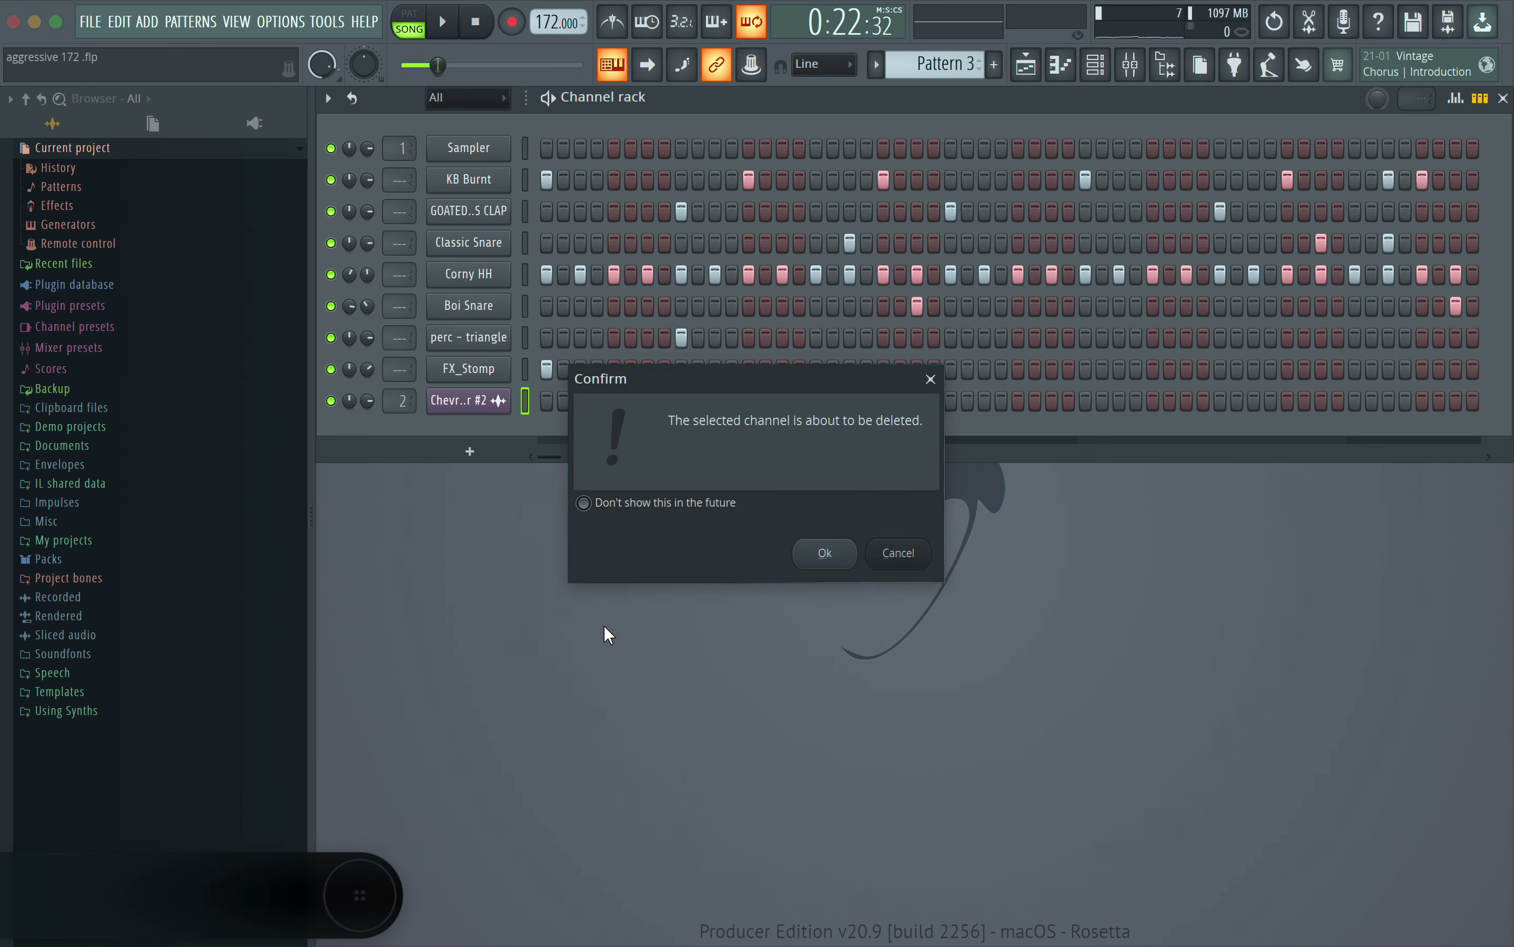
click(829, 557)
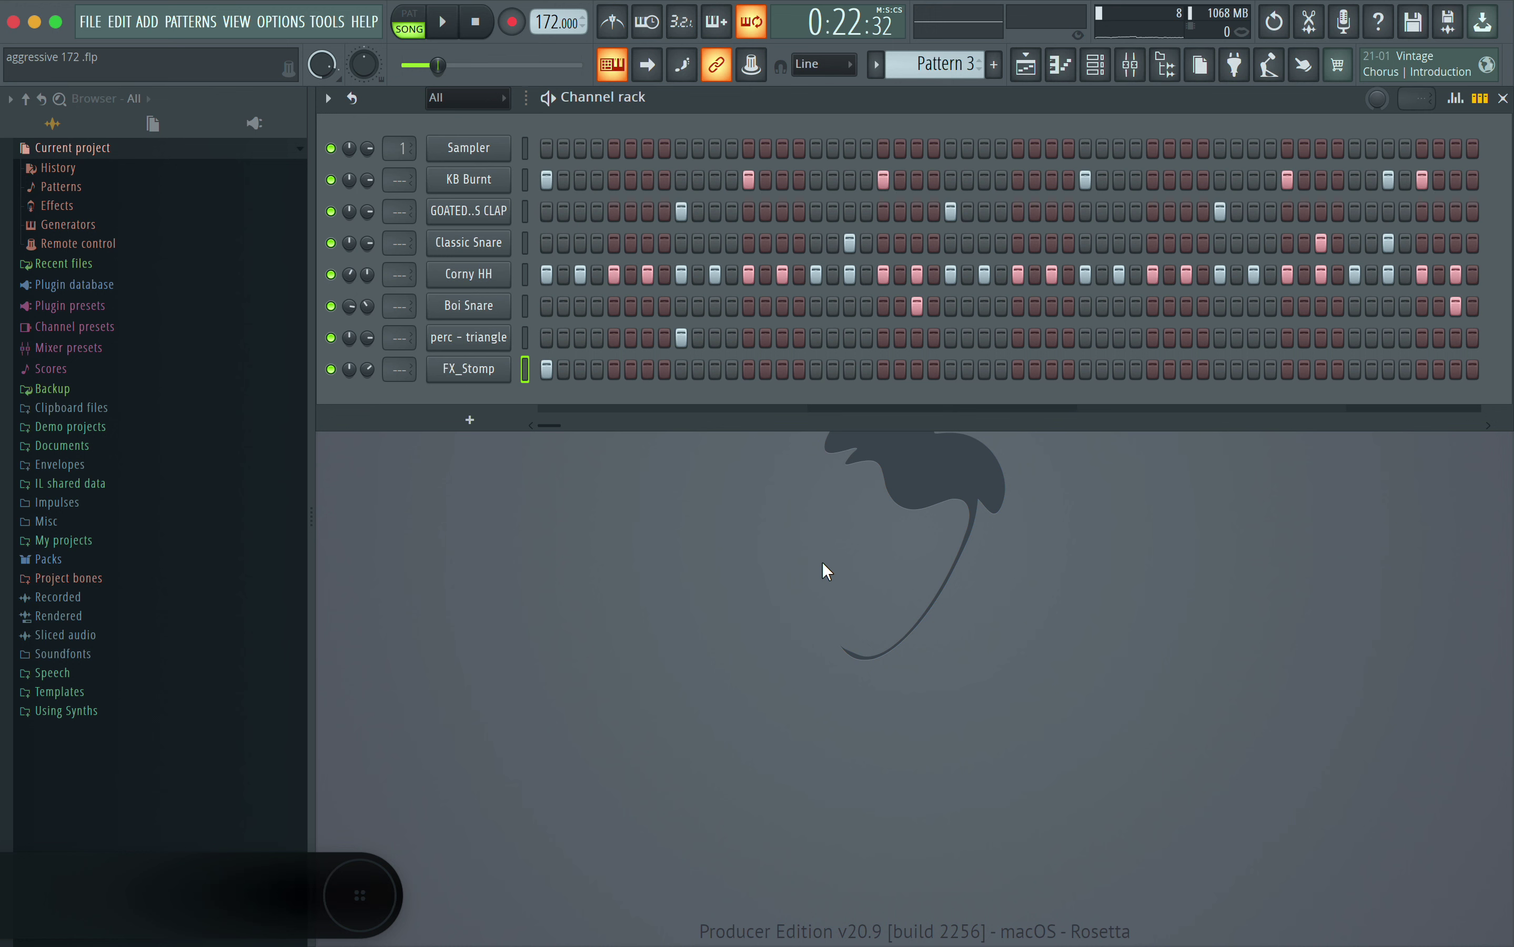
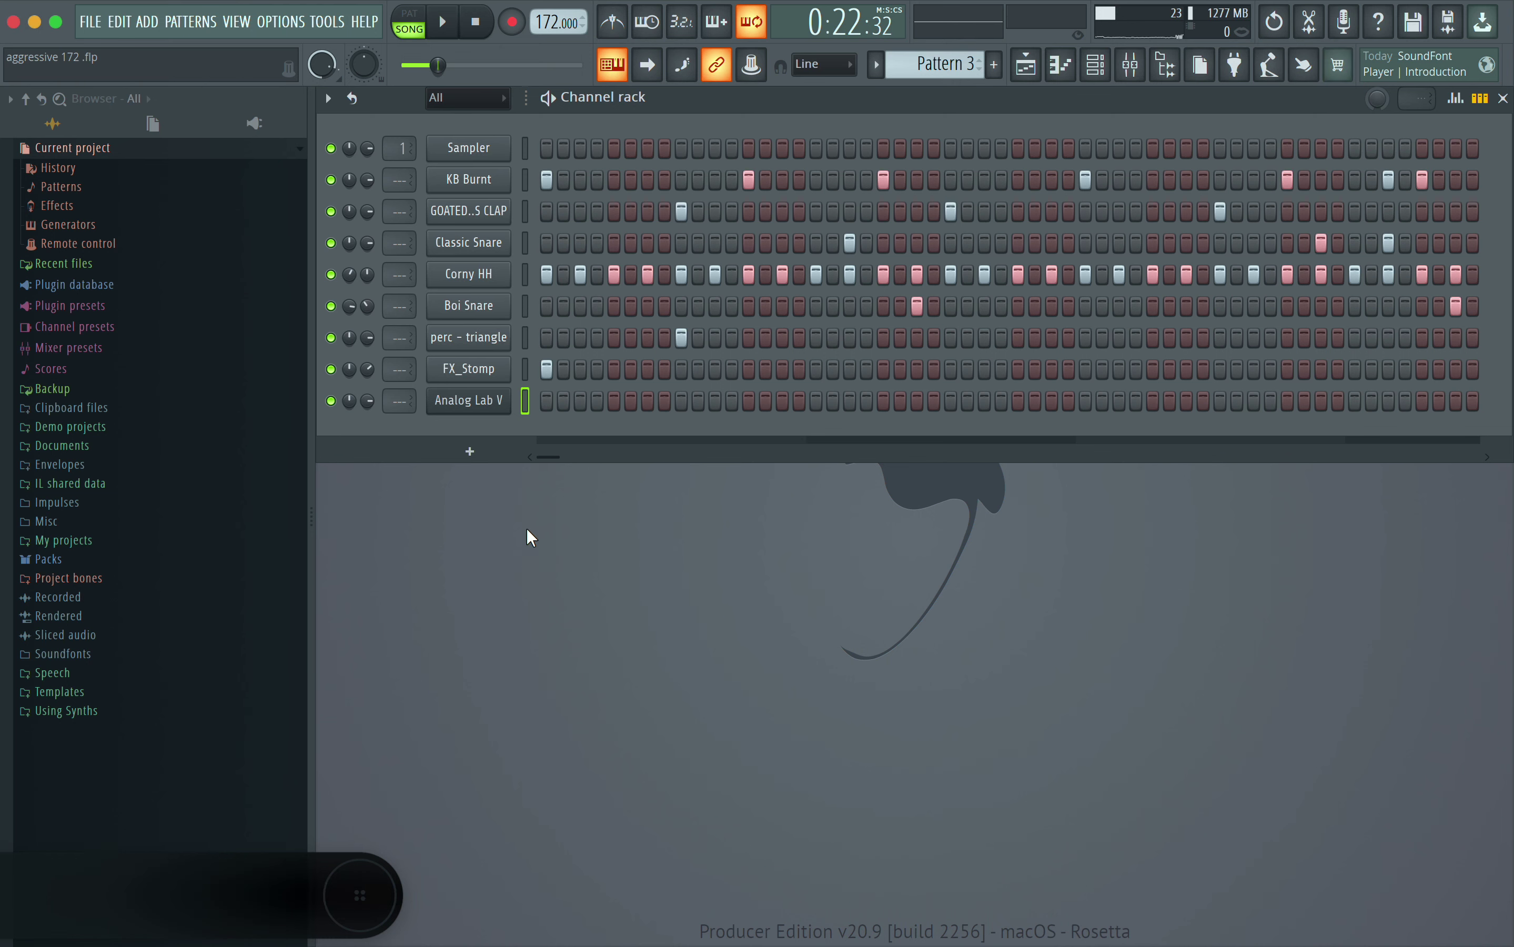
Route the Analog Lab V channel to mixer track 1
click(471, 448)
click(431, 454)
drag(402, 414, 401, 401)
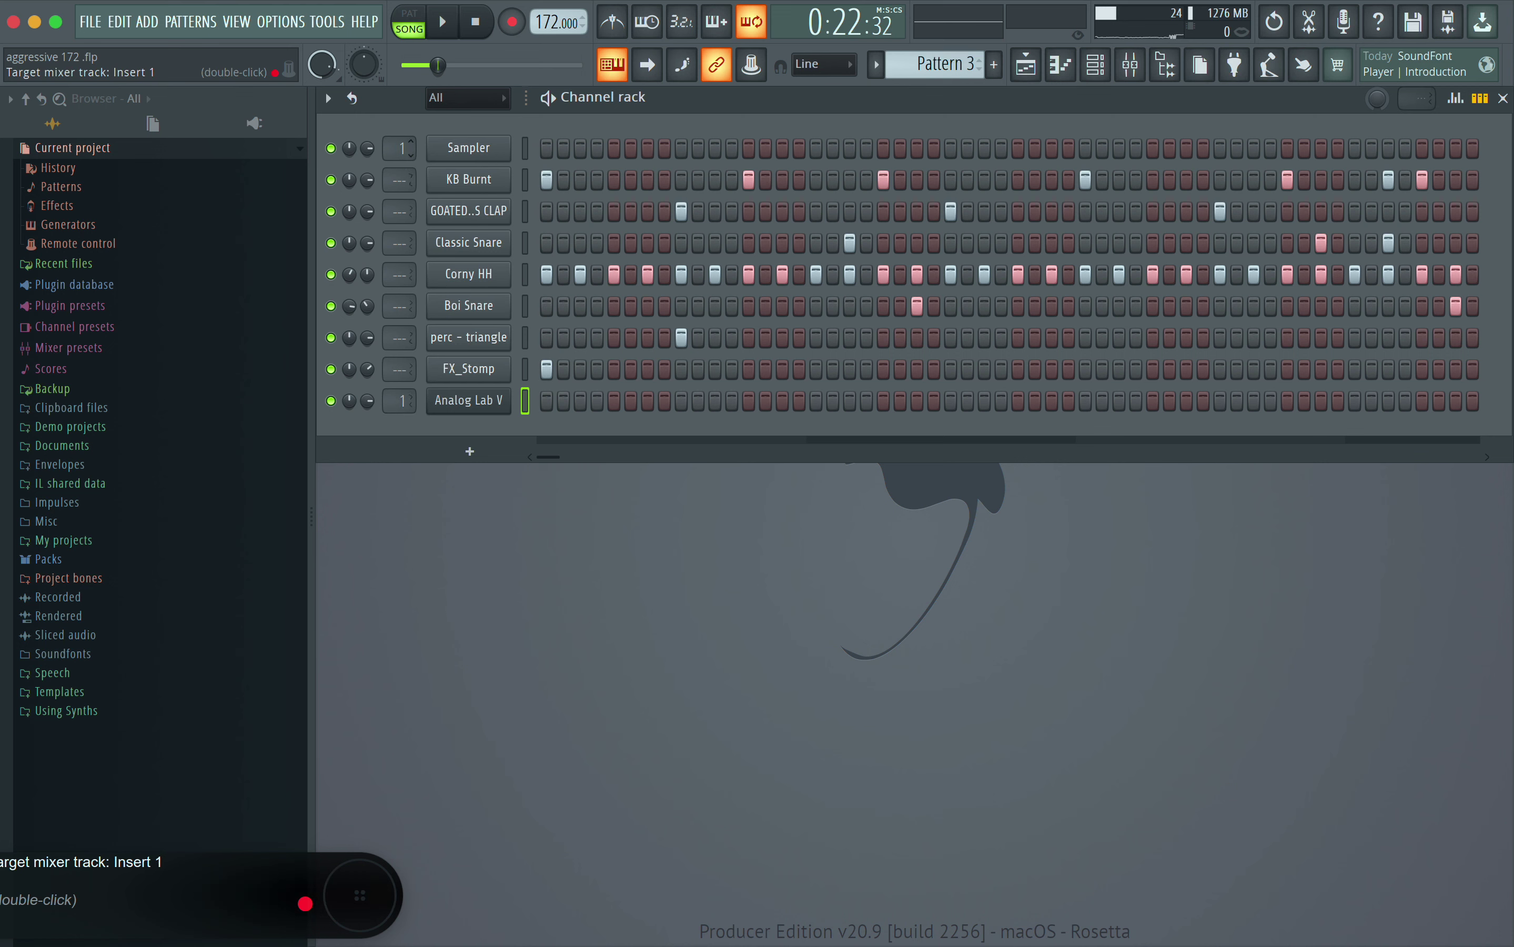
Open the Sampler channel's piano roll and set its scale highlighting to Minor Natural (Aeolian)
right_click(478, 158)
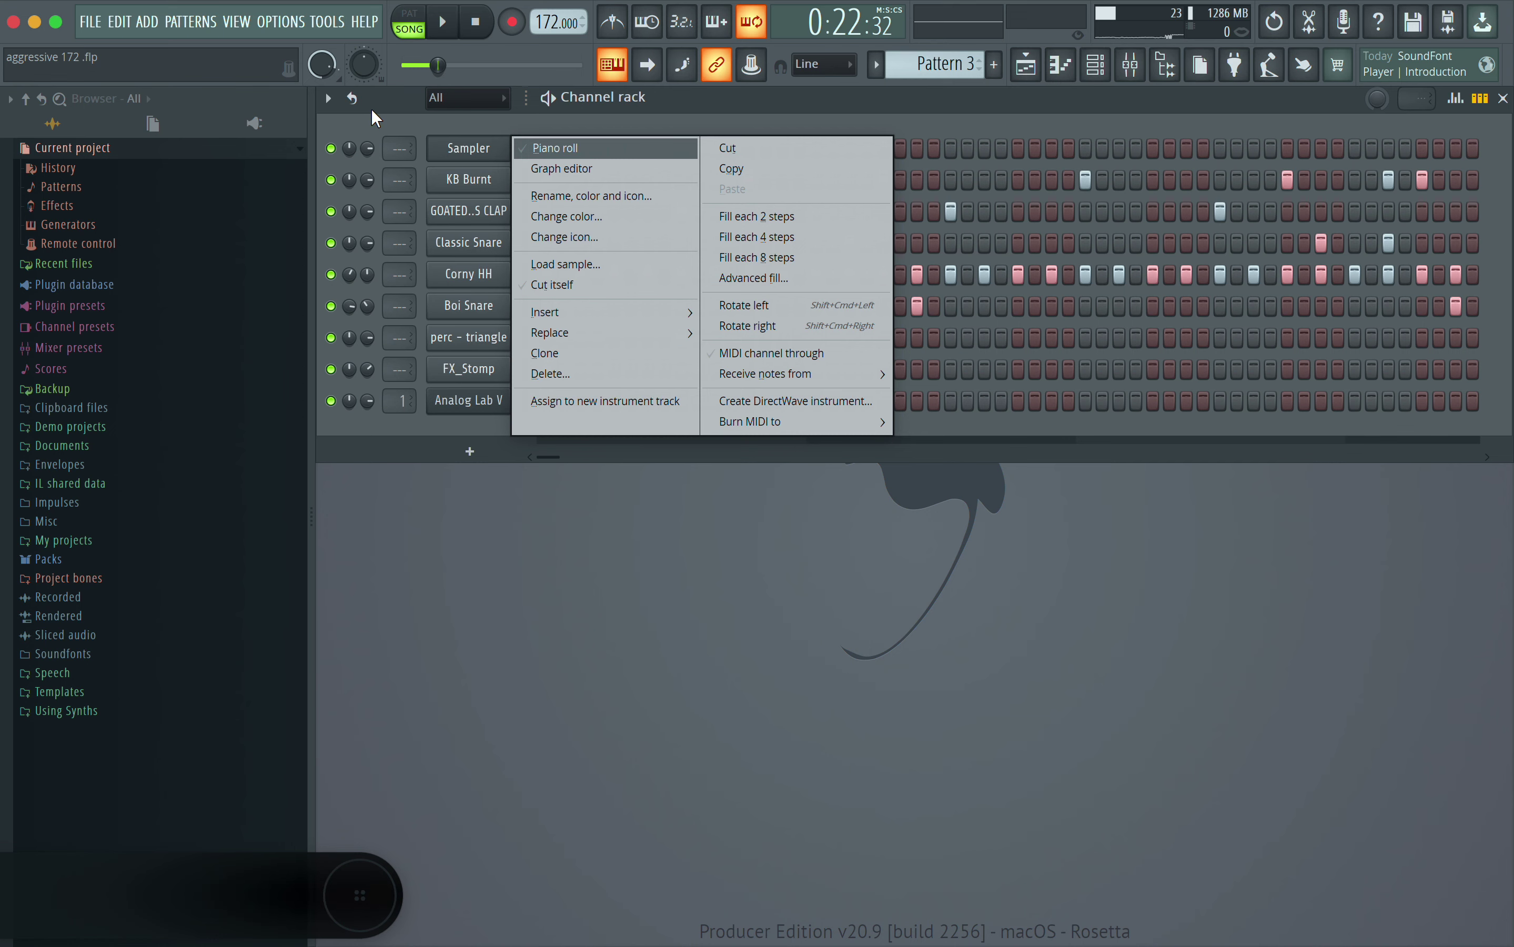
click(555, 148)
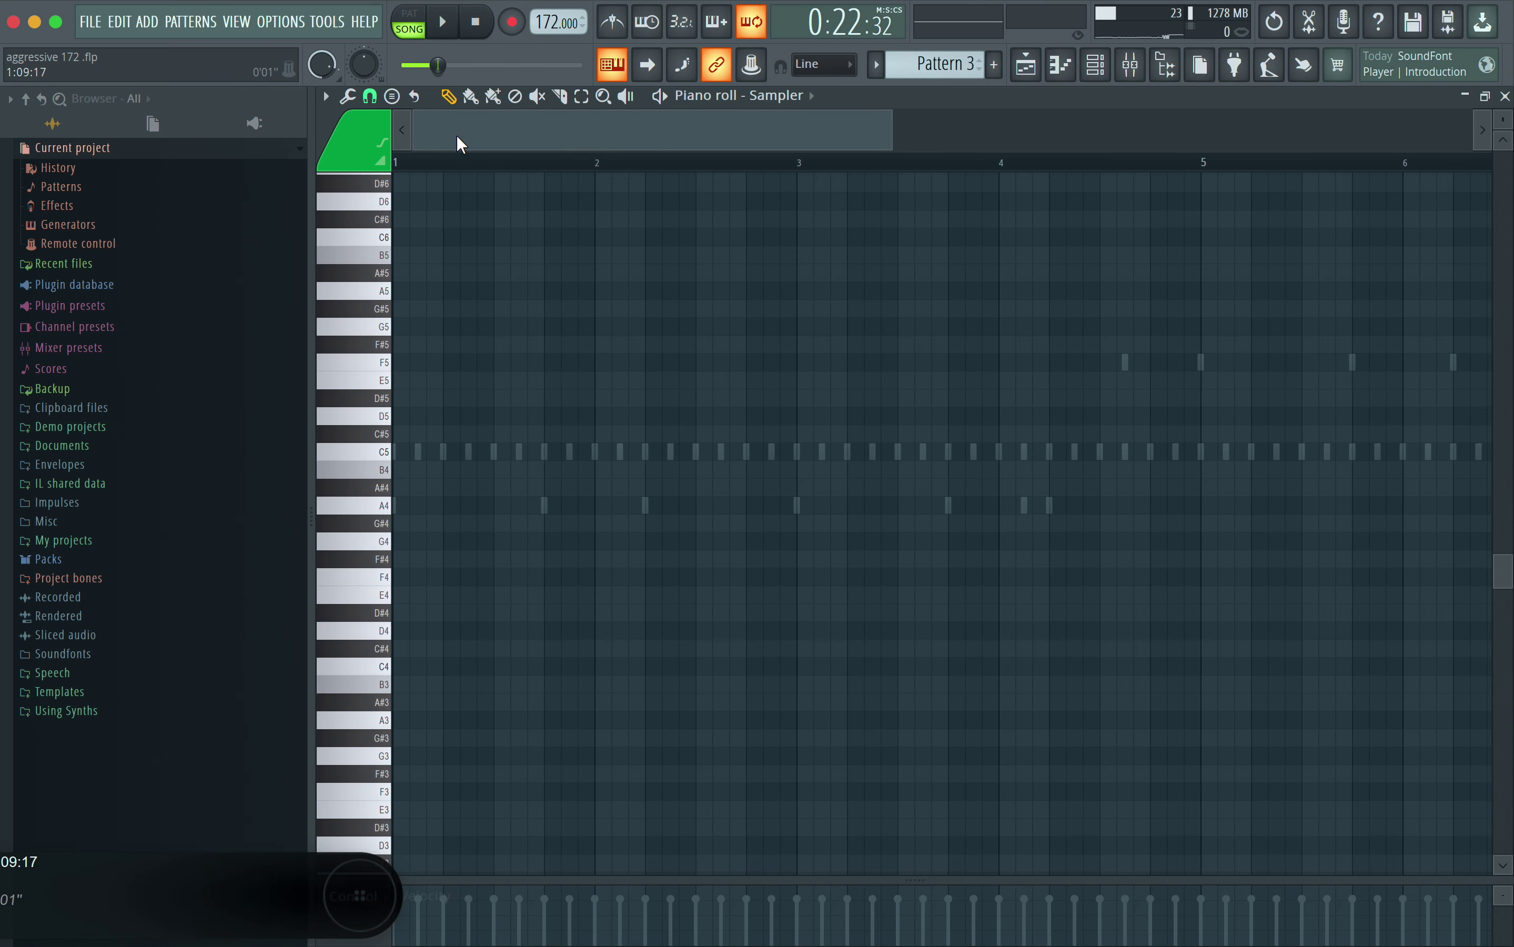
click(372, 97)
click(320, 93)
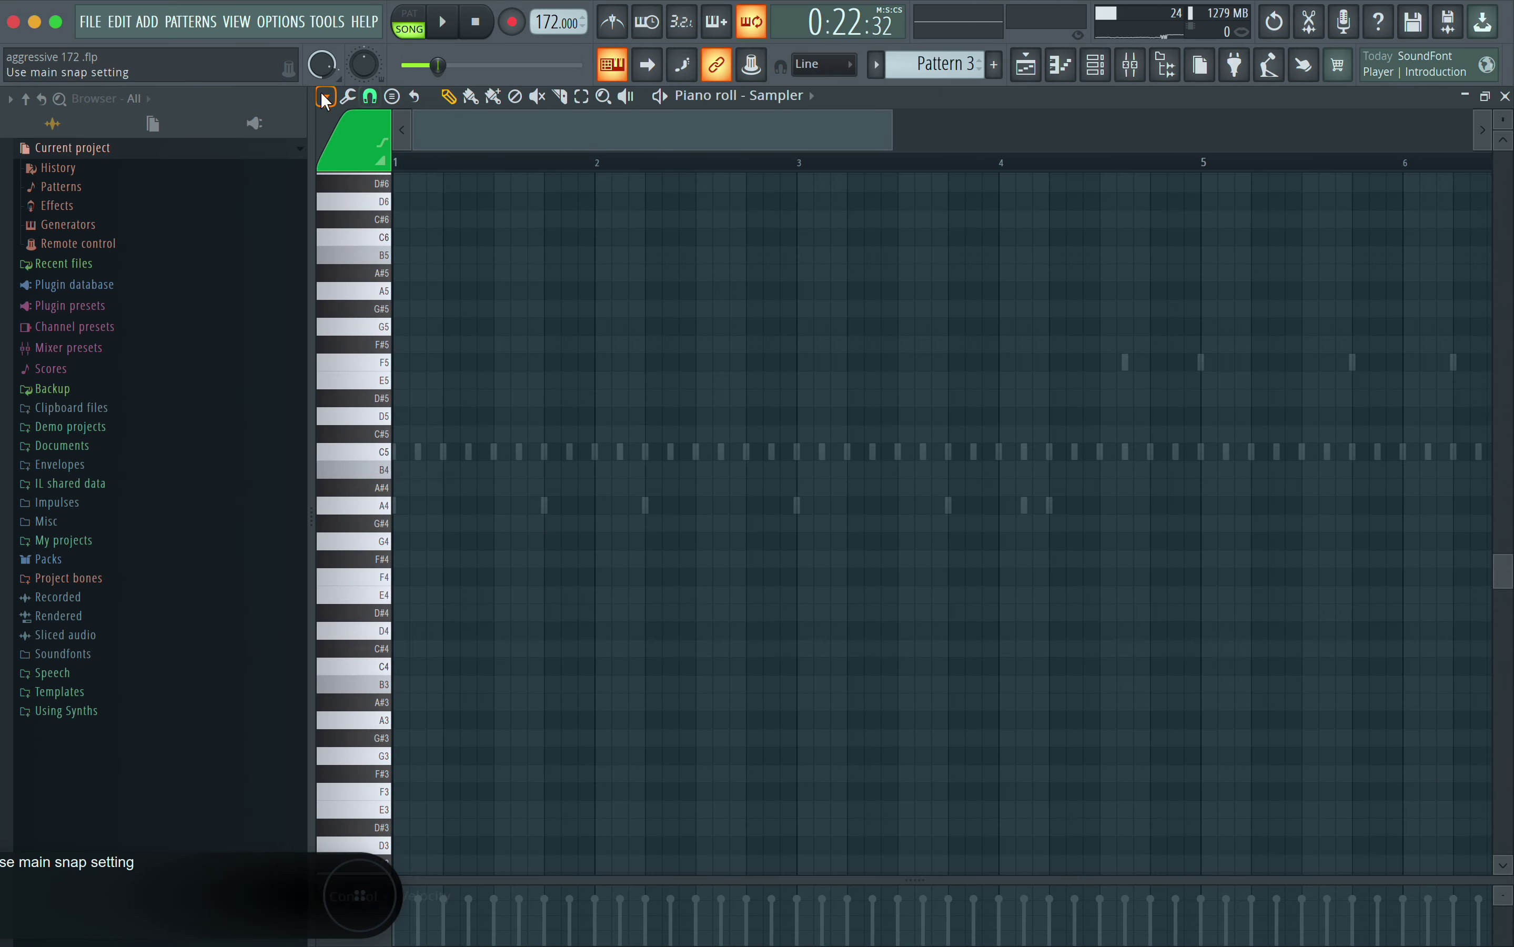
click(320, 93)
mouse_move(362, 204)
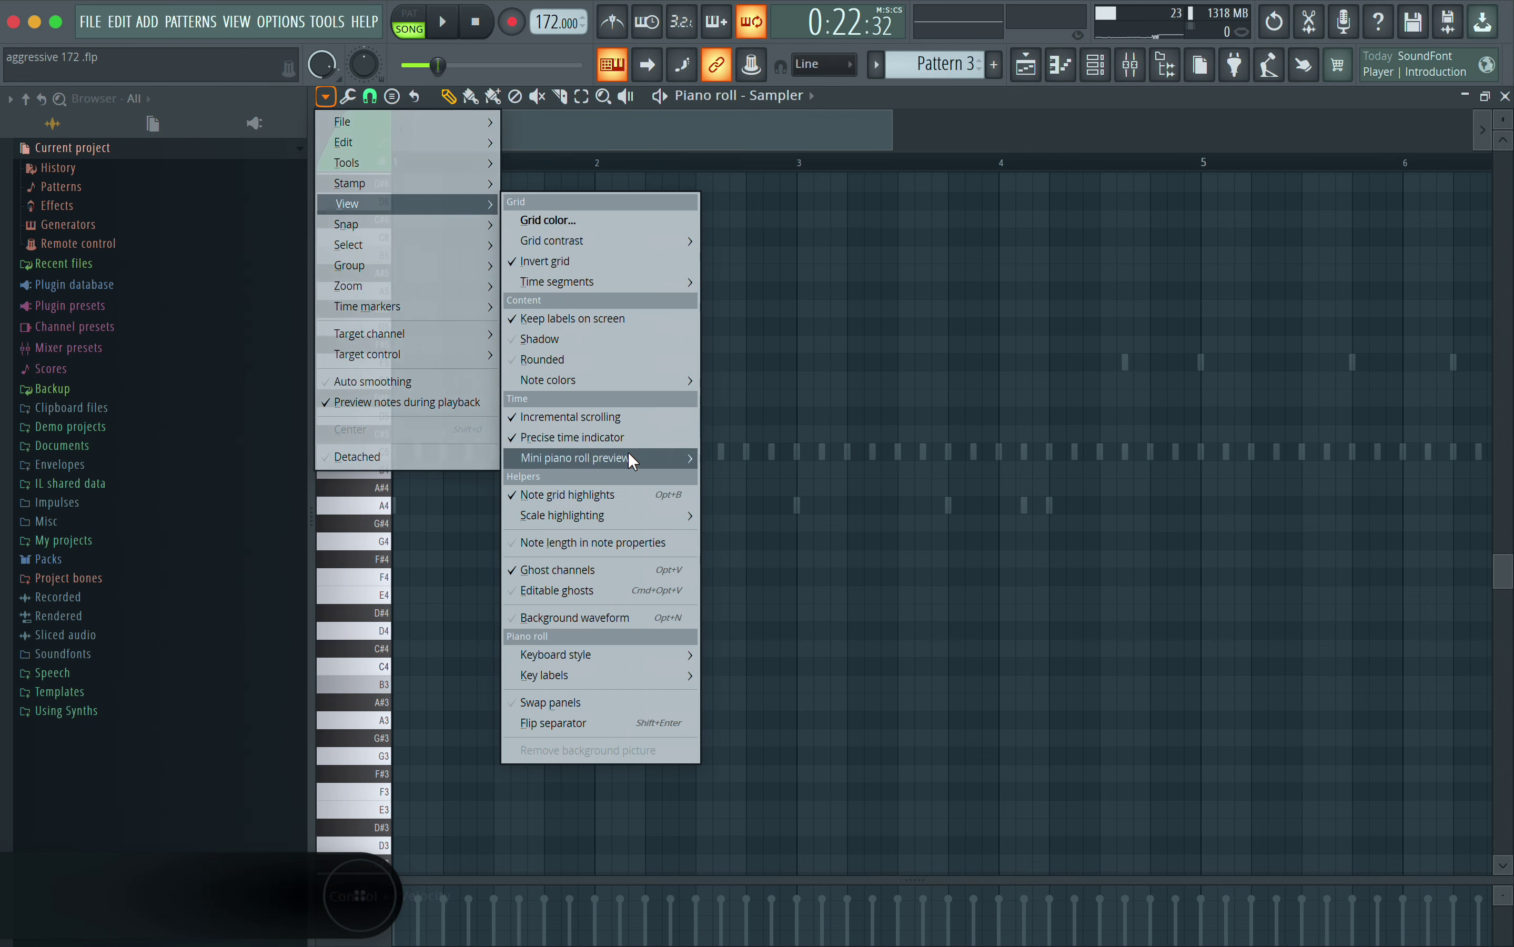
mouse_move(626, 520)
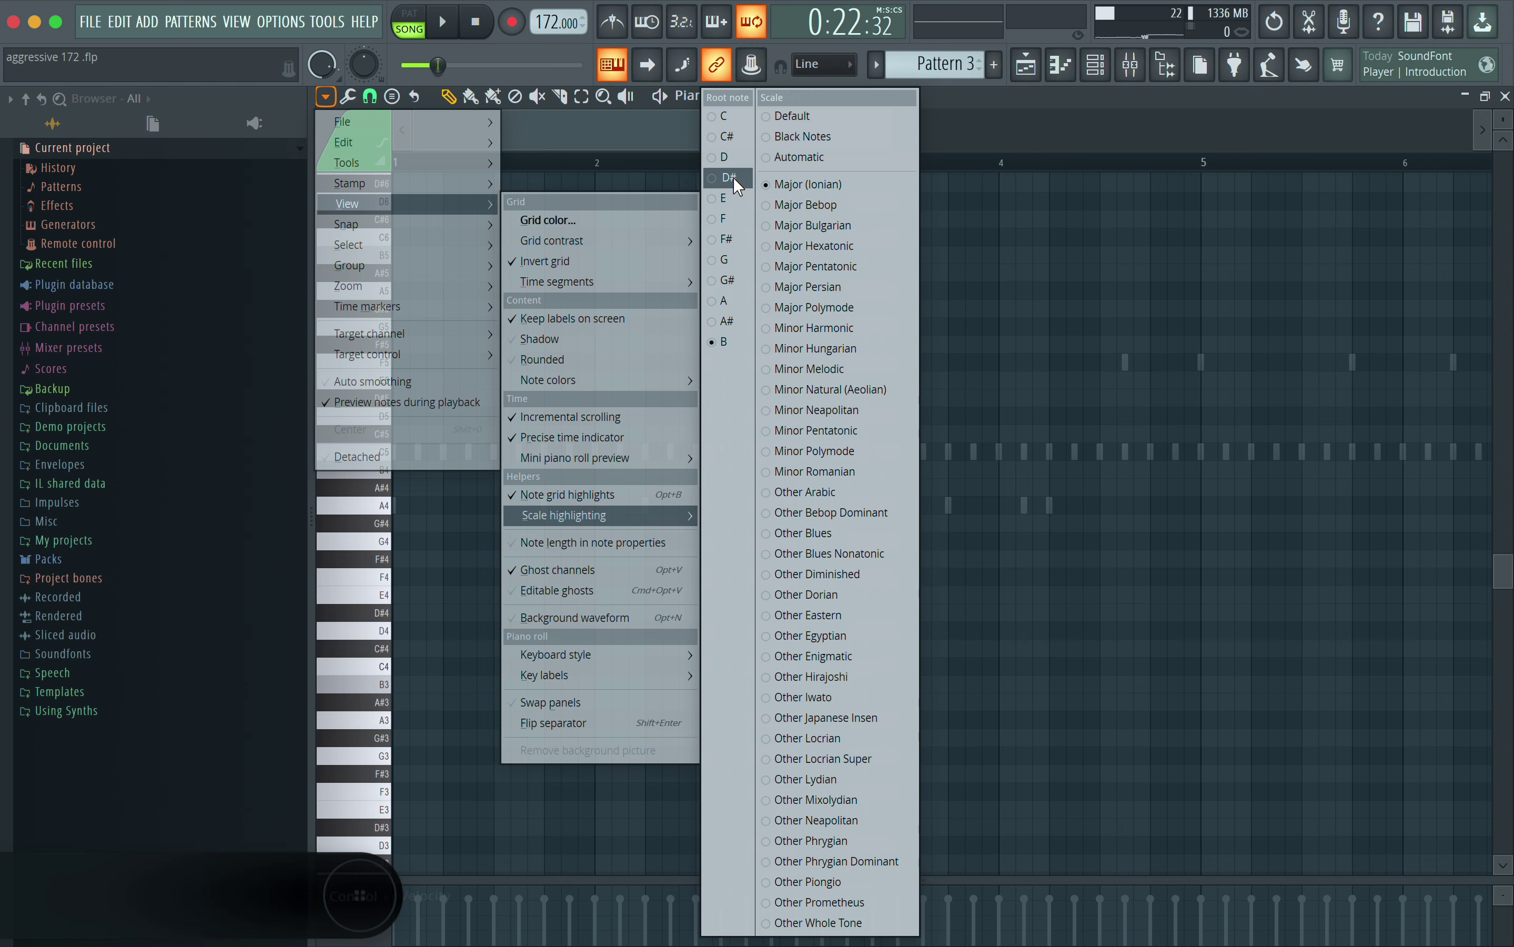
click(784, 388)
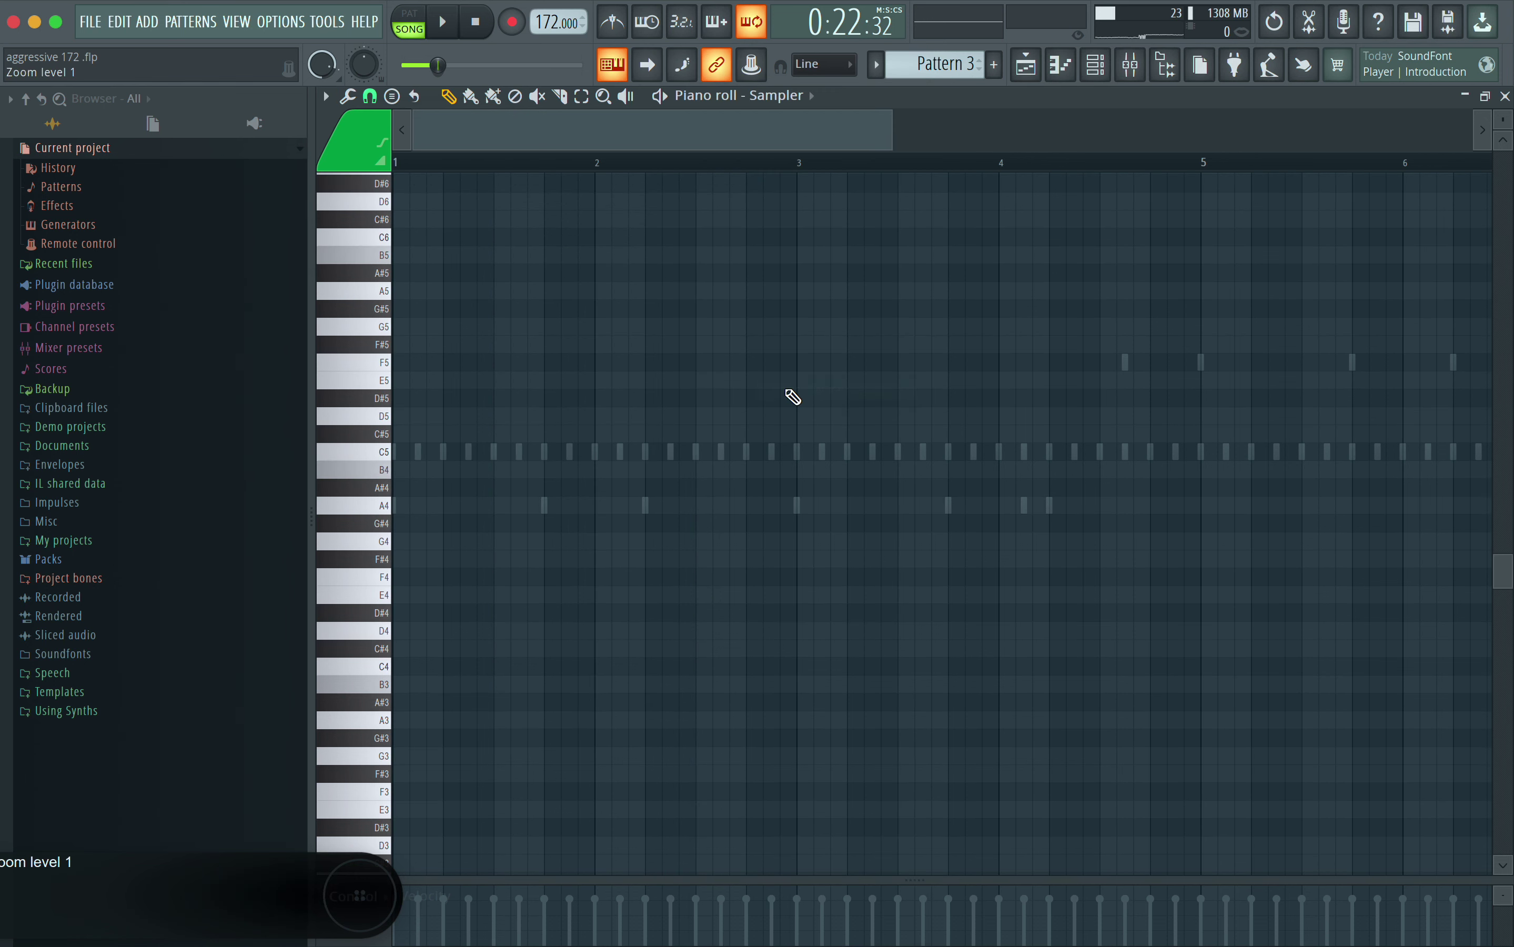
Draw a trial note on B4 at the start of bar 1 in the Sampler's piano roll and erase it
drag(410, 470, 393, 472)
right_click(398, 470)
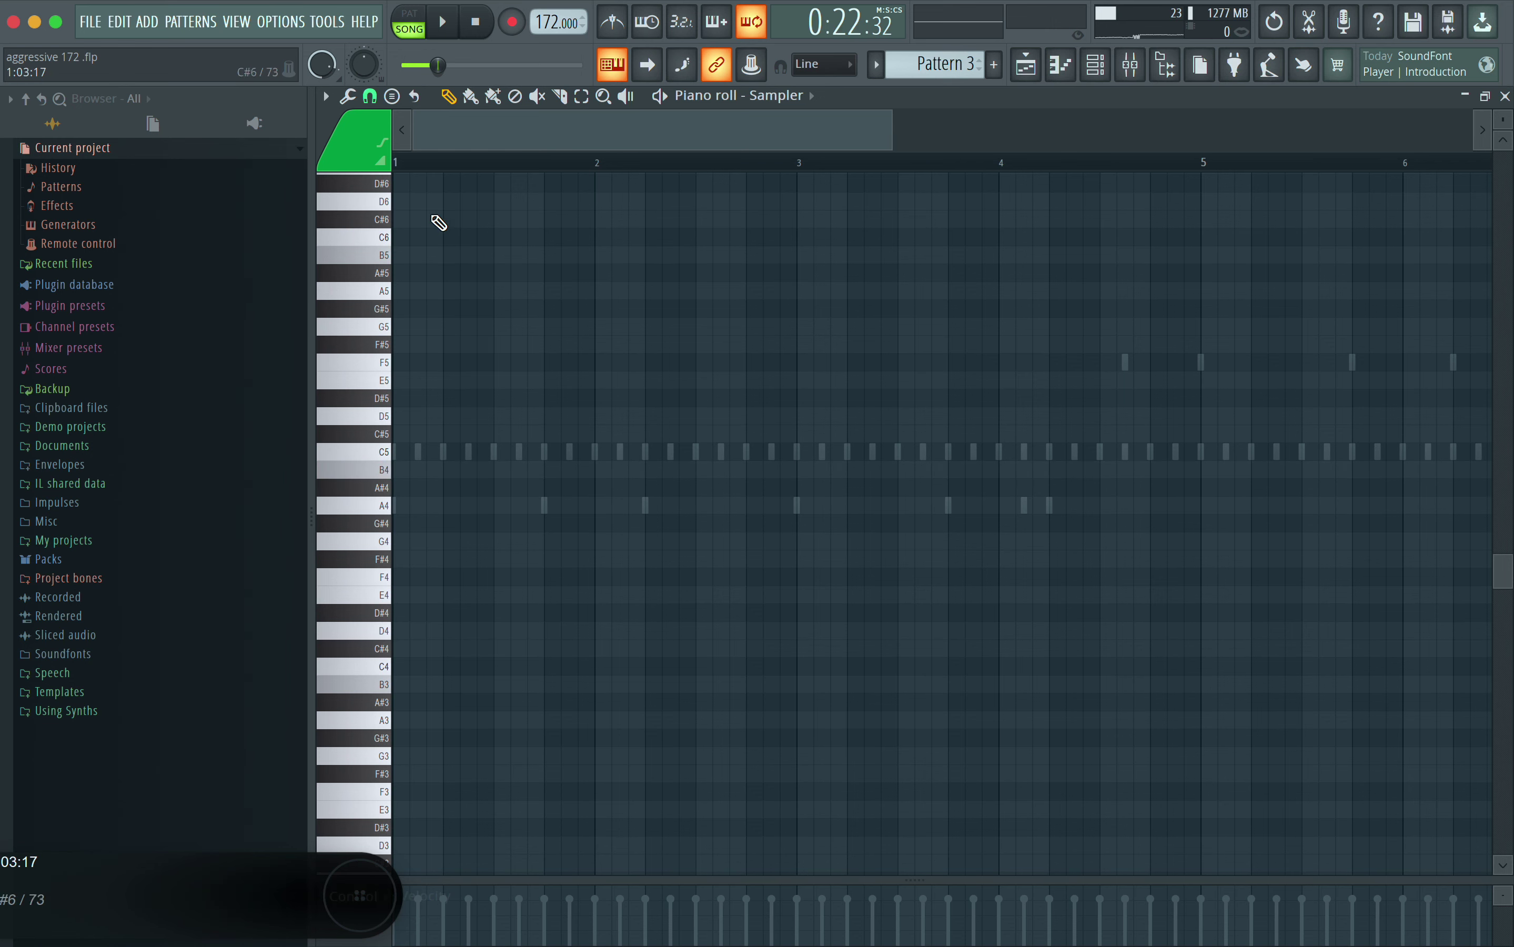
Stamp a four-bar Minor Natural (Aeolian) scale from C#5 at bar 1 and copy it one octave lower
click(392, 96)
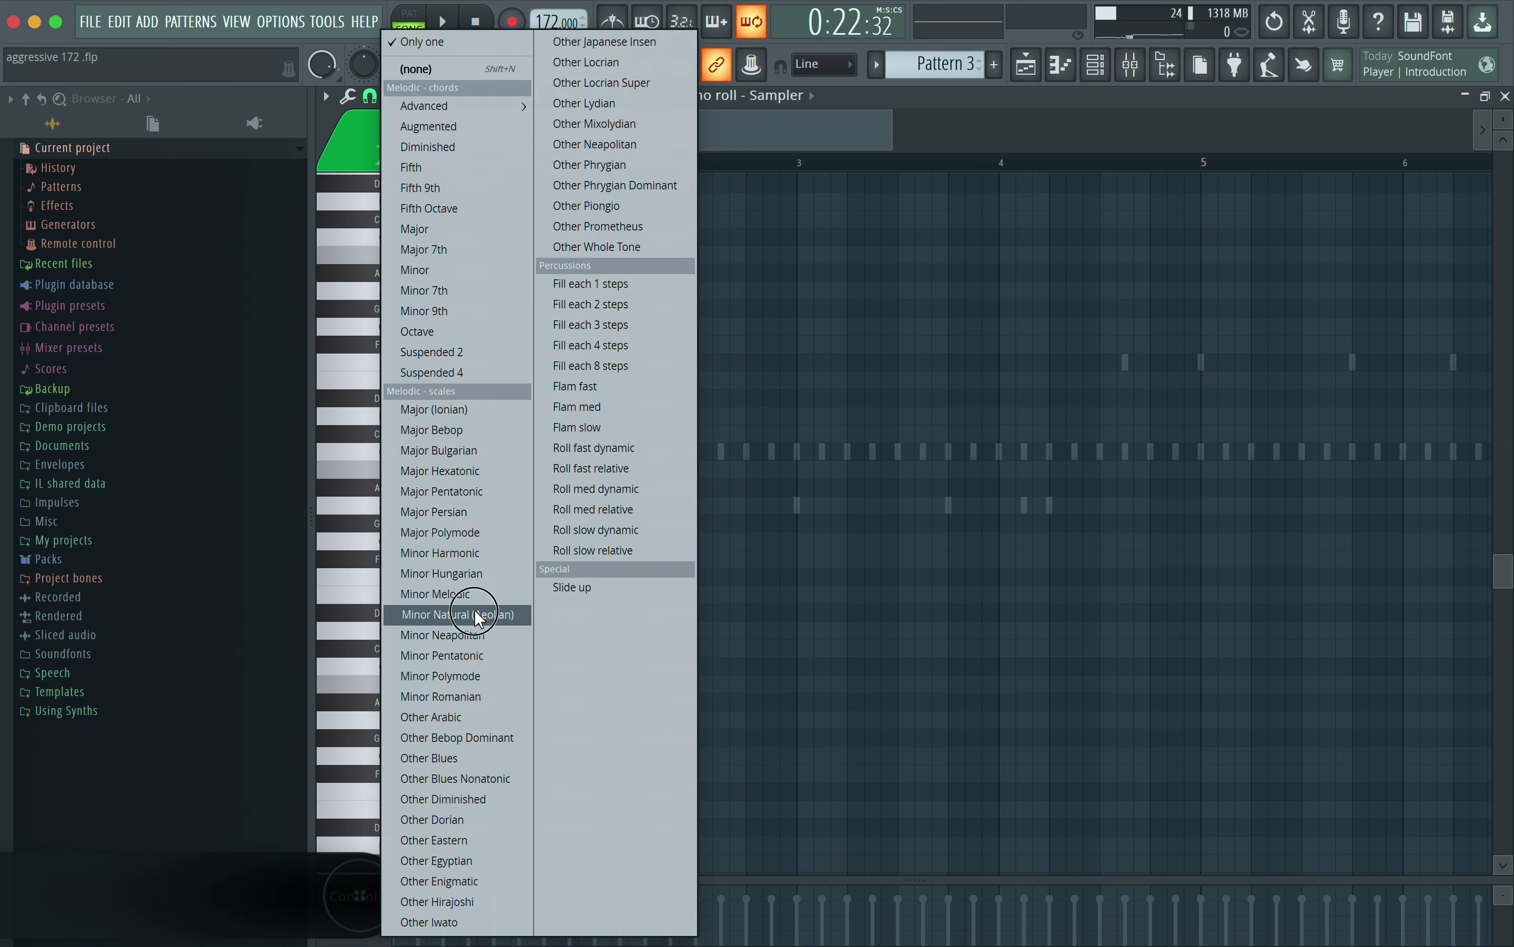
click(445, 615)
click(401, 435)
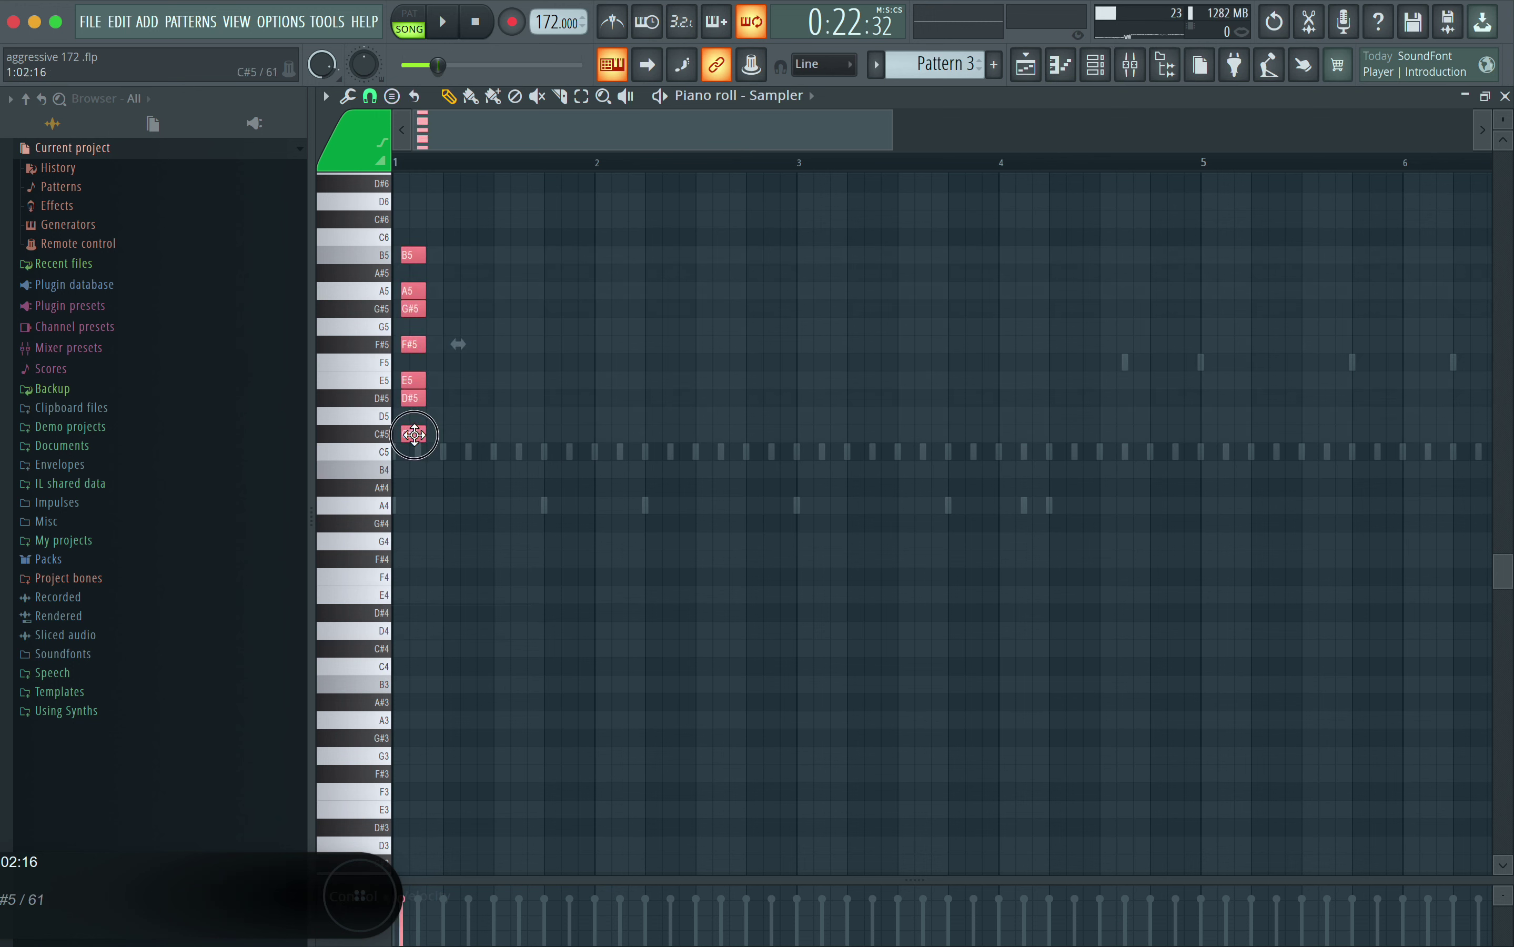
drag(418, 435, 1199, 482)
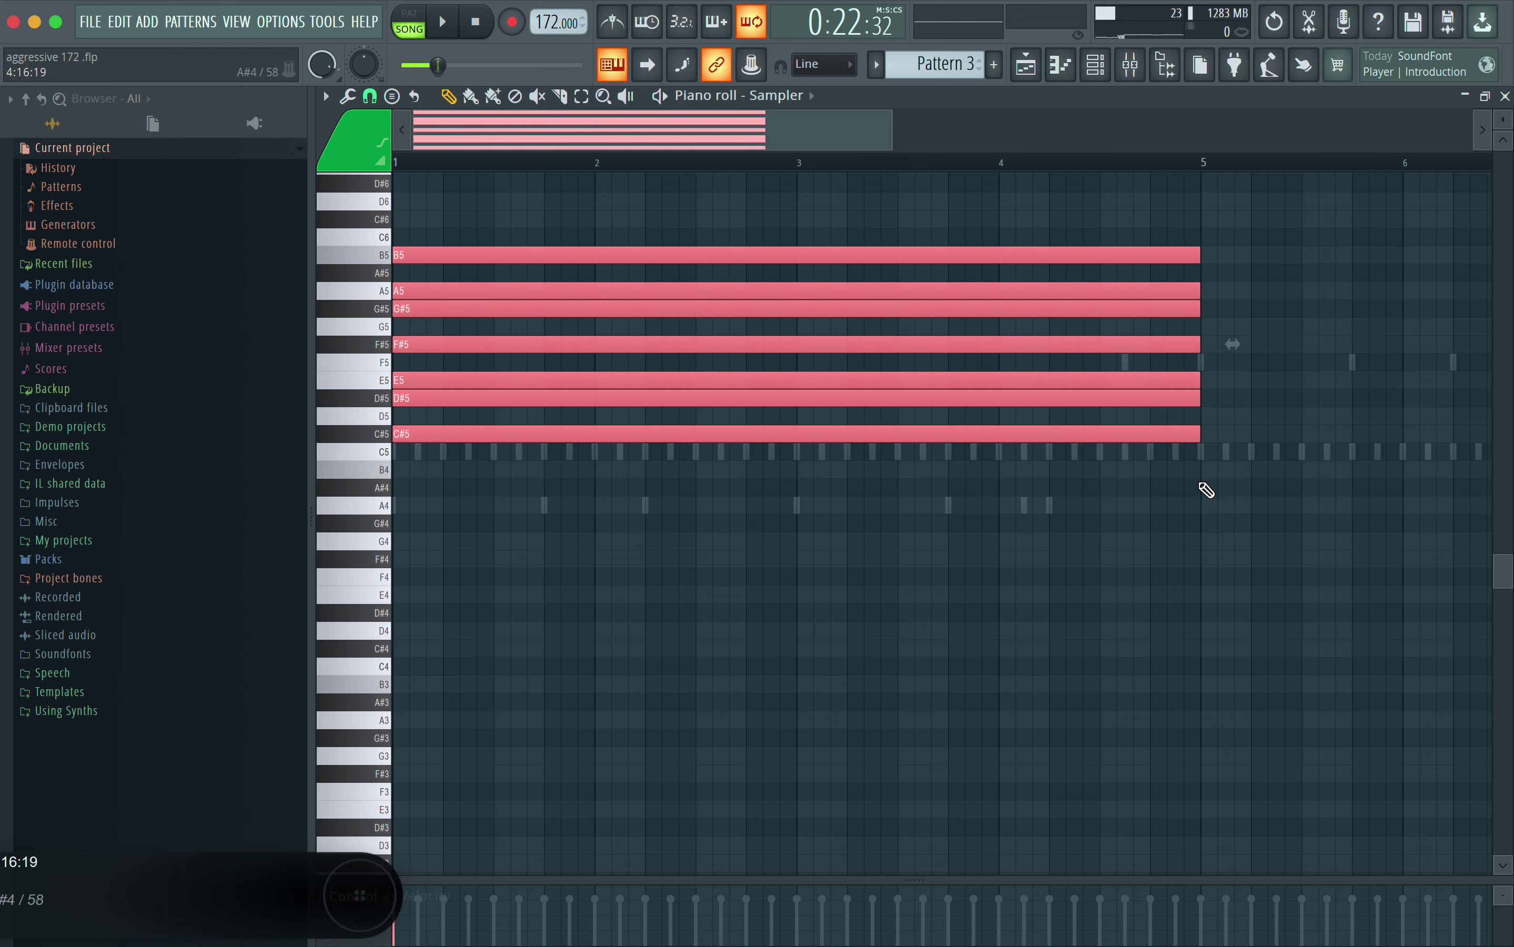
key(ctrl+d)
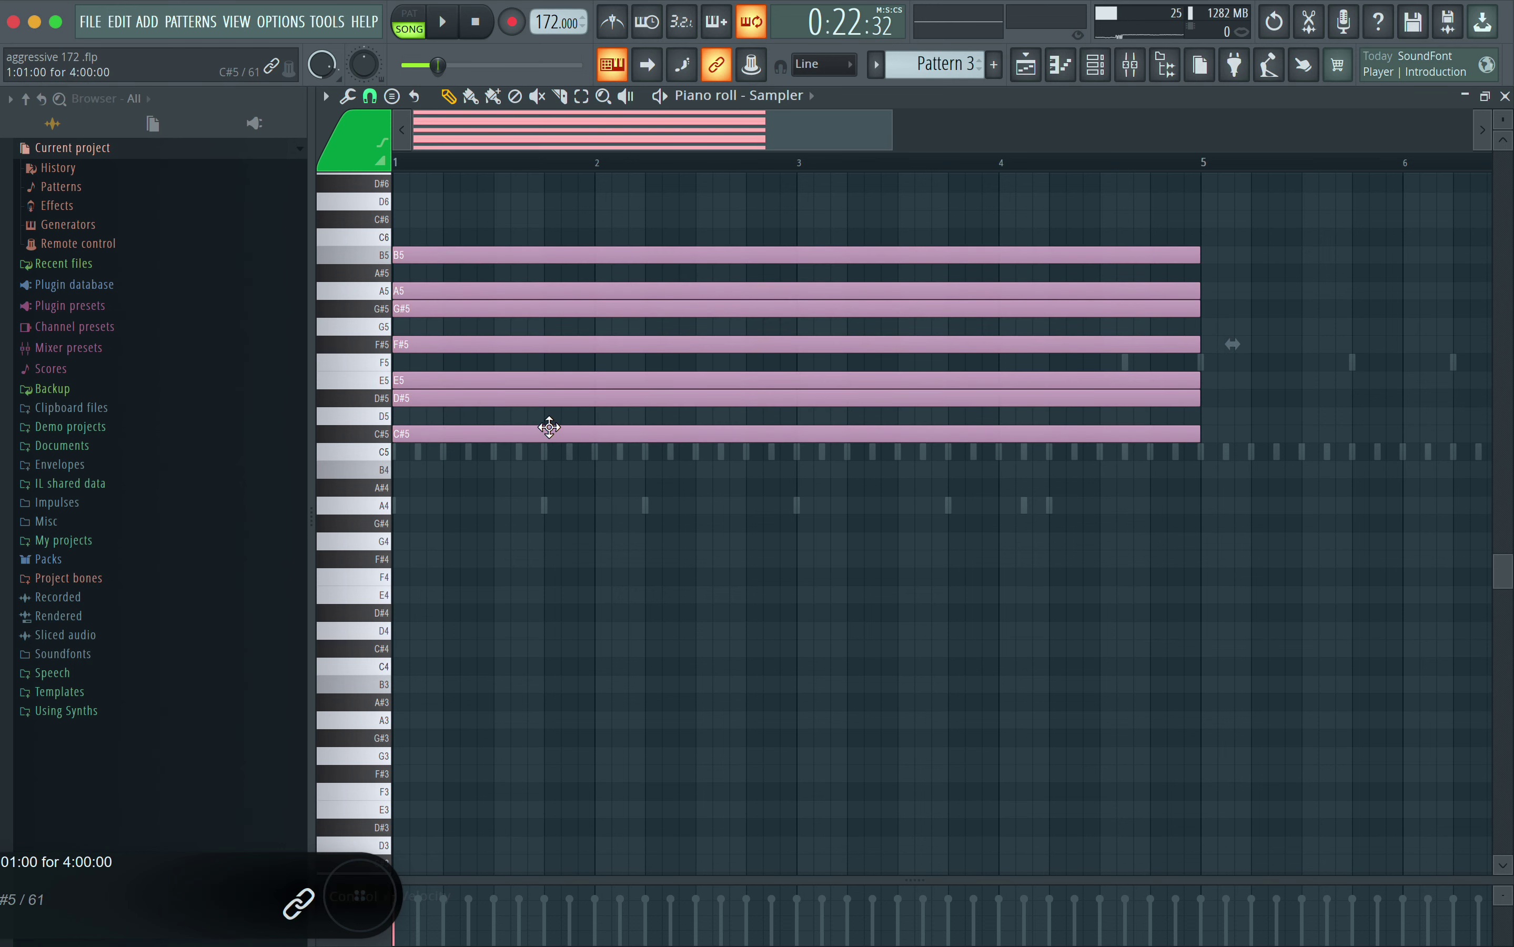
drag(546, 432, 488, 654)
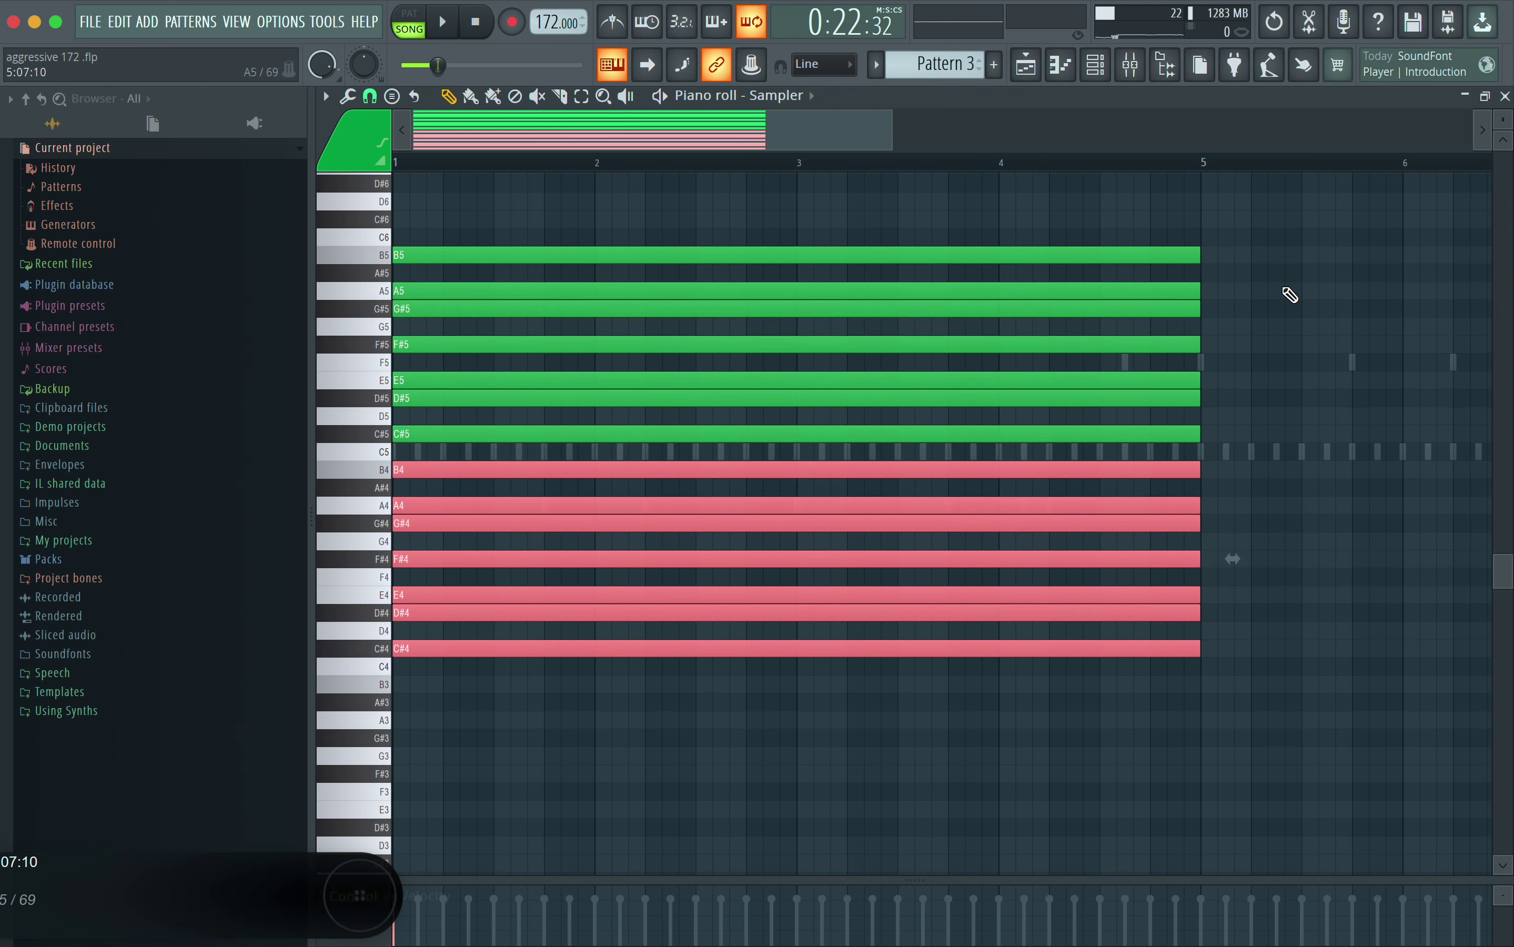
drag(737, 648, 777, 650)
key(ctrl+z)
click(700, 665)
right_click(739, 666)
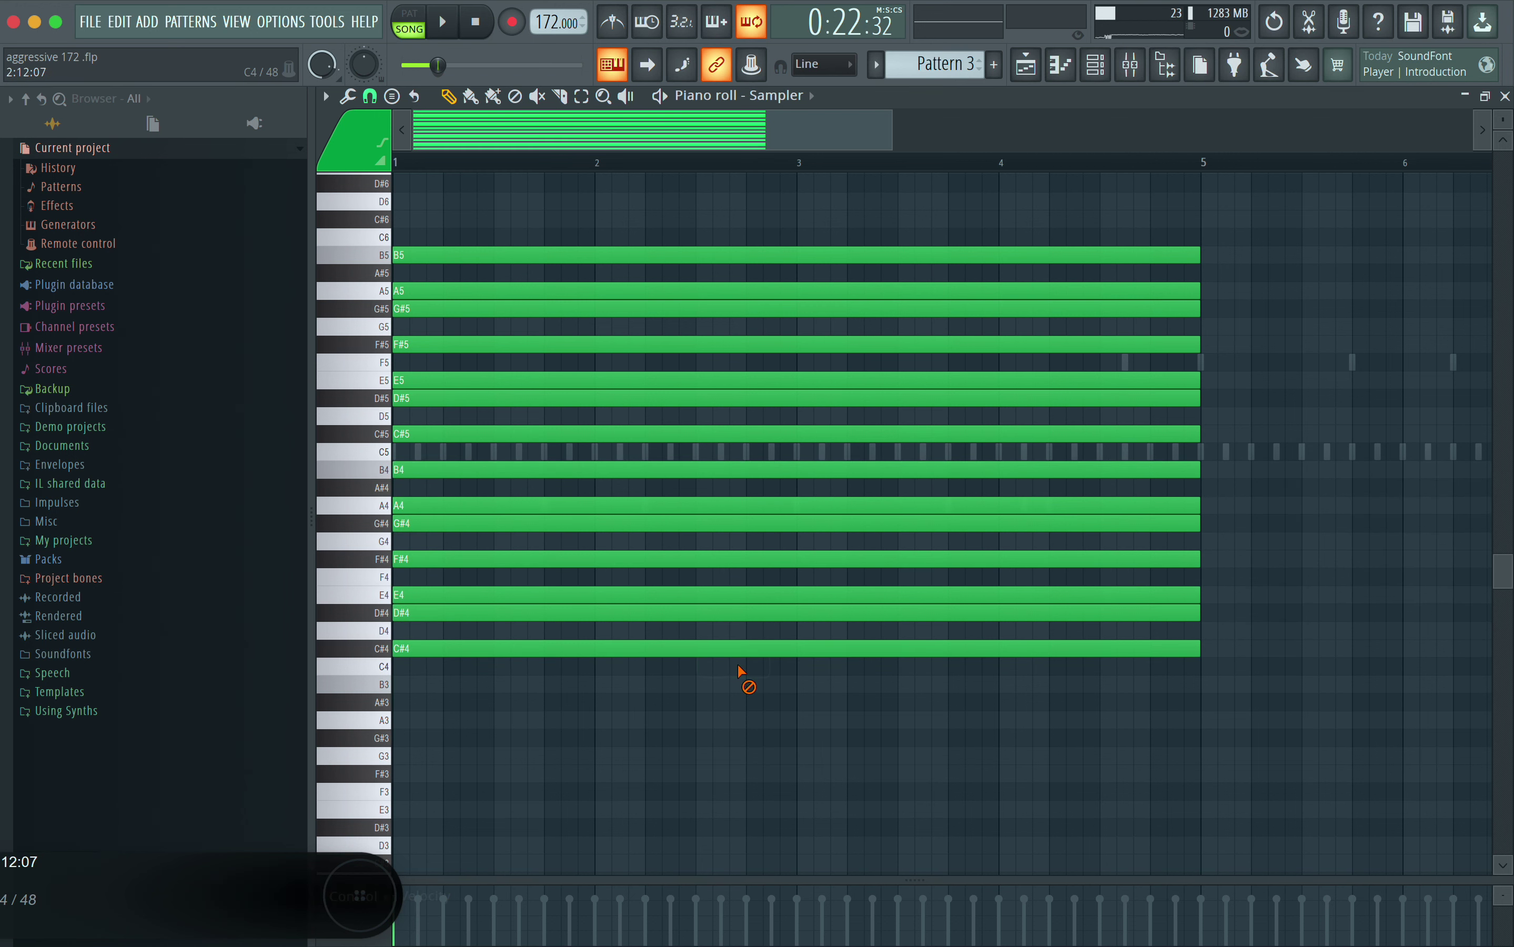
key(ctrl+z)
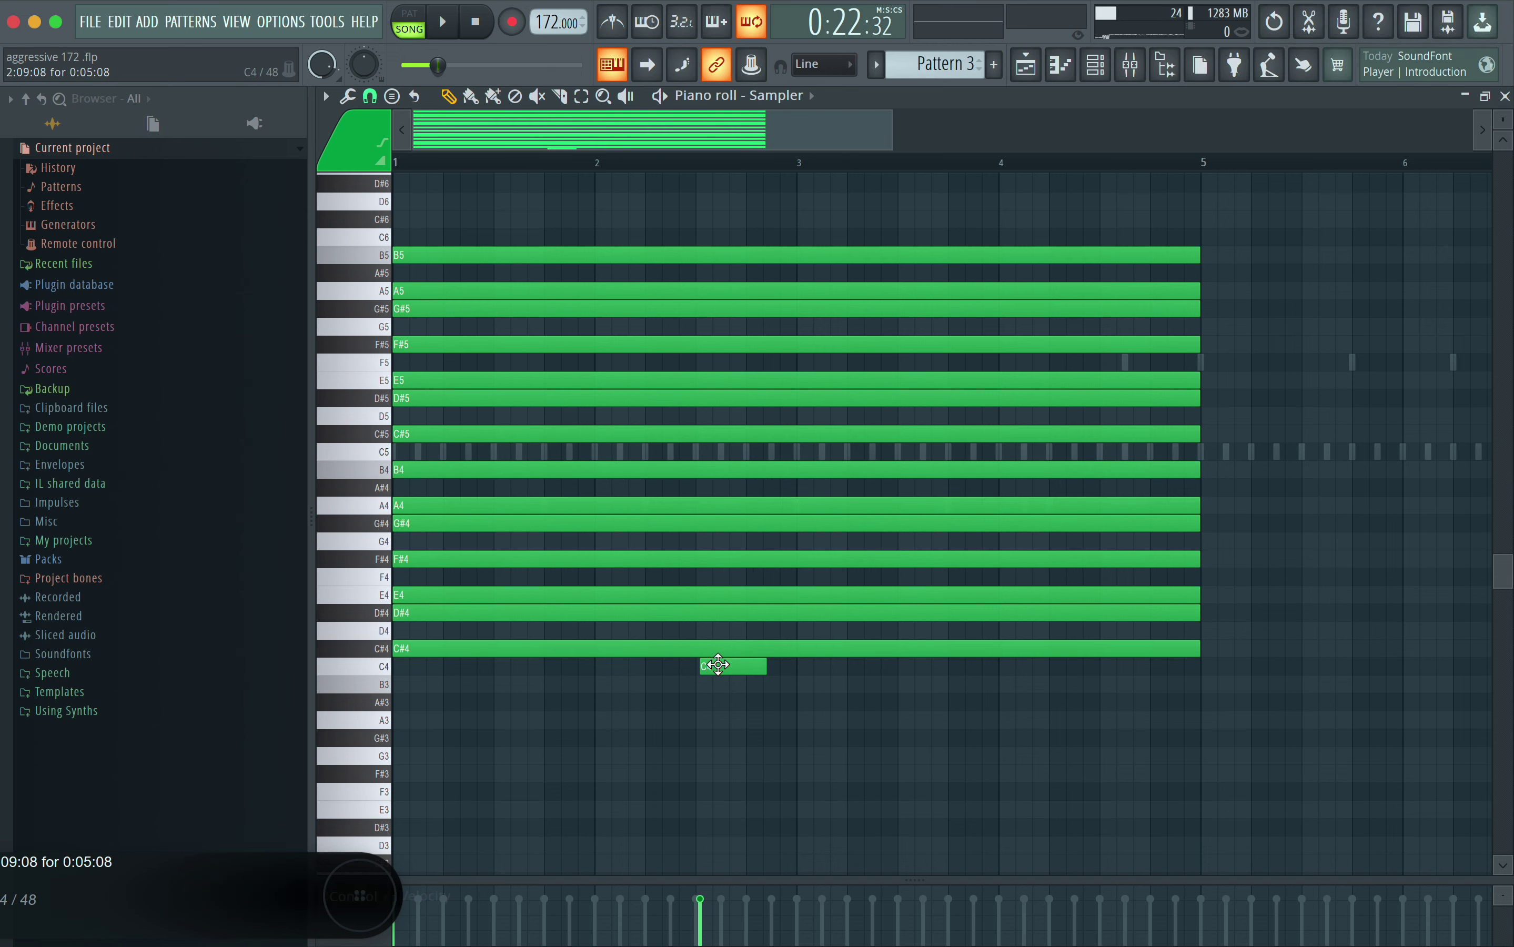
key(ctrl+z)
key(ctrl+alt+z)
key(ctrl+alt+z)
Copy the C#4 scale notes upward to start at C#6 and close the piano roll
mouse_move(716, 655)
mouse_down()
mouse_move(771, 653)
mouse_move(672, 315)
mouse_move(568, 210)
mouse_up()
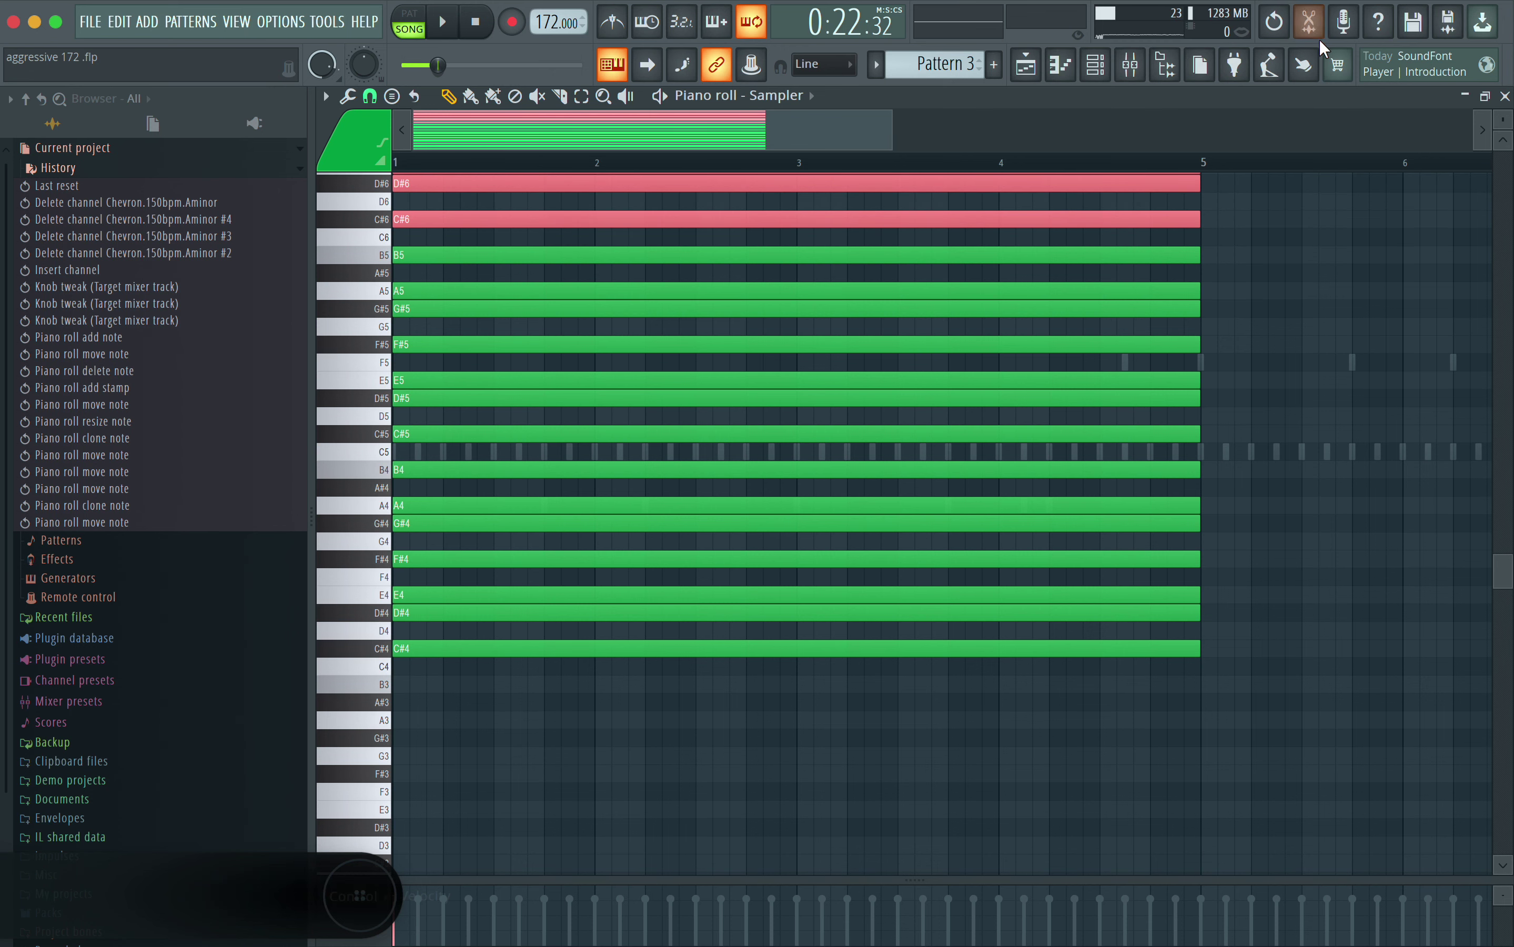
click(1506, 95)
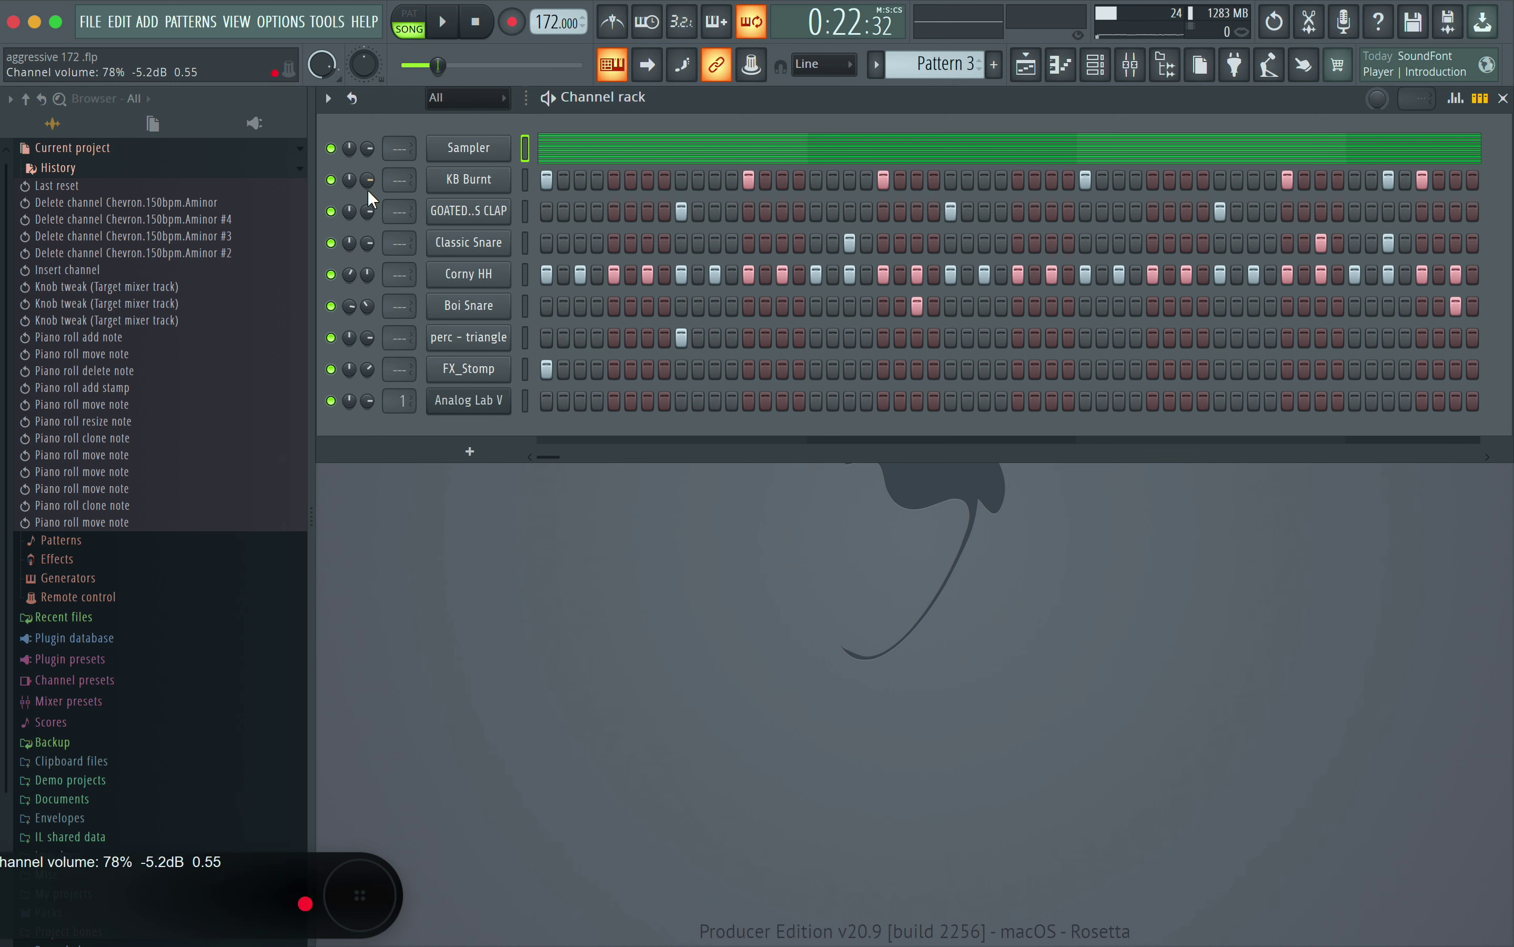
Solo the Sampler channel and unmute the Analog Lab V channel alongside it
right_click(330, 148)
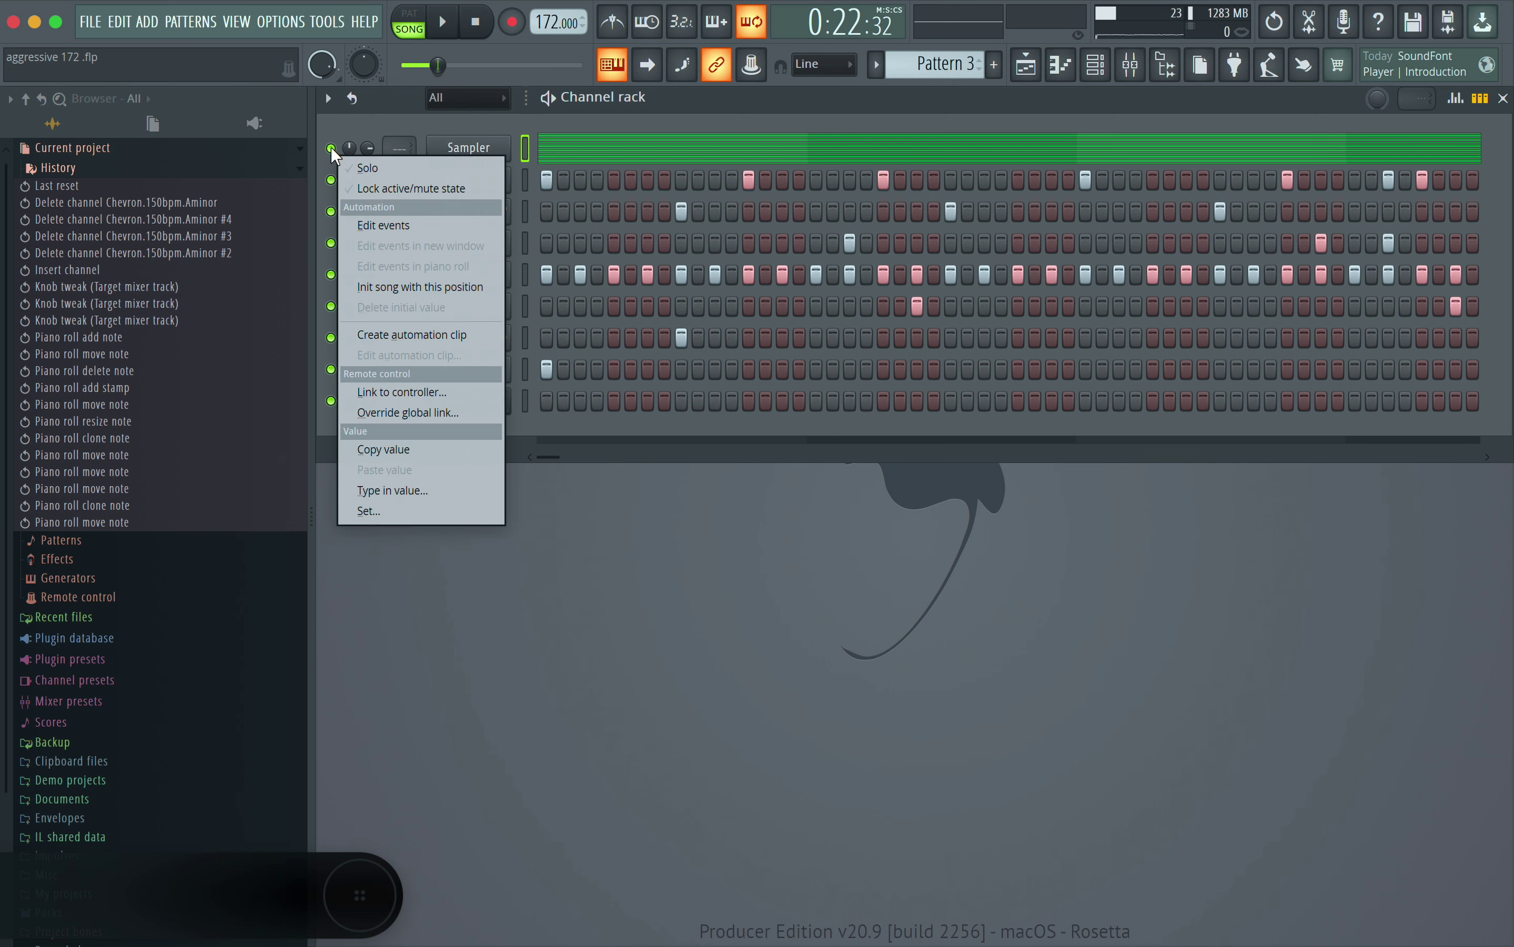
click(375, 171)
click(330, 401)
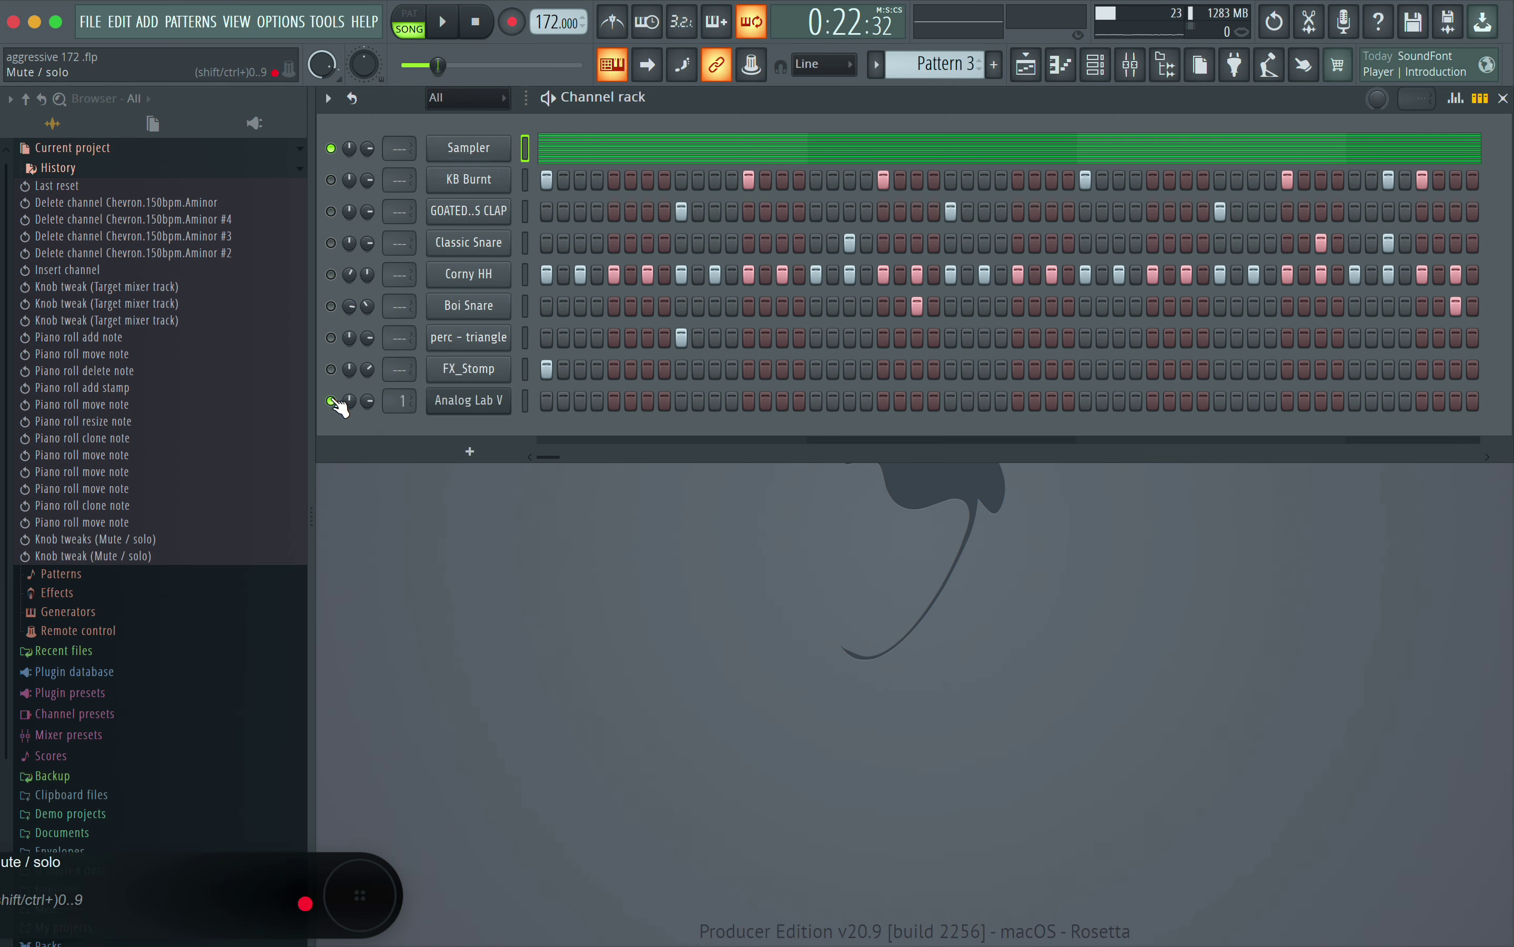
Select the Analog Lab V channel and move it up the channel rack to directly below the Sampler
click(504, 401)
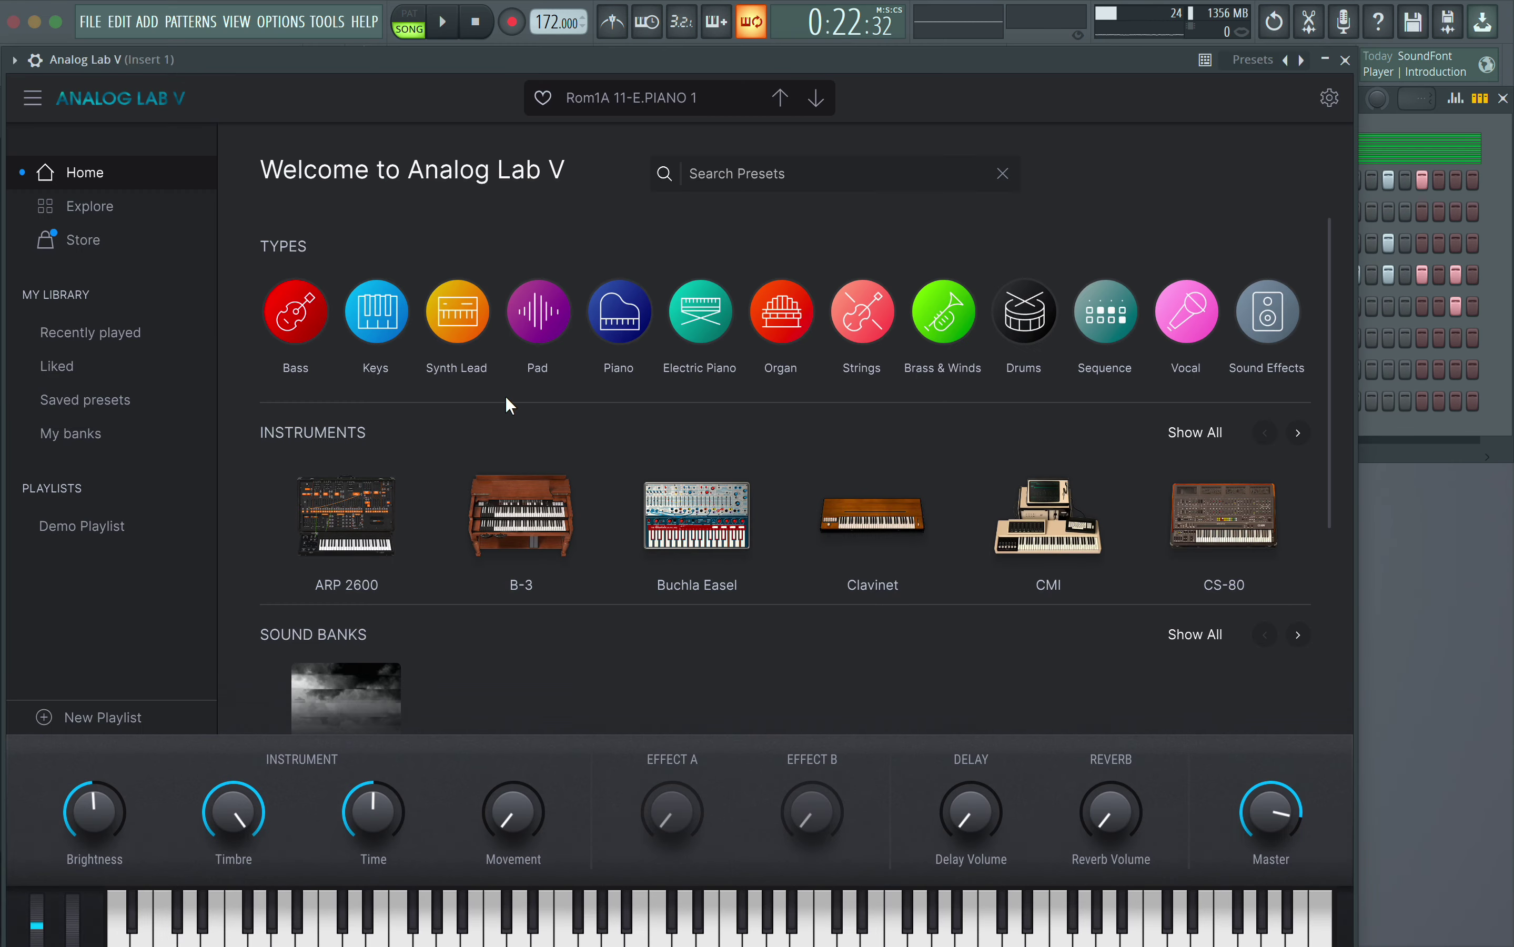
click(1344, 59)
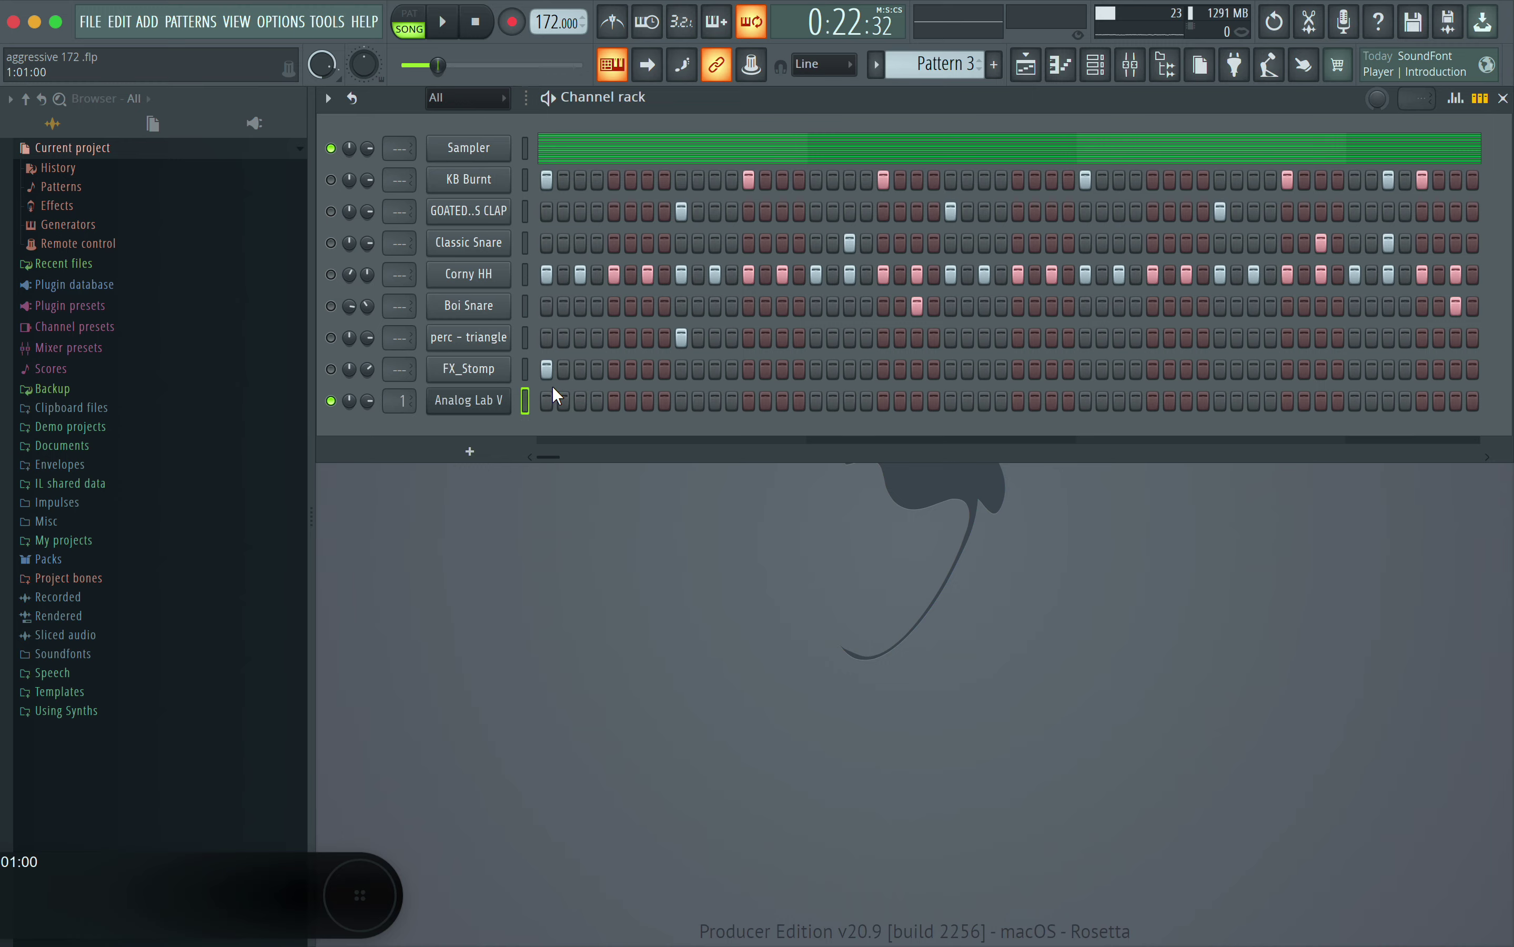
key(alt+Up)
key(alt+Up)
key(alt+Up)
key(alt+Up)
key(alt+Up)
key(alt+Up)
key(alt+Up)
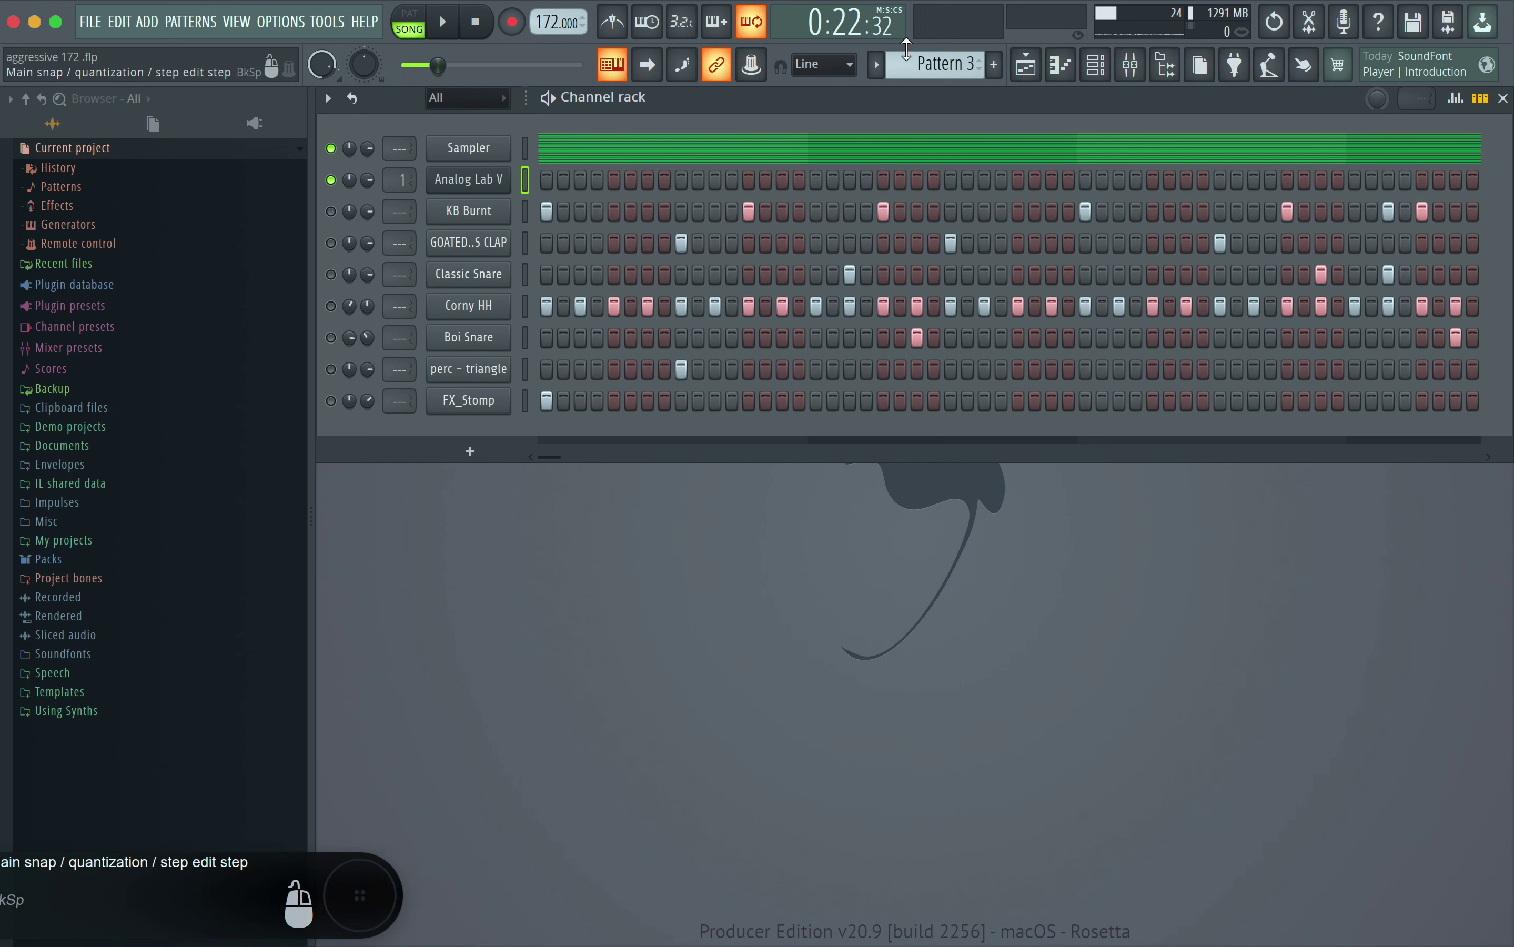
Open the playlist and add a time marker named "intro" at bar 1
click(1026, 66)
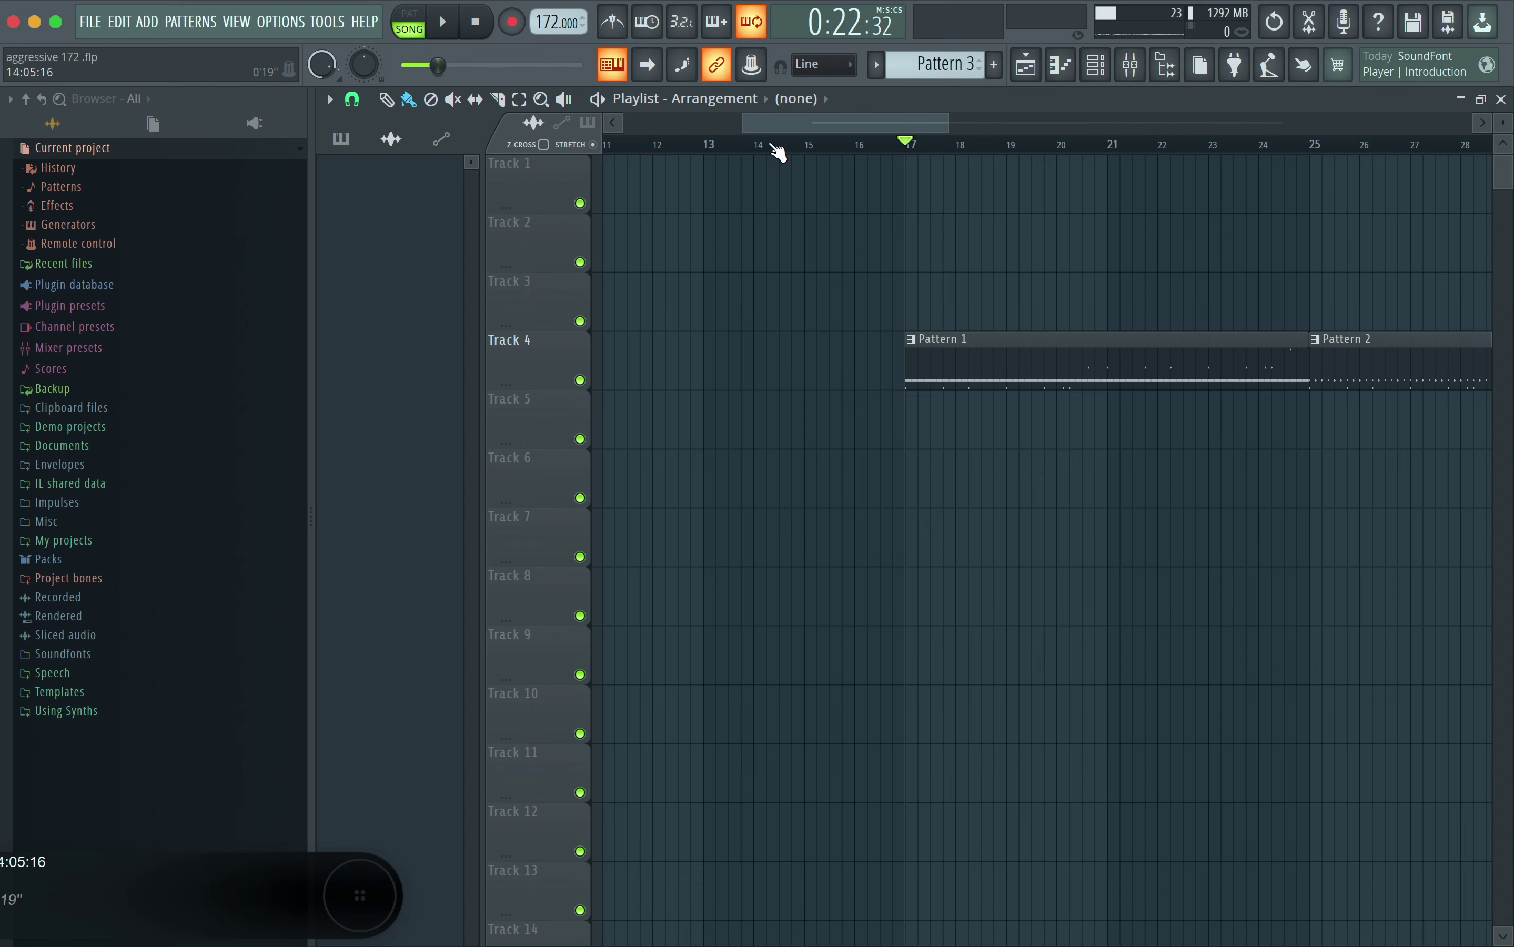
drag(906, 142, 482, 131)
drag(832, 121, 1146, 289)
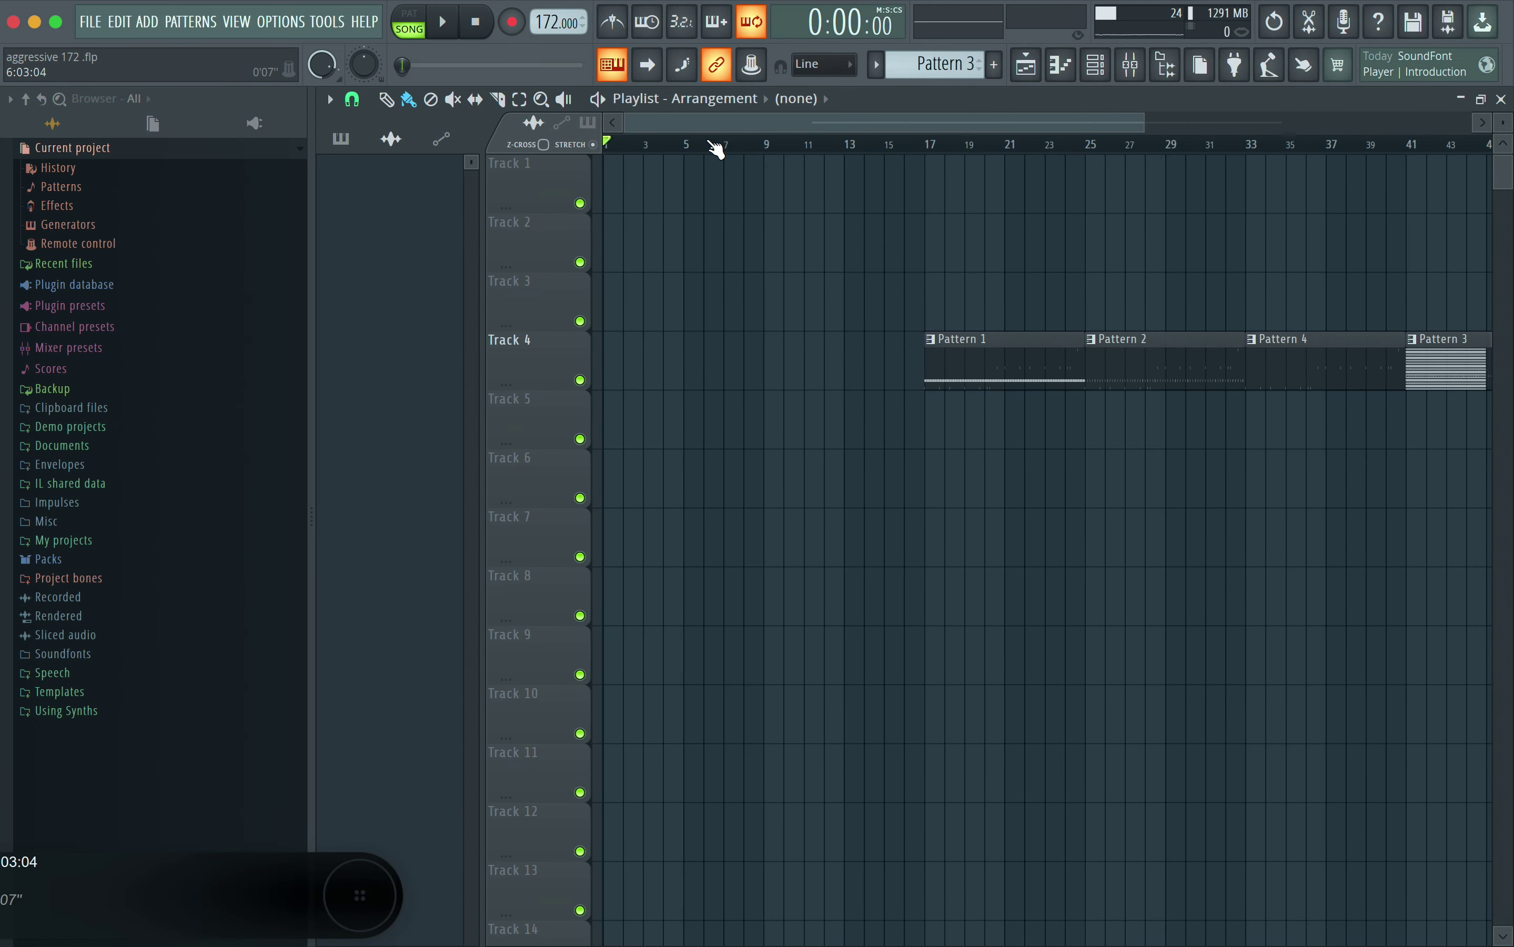
key(alt+t)
text(intro)
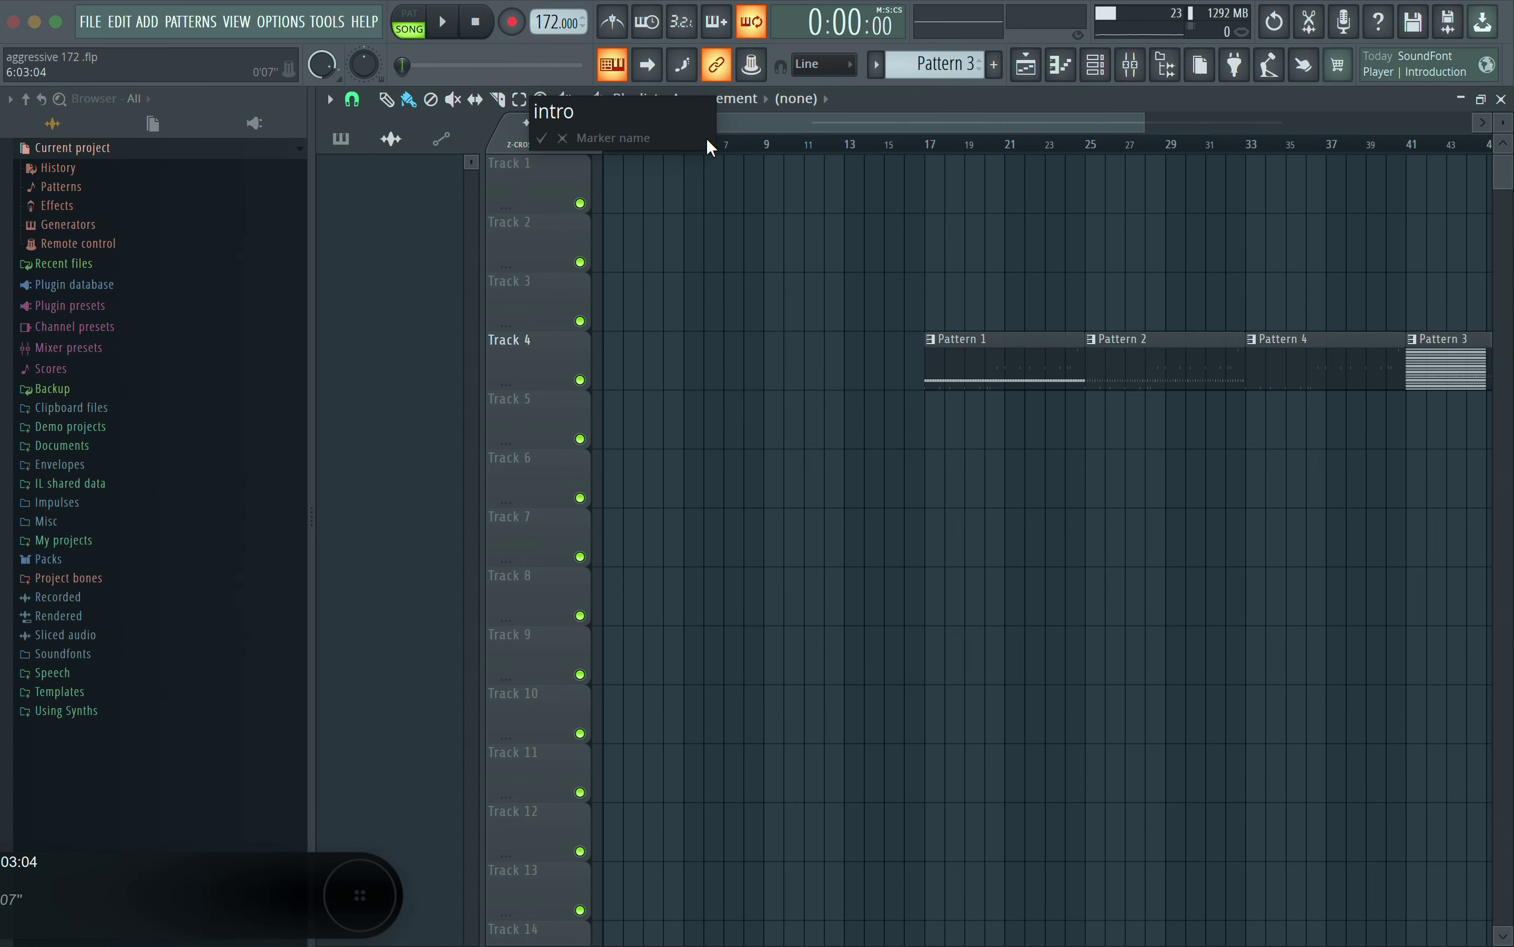
key(Return)
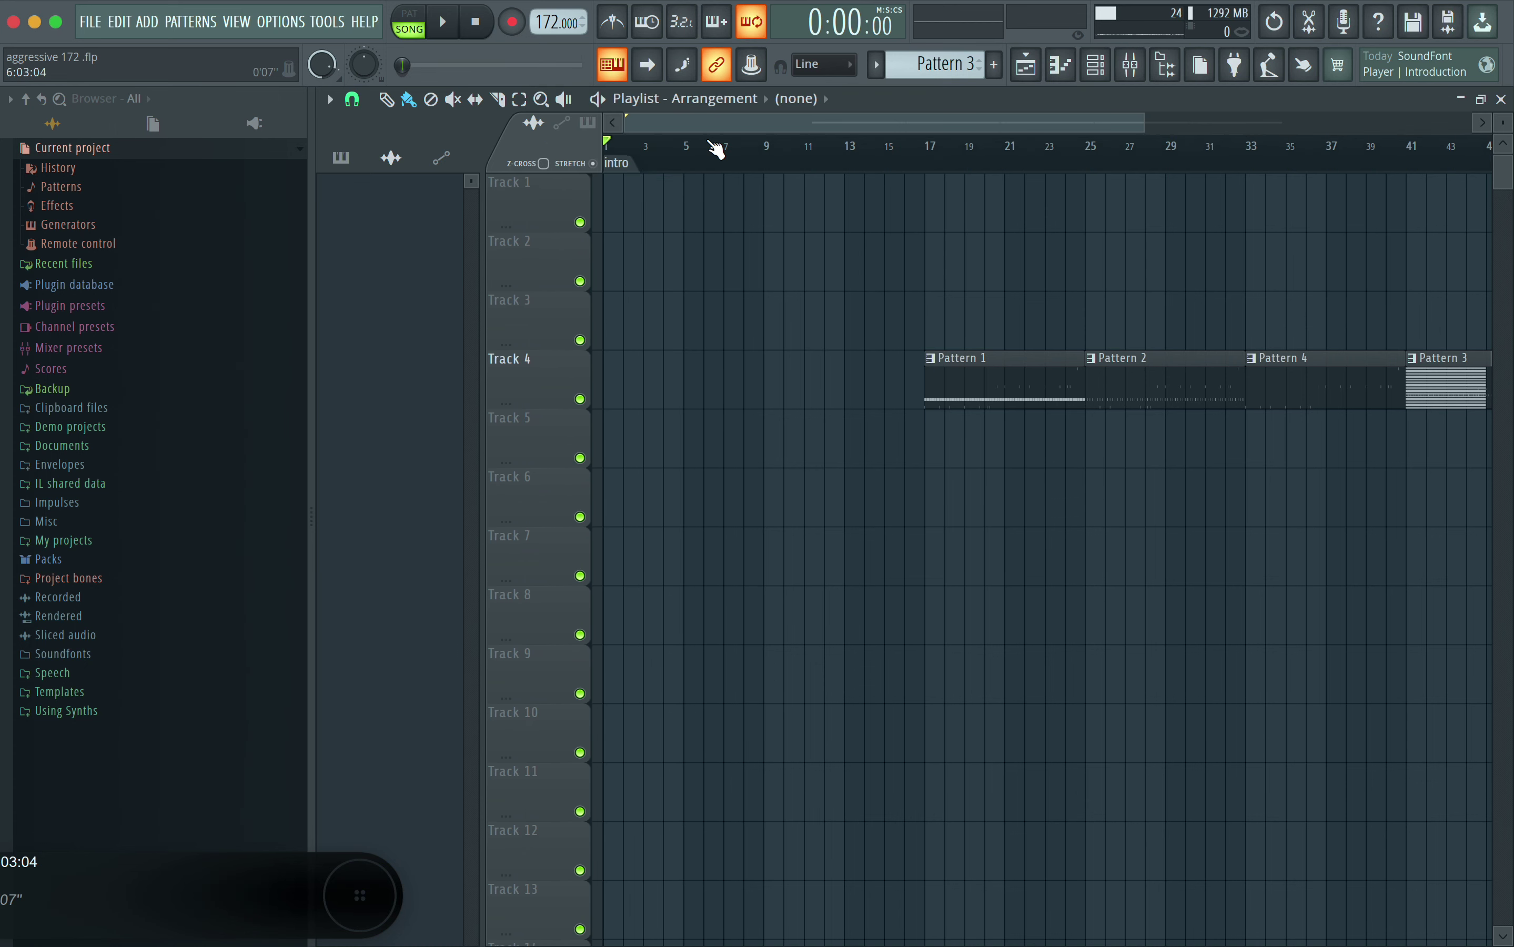
Add a playlist time marker named "hook 1" at bar 9
click(769, 160)
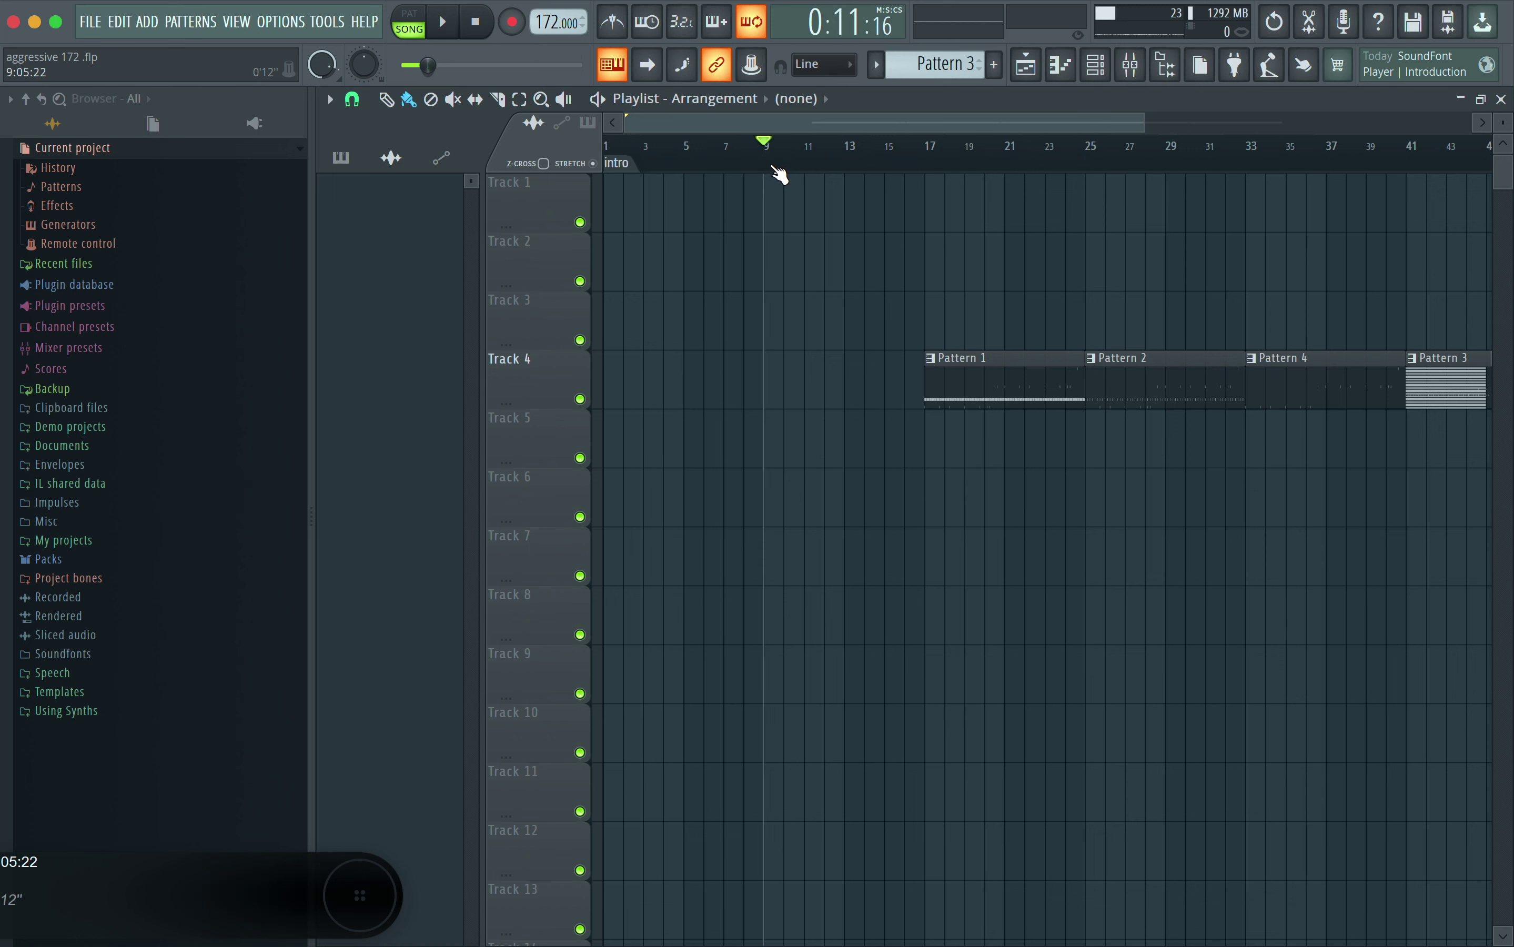
key(alt+t)
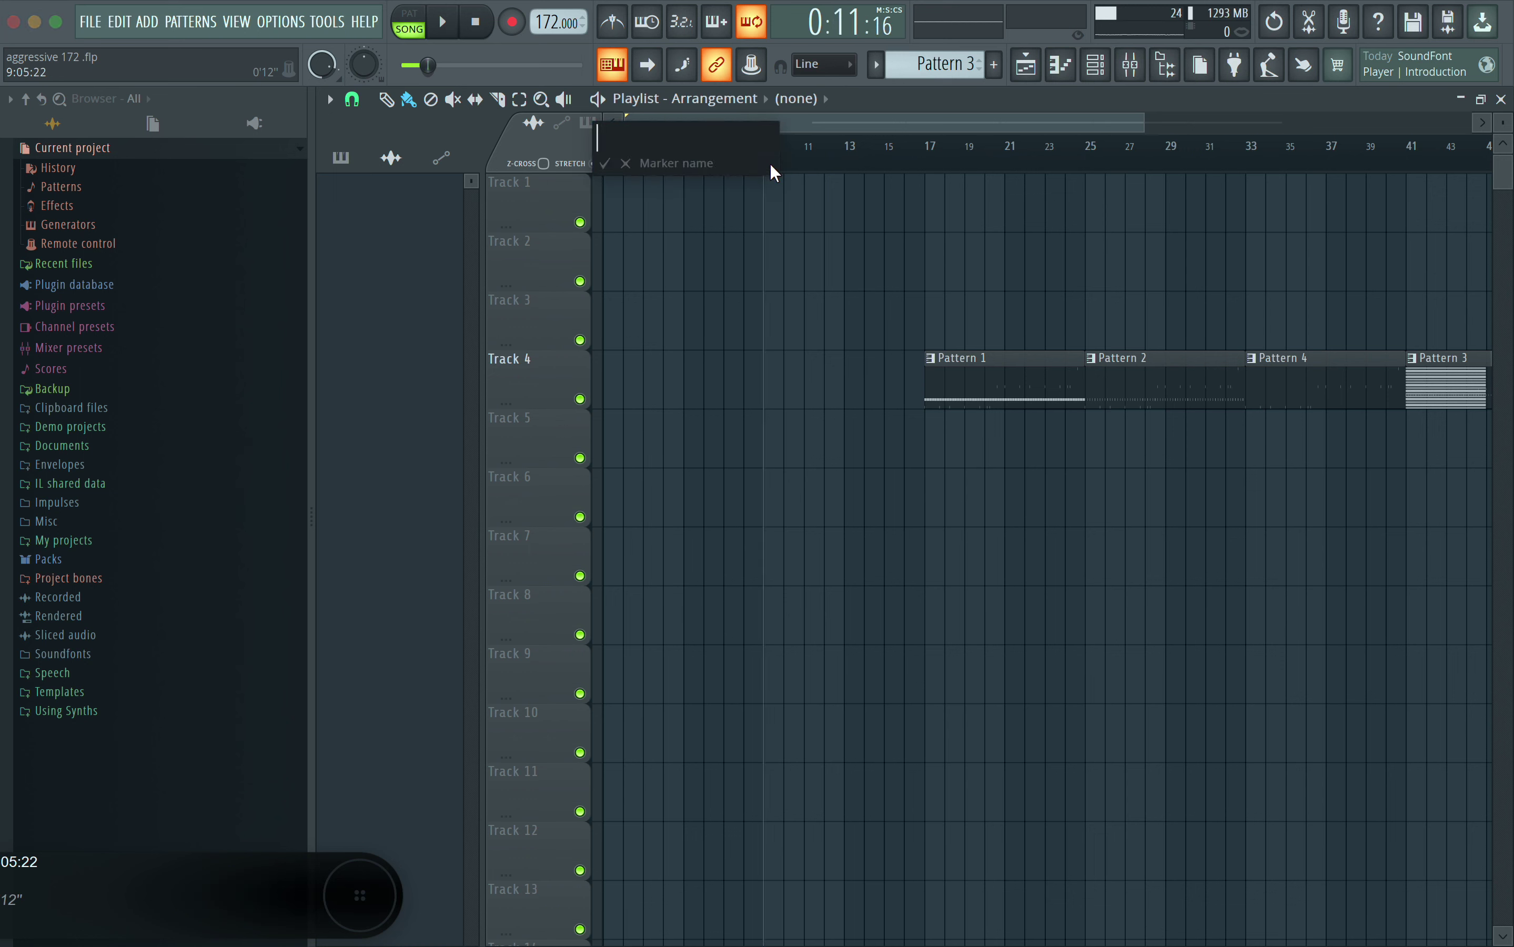
text(hook 1)
key(Return)
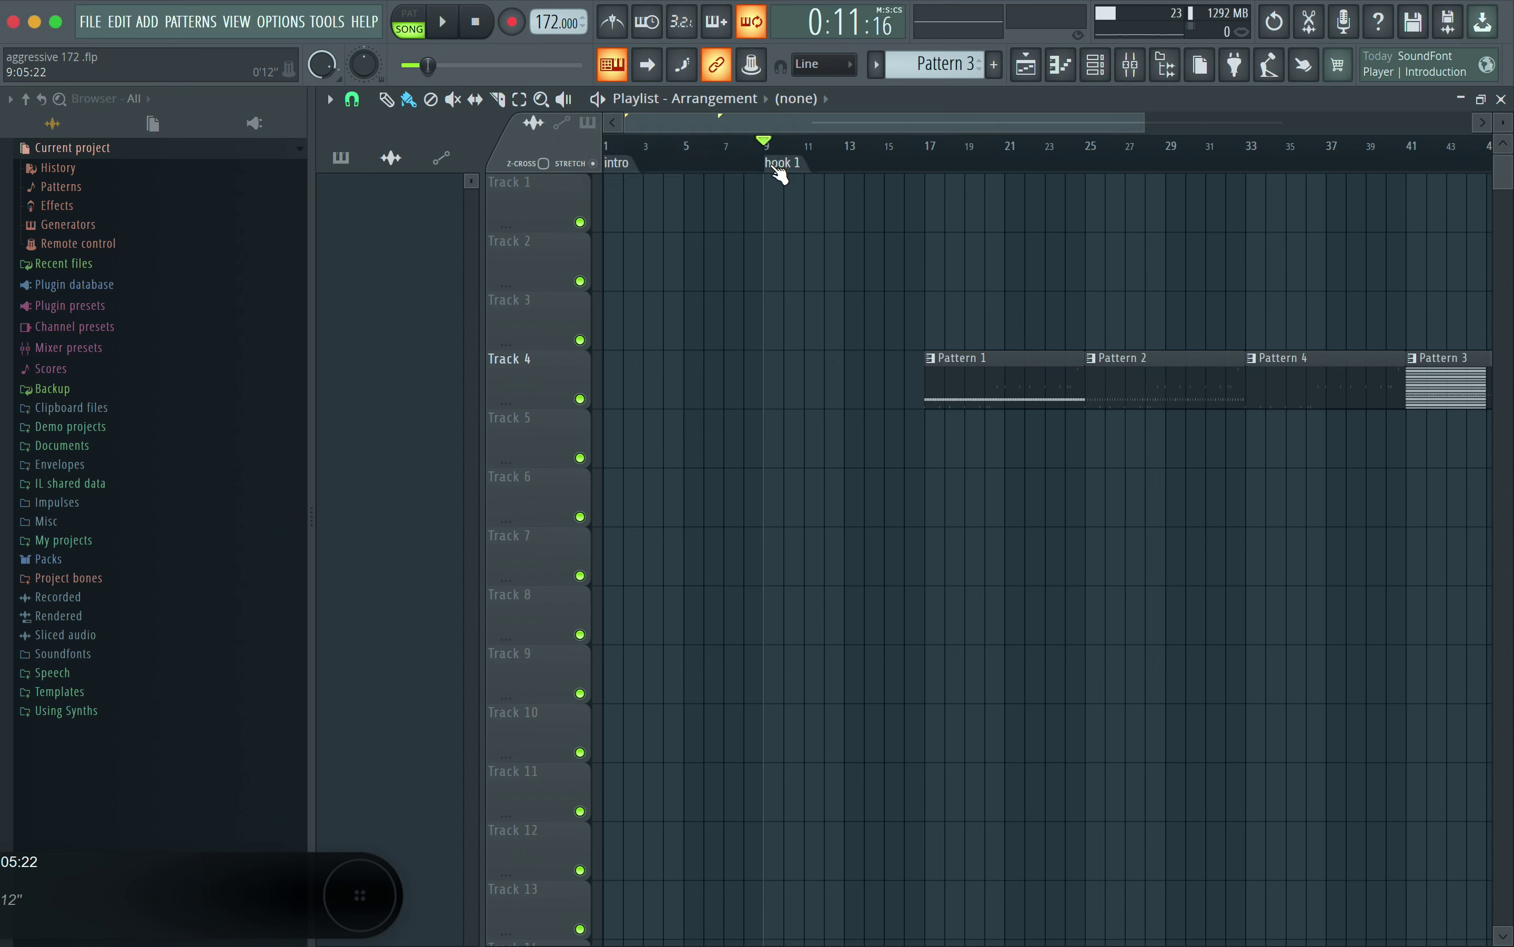
Add a playlist time marker named "verser" at bar 17, where Pattern 1 starts
click(933, 169)
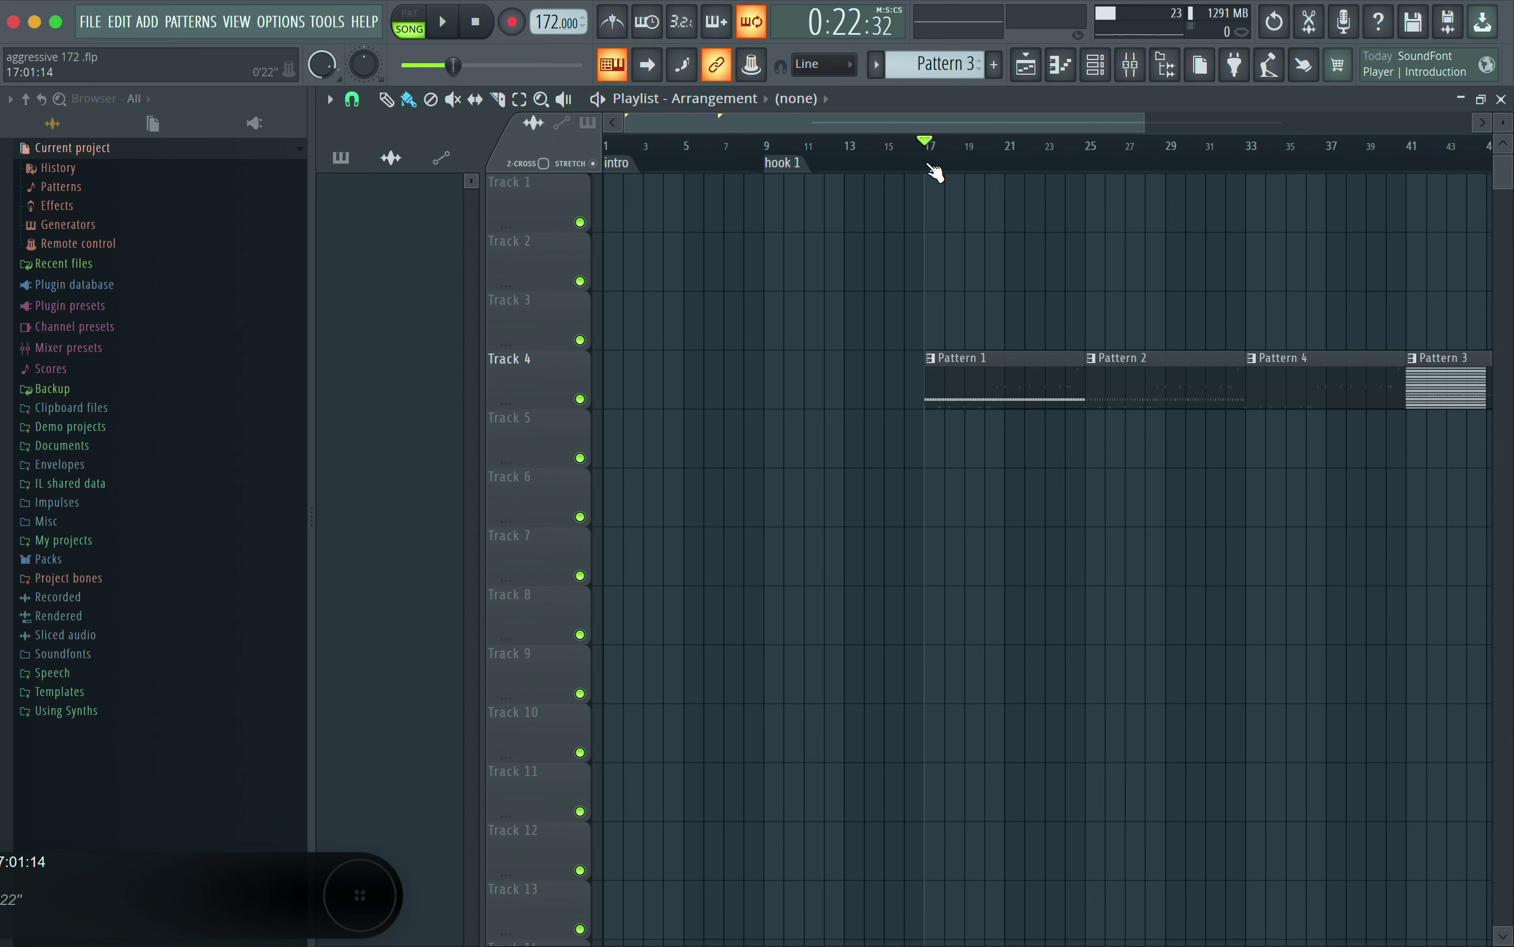
key(alt+t)
text(v)
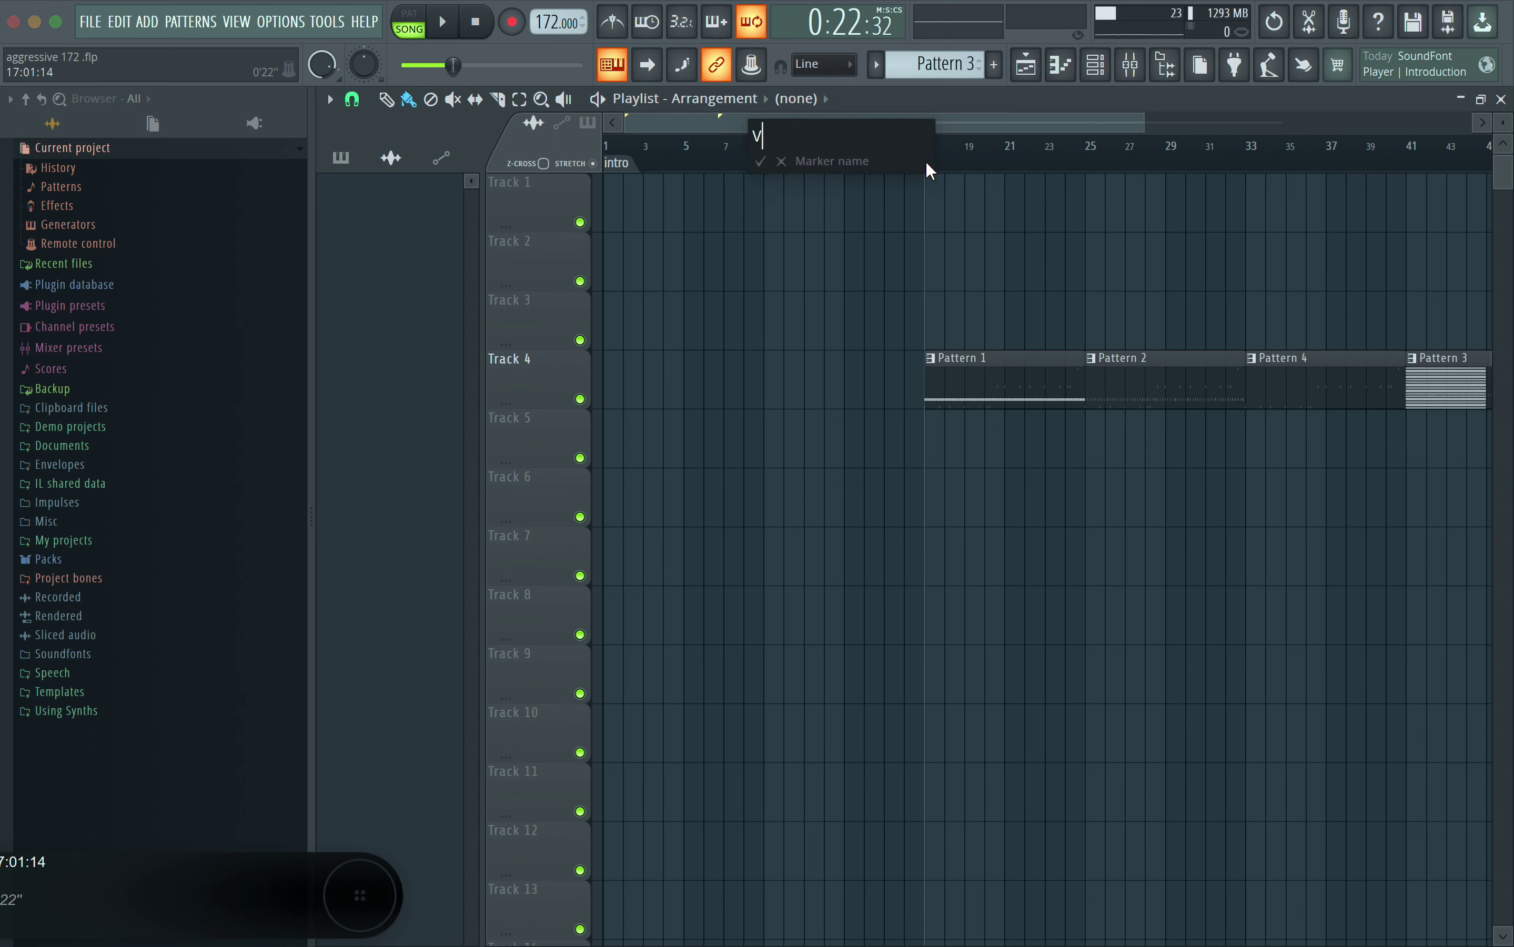
text(erser)
key(Return)
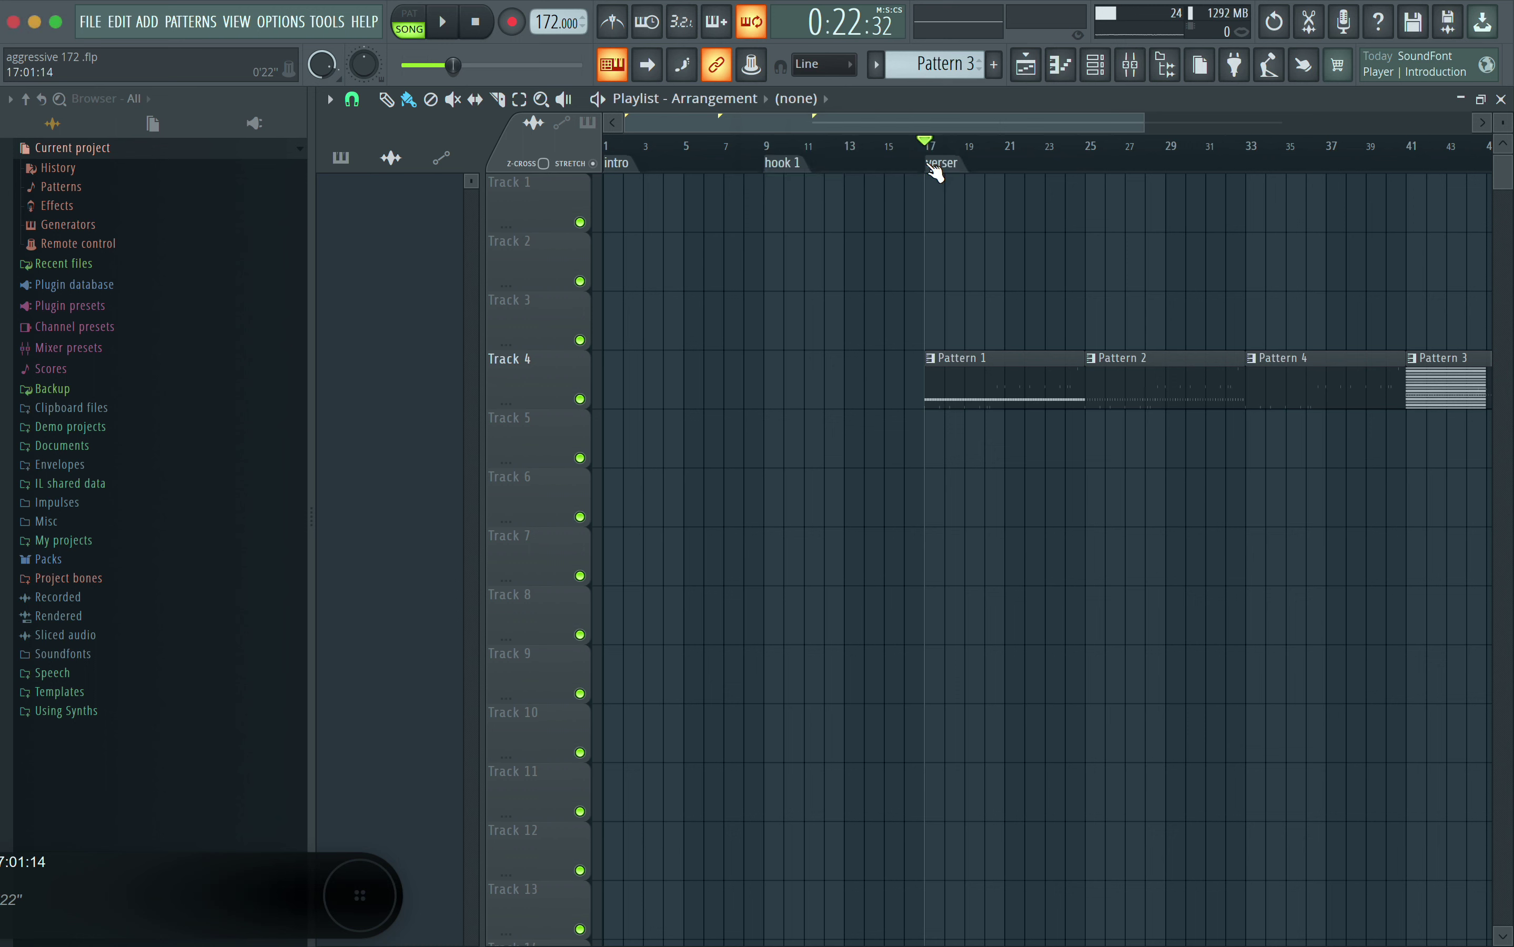
Add a playlist time marker named "hook2" at bar 41, where Pattern 3 starts
click(1254, 165)
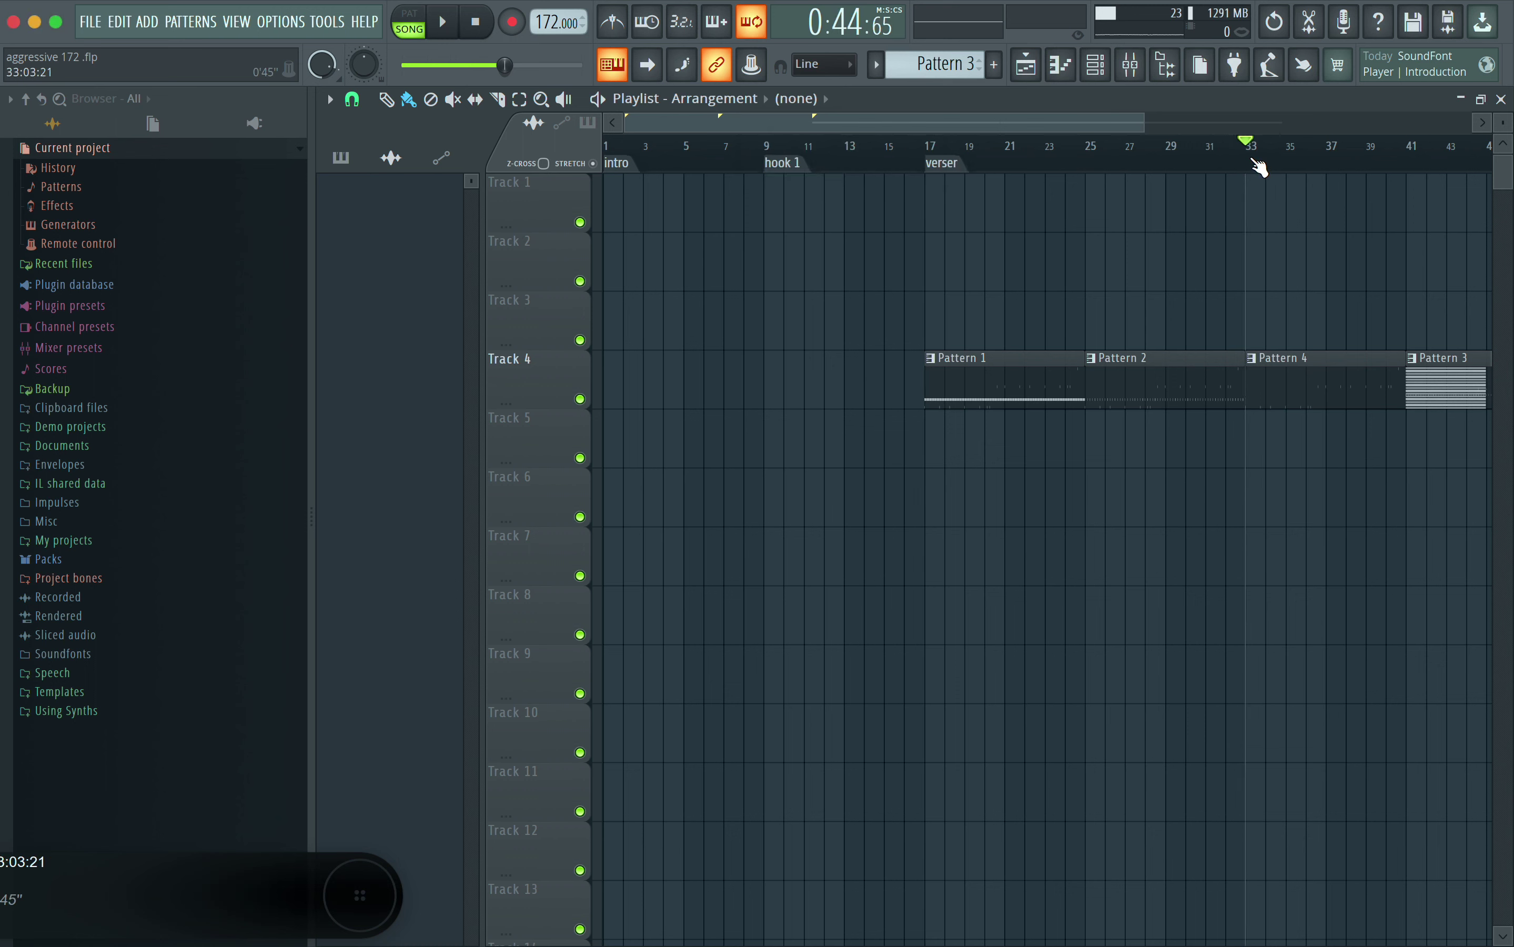
drag(1146, 128, 1311, 127)
click(1218, 164)
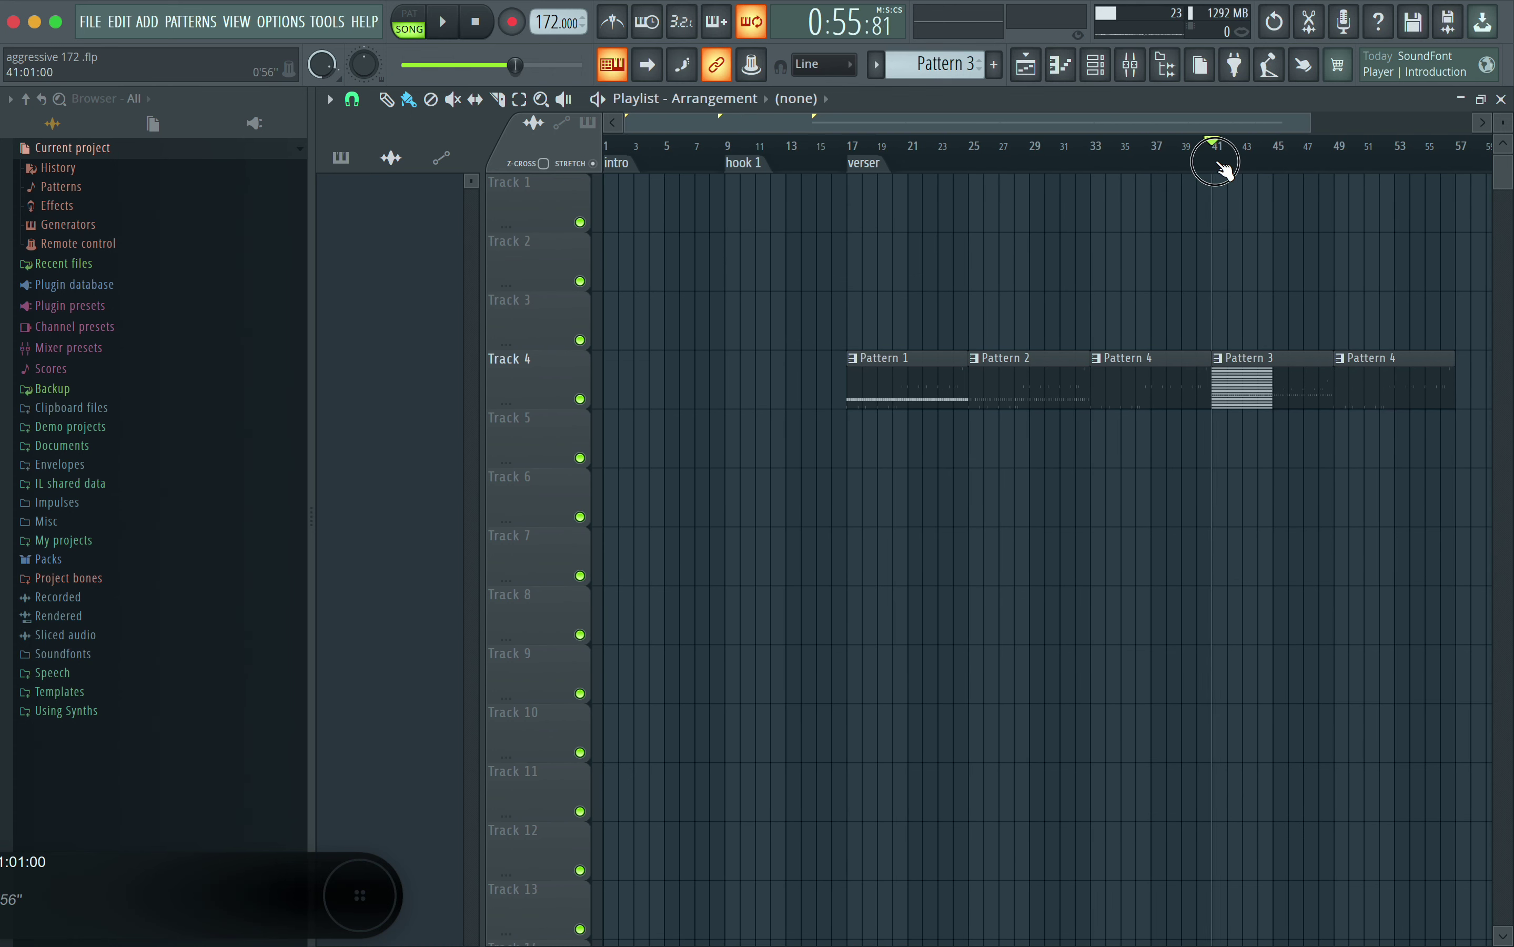
double_click(1225, 168)
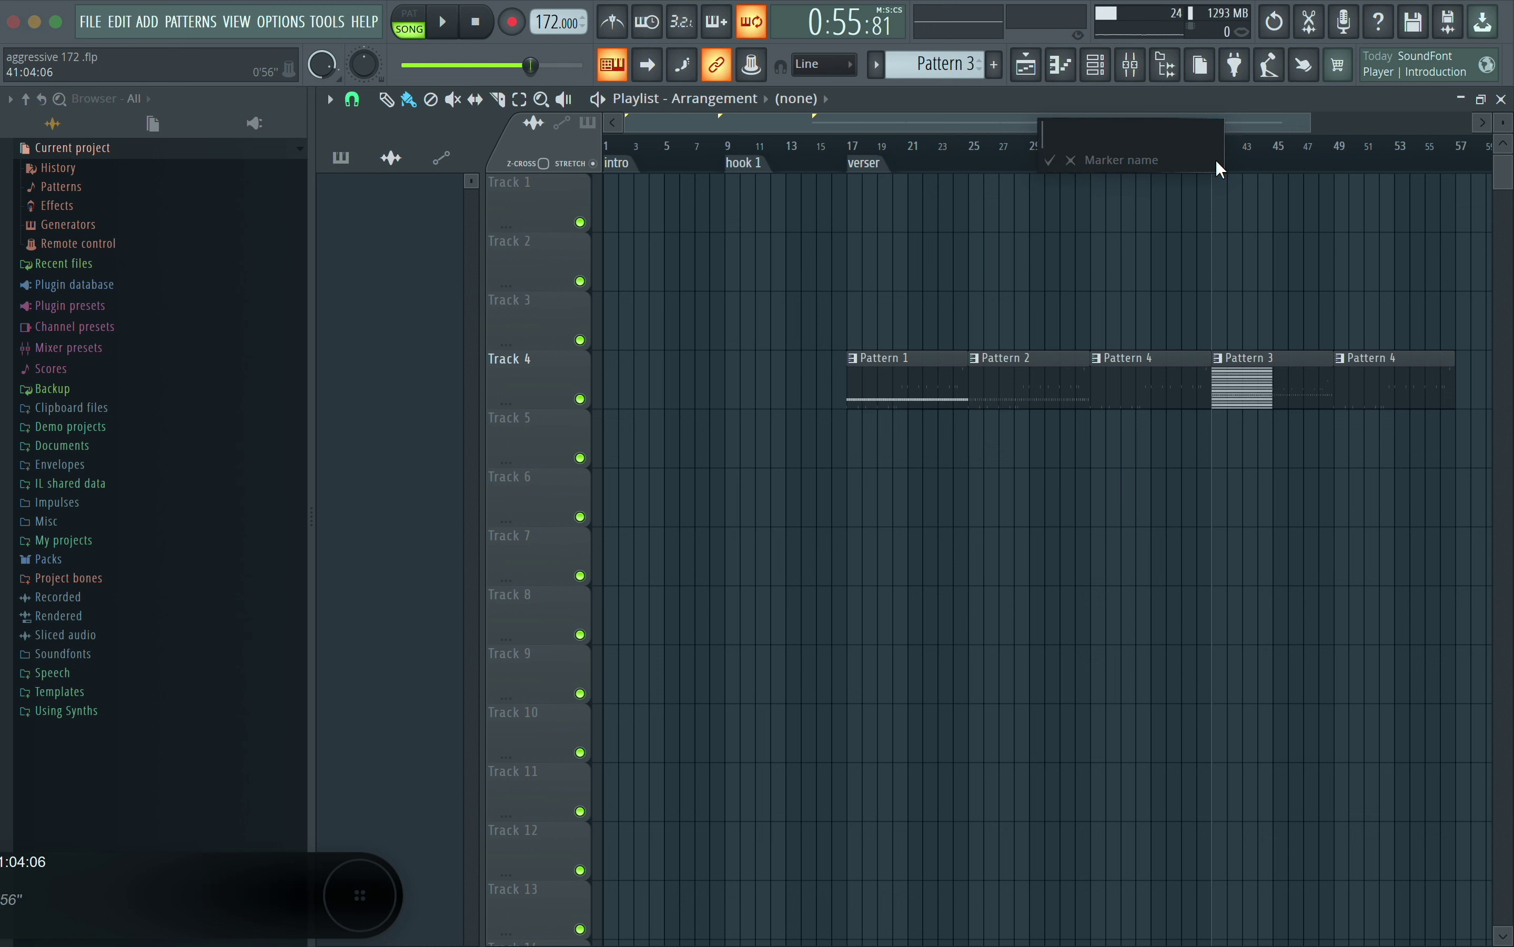
text(hook2)
key(Return)
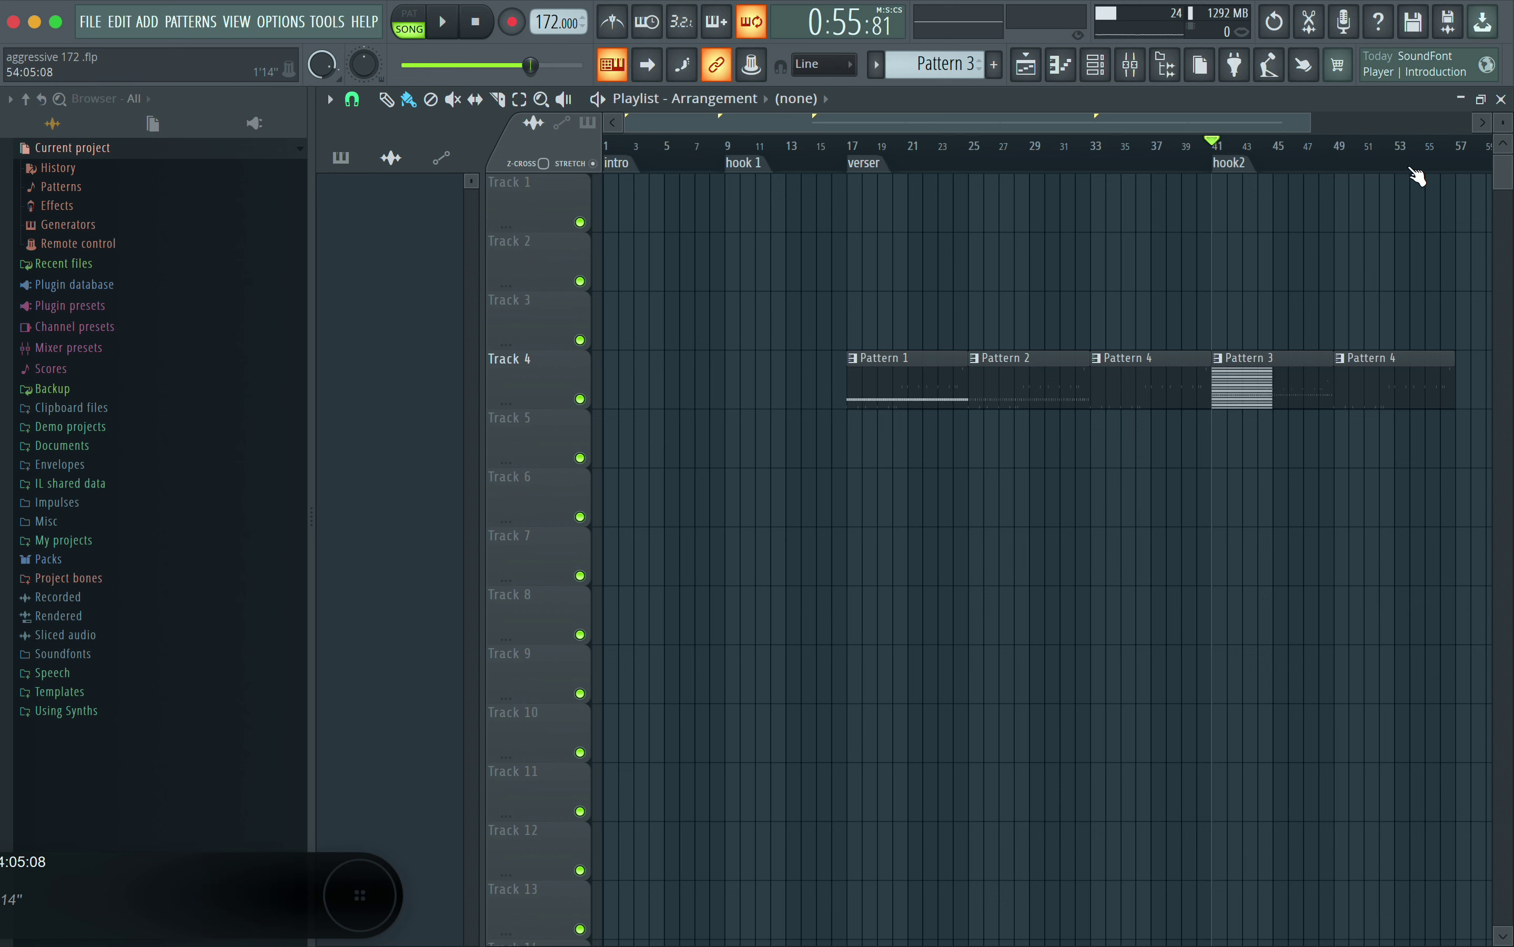
Add a playlist time marker named "outro" at bar 49, at the start of the last Pattern 4 clip
click(1337, 164)
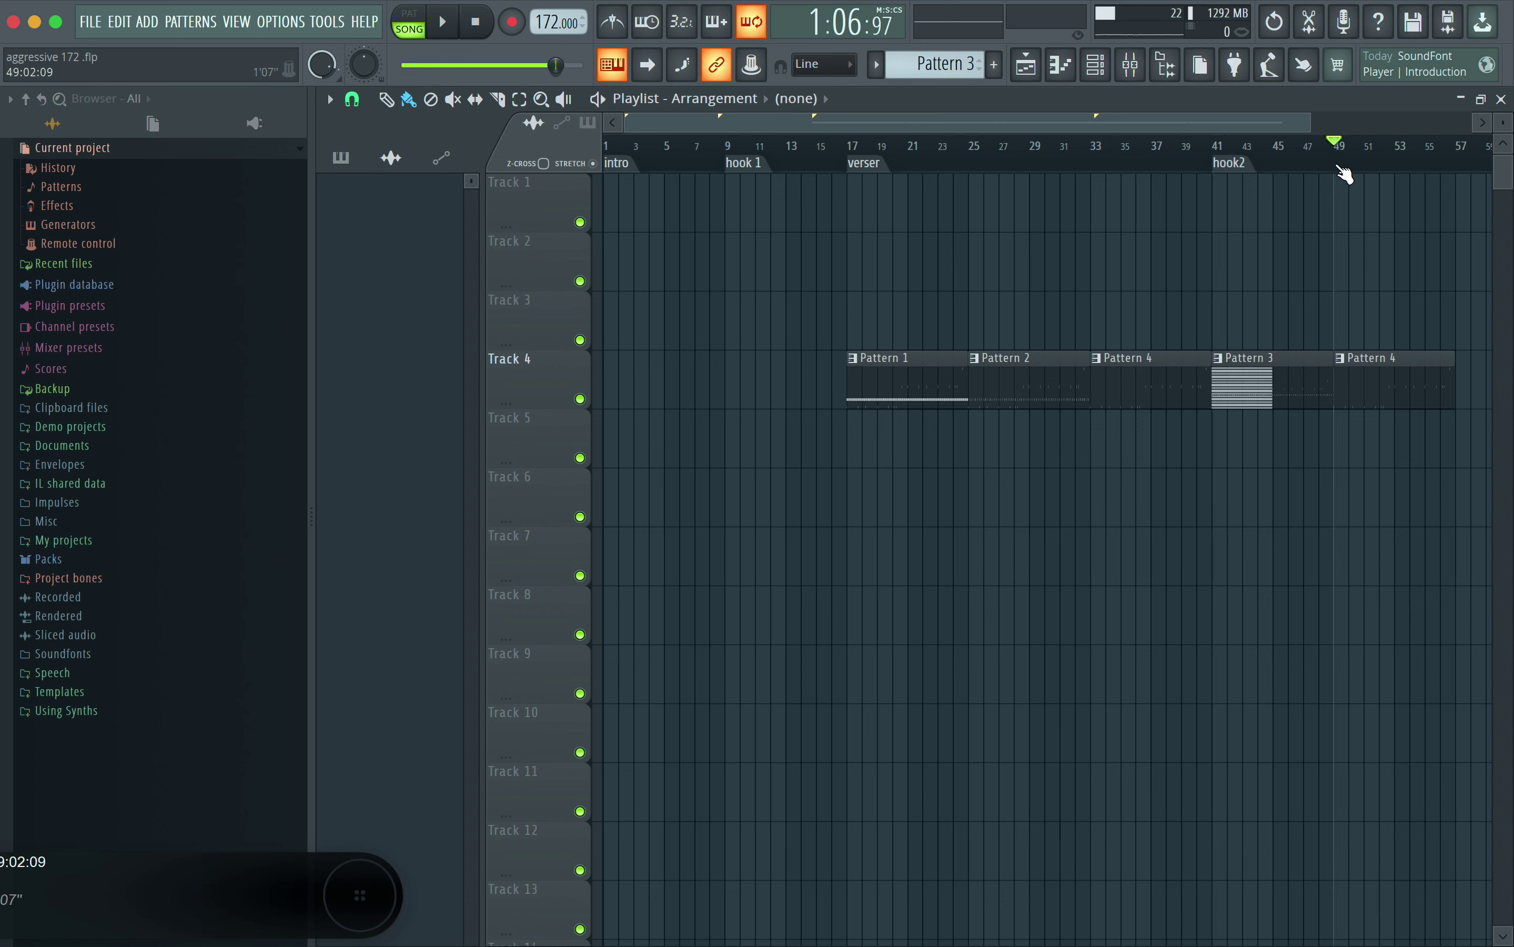
key(alt+t)
text(out)
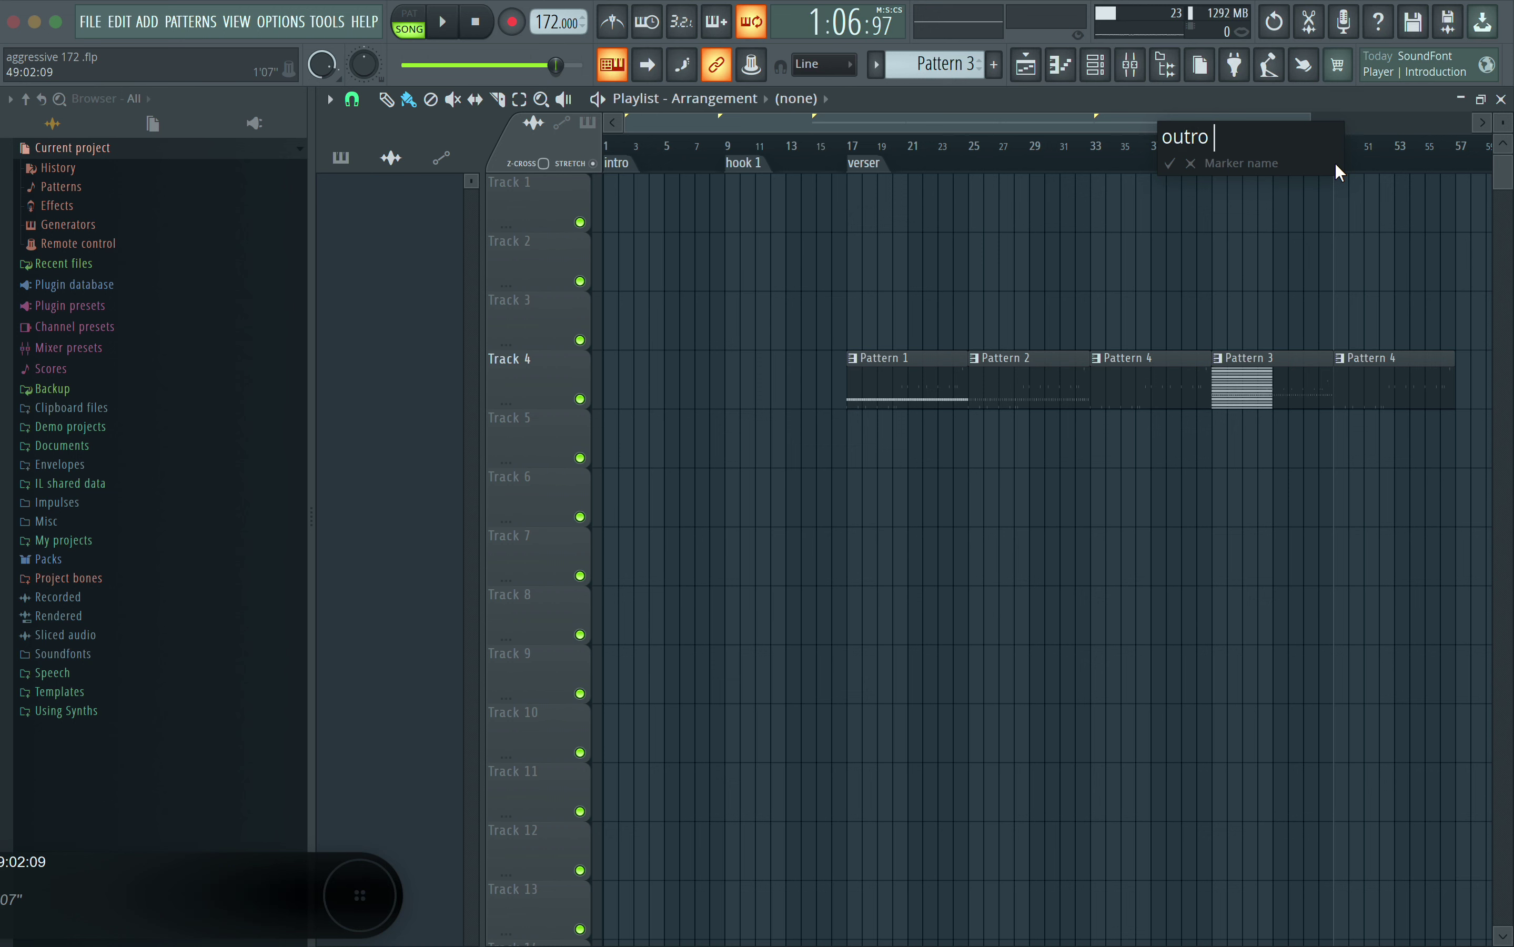
text(ro)
key(Return)
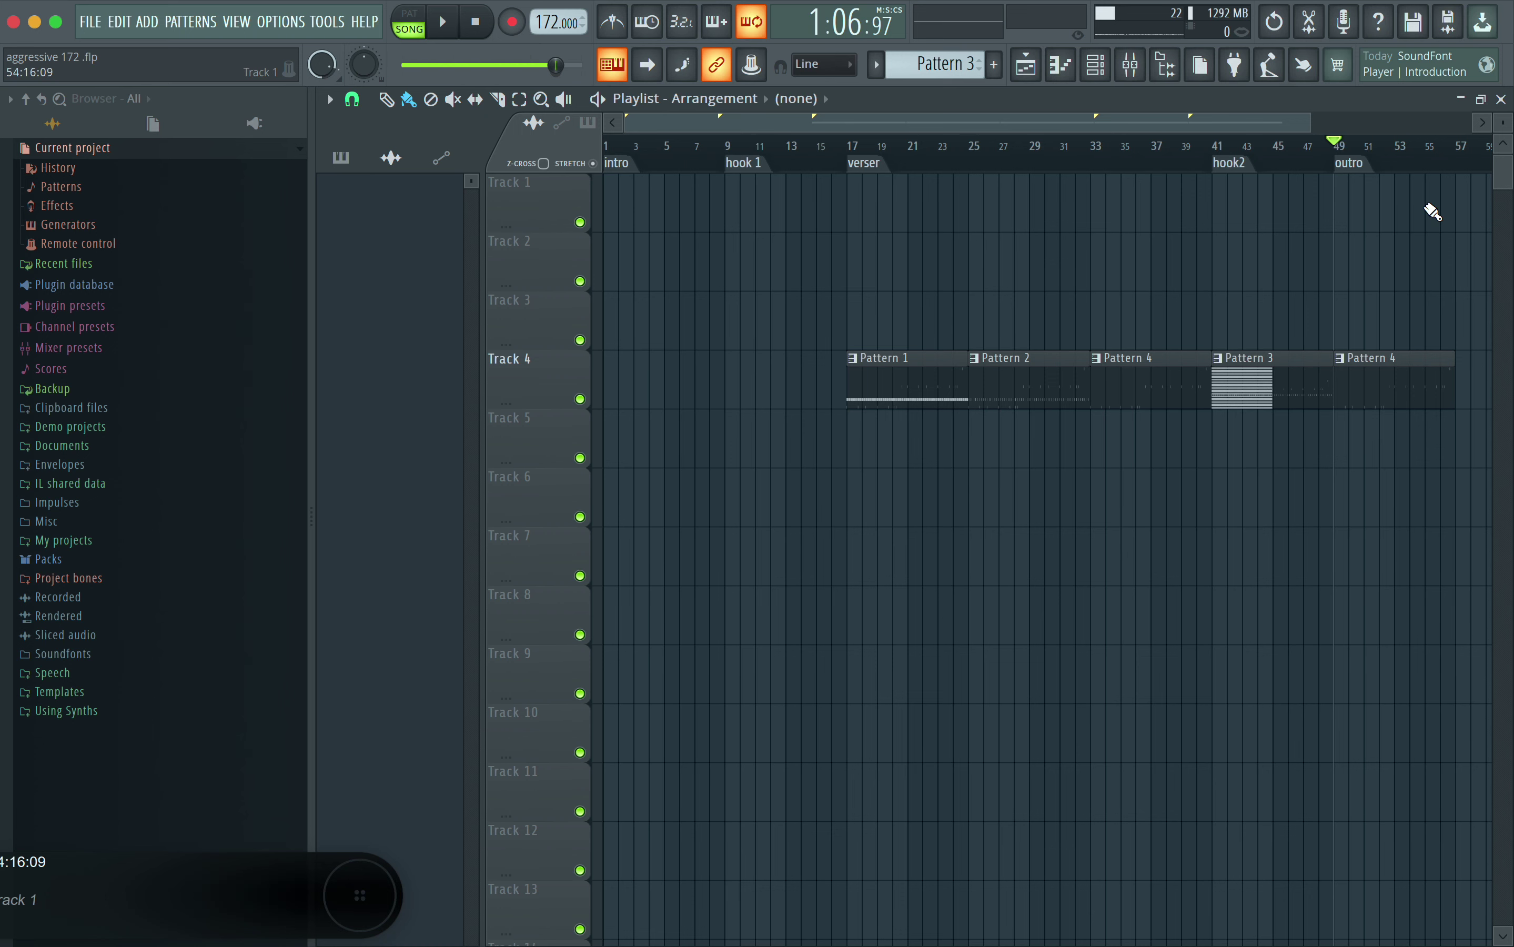
Rename the bar 17 time marker to "verse1"
right_click(878, 165)
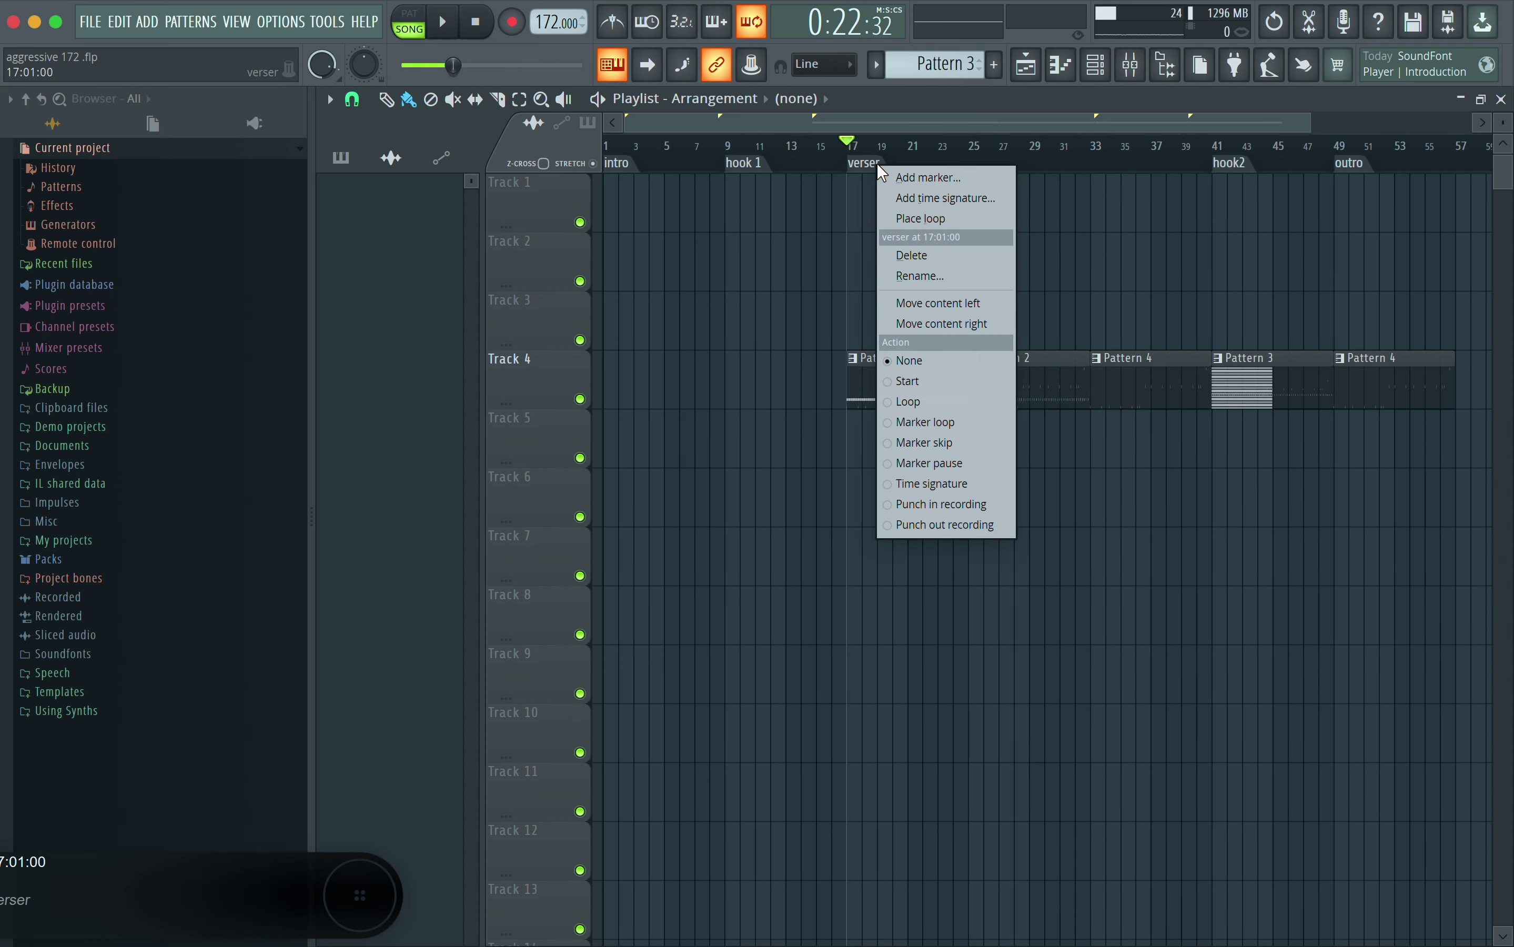
click(919, 276)
click(938, 137)
key(BackSpace)
text(1)
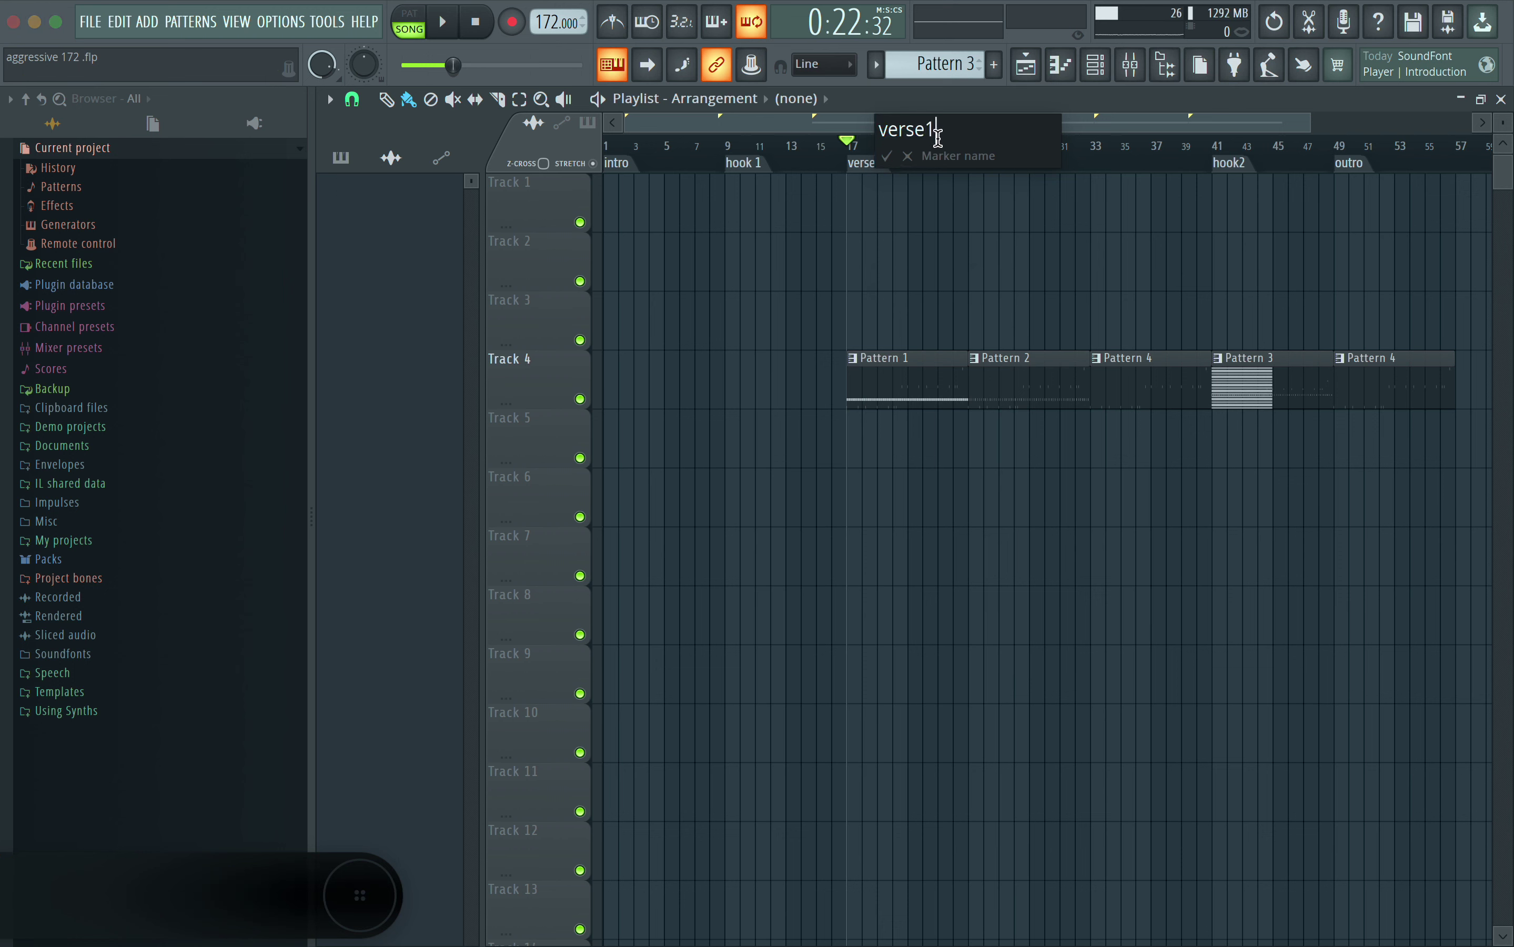
key(Return)
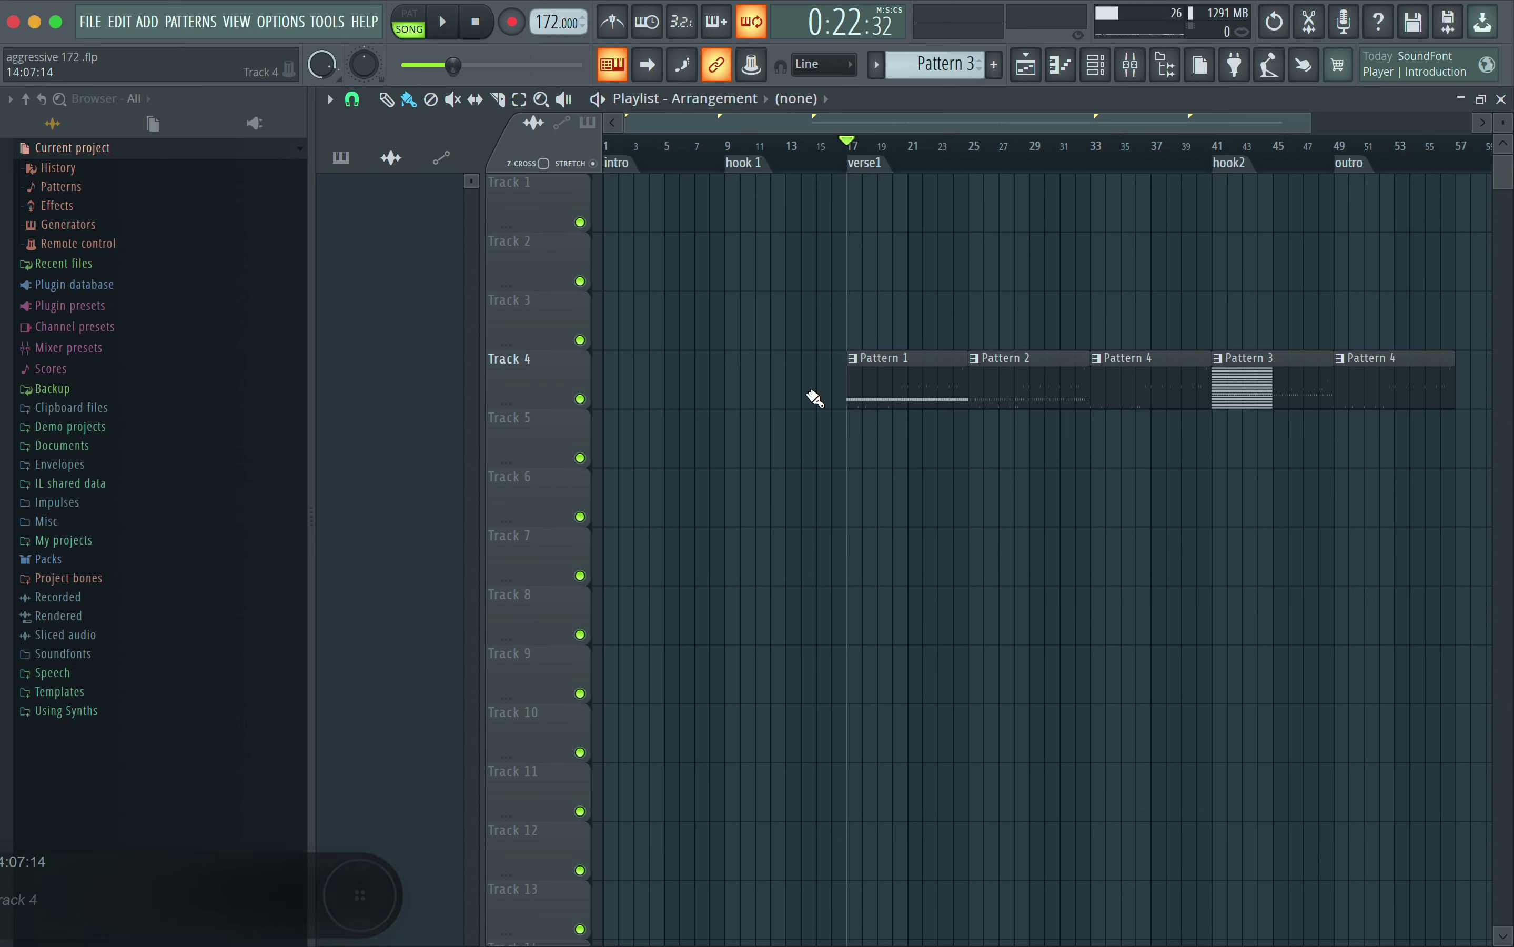
click(352, 100)
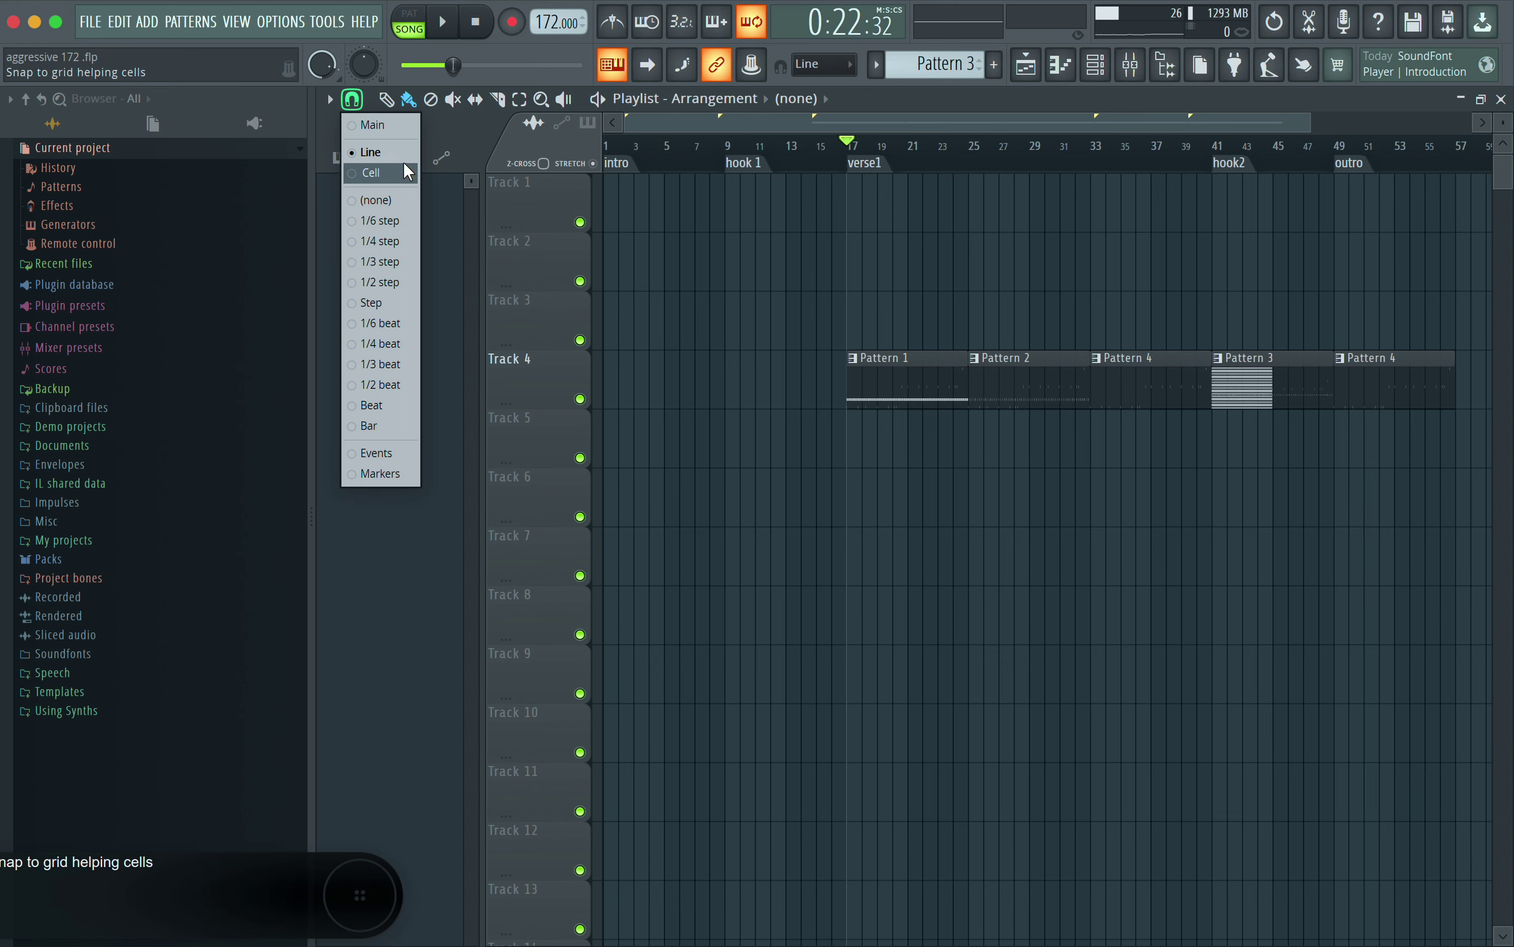
key(Up)
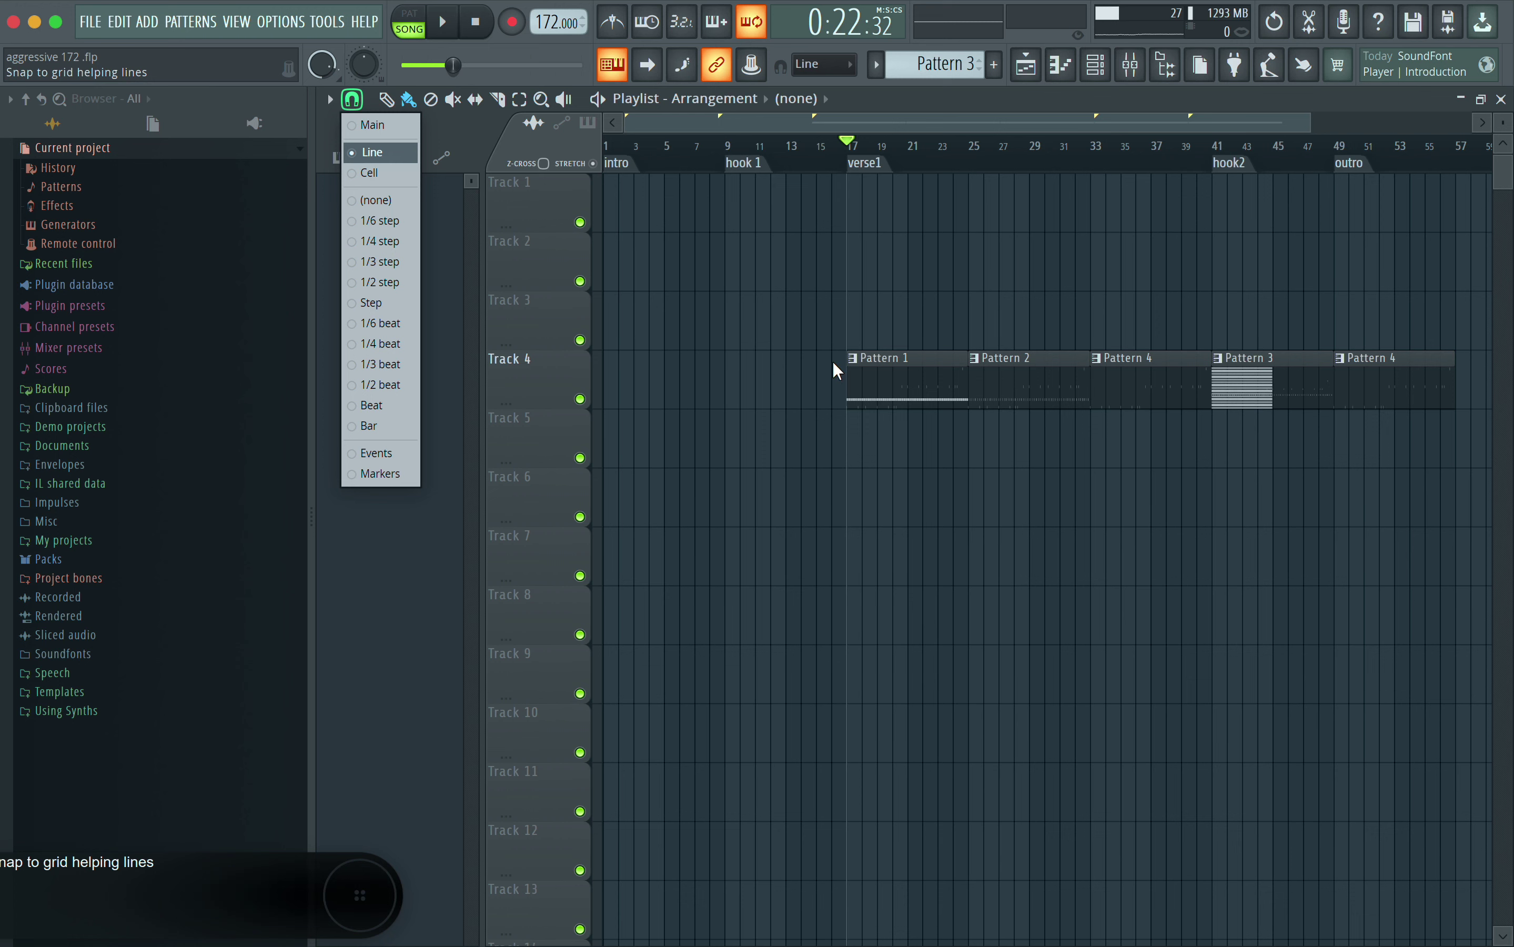
click(443, 309)
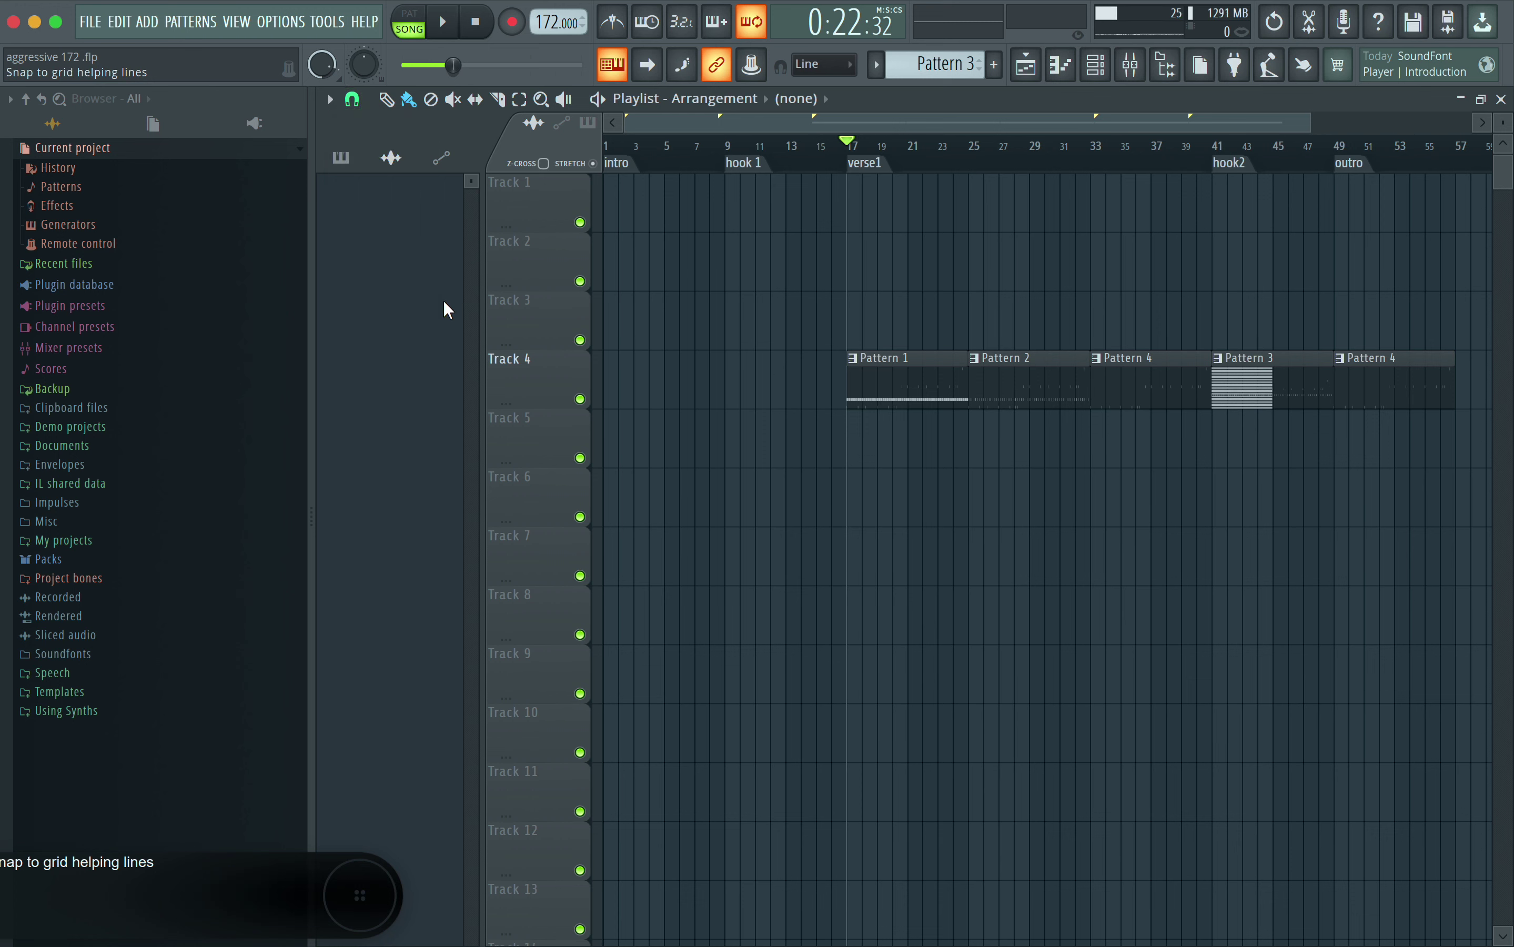
Bring up the mixer and examine the Fruity Parametric EQ 2 settings on Insert 1
click(1039, 70)
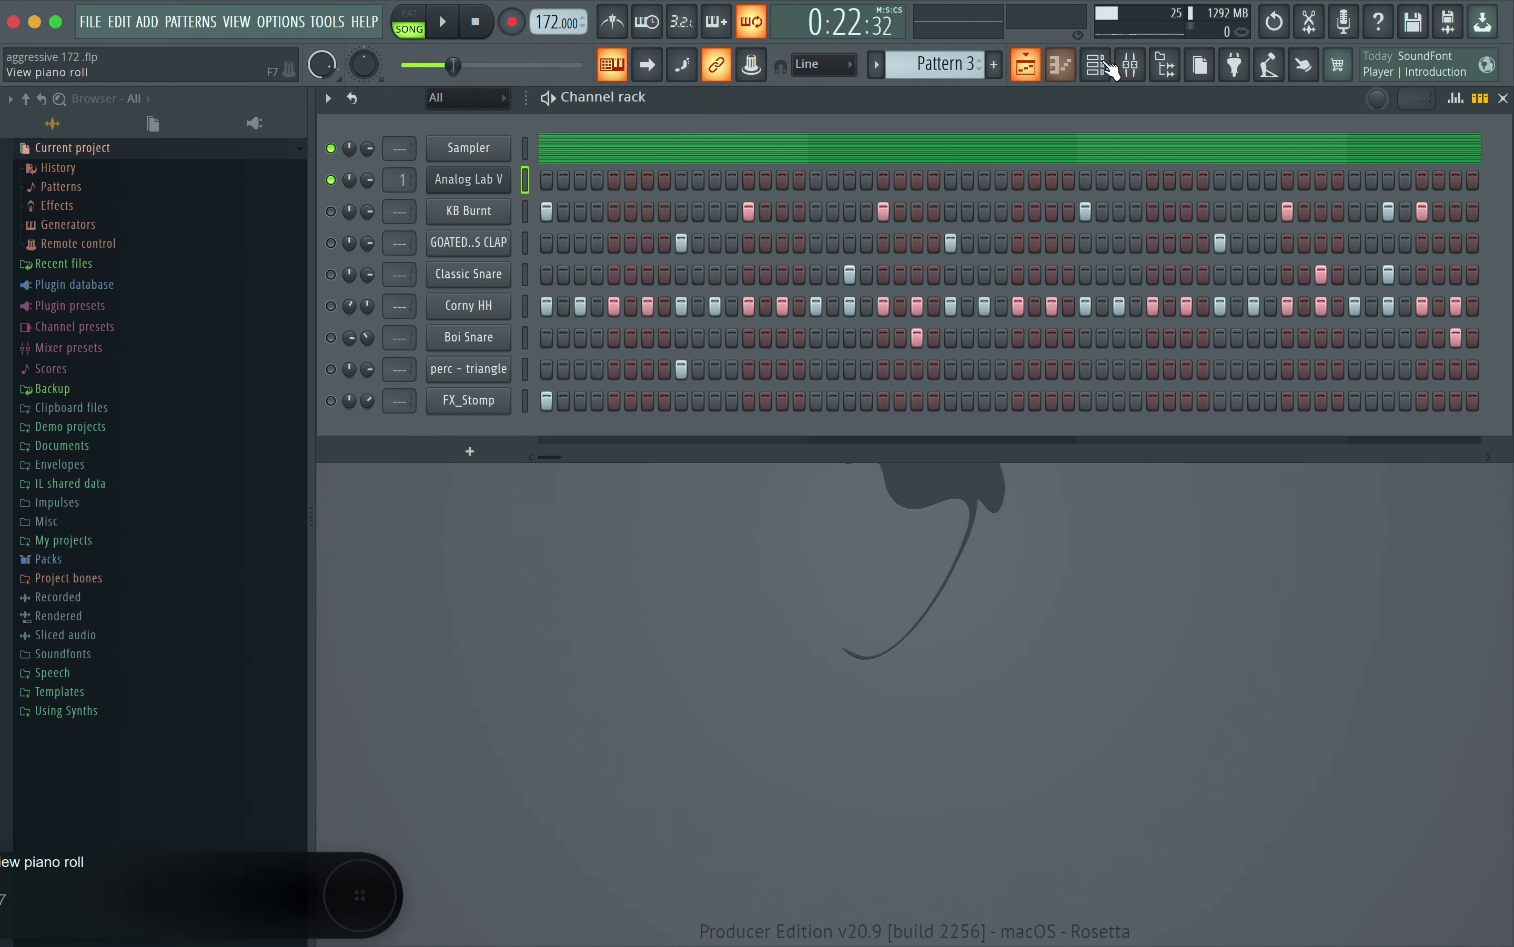
click(1113, 75)
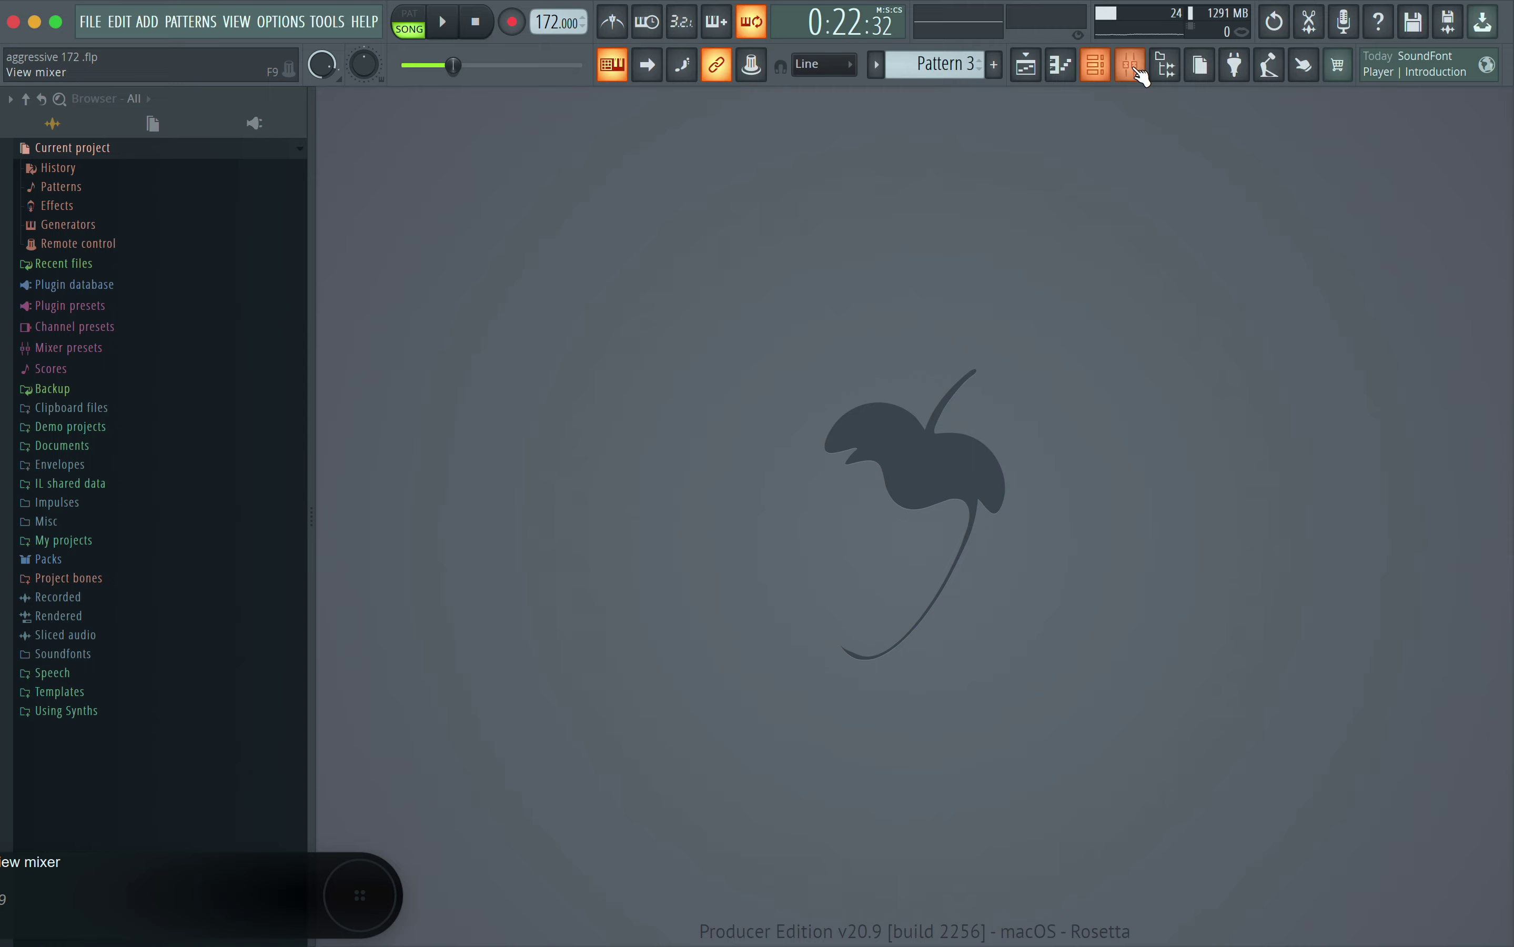
click(1136, 73)
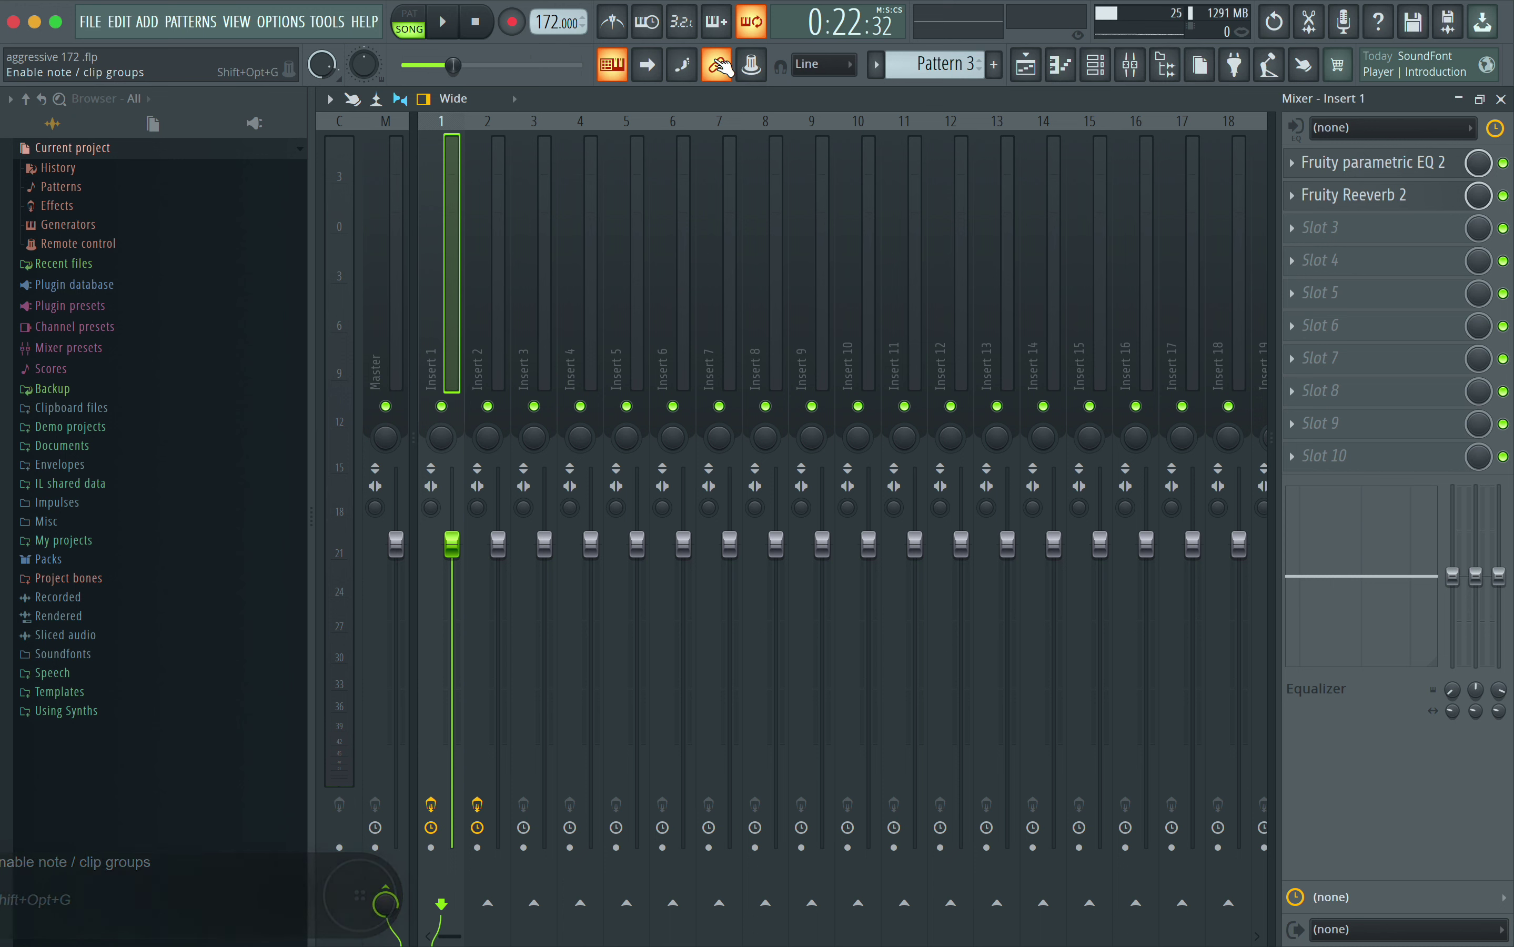
mouse_move(773, 8)
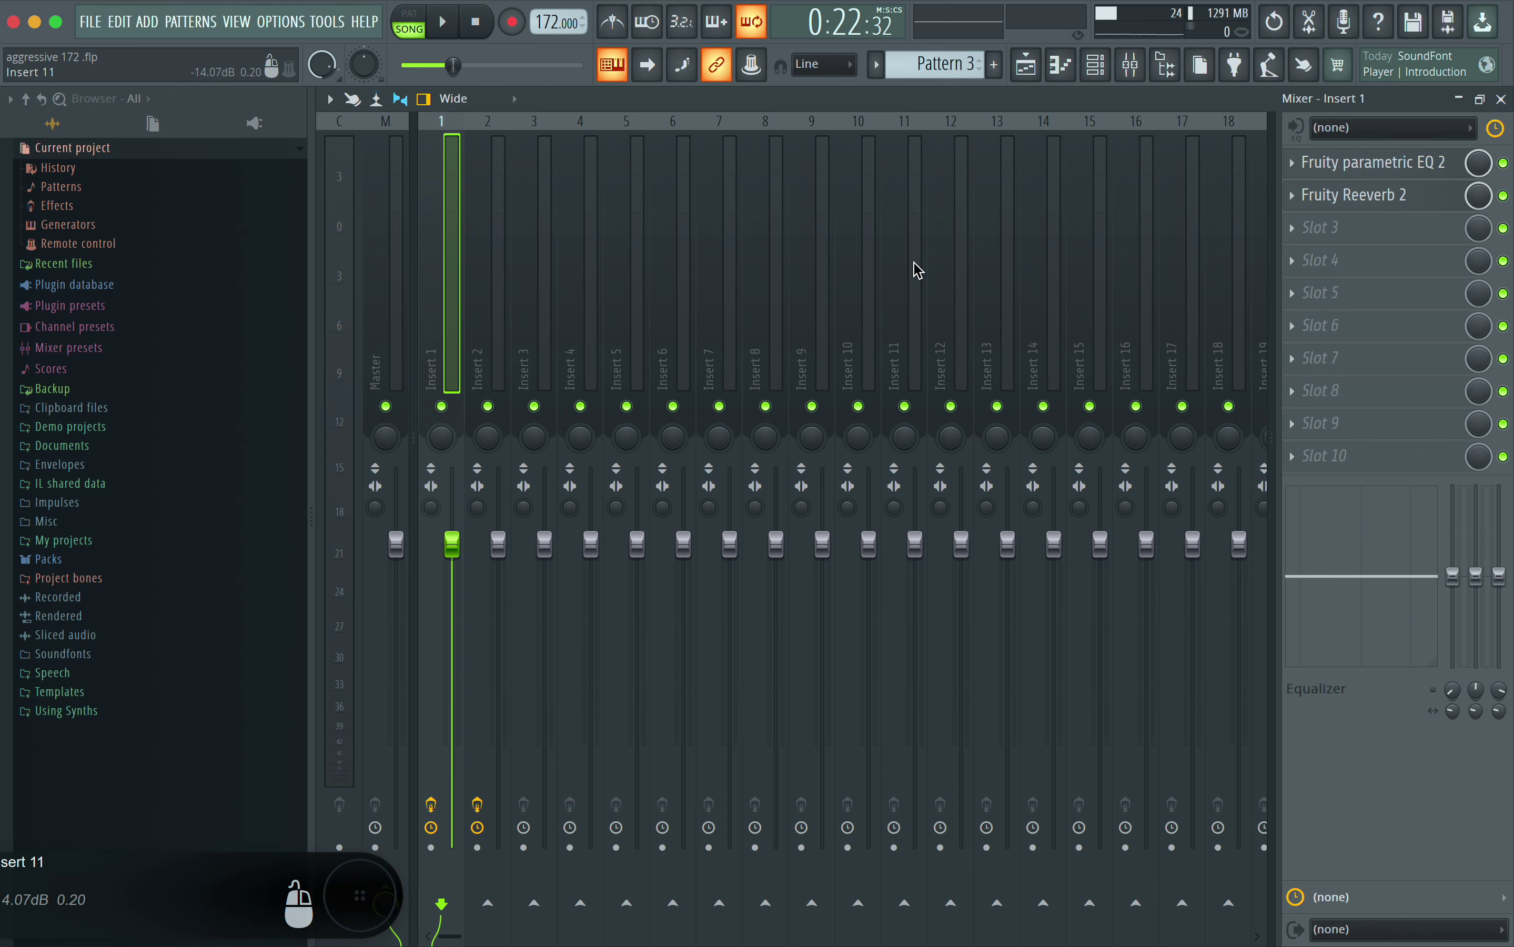
click(1369, 177)
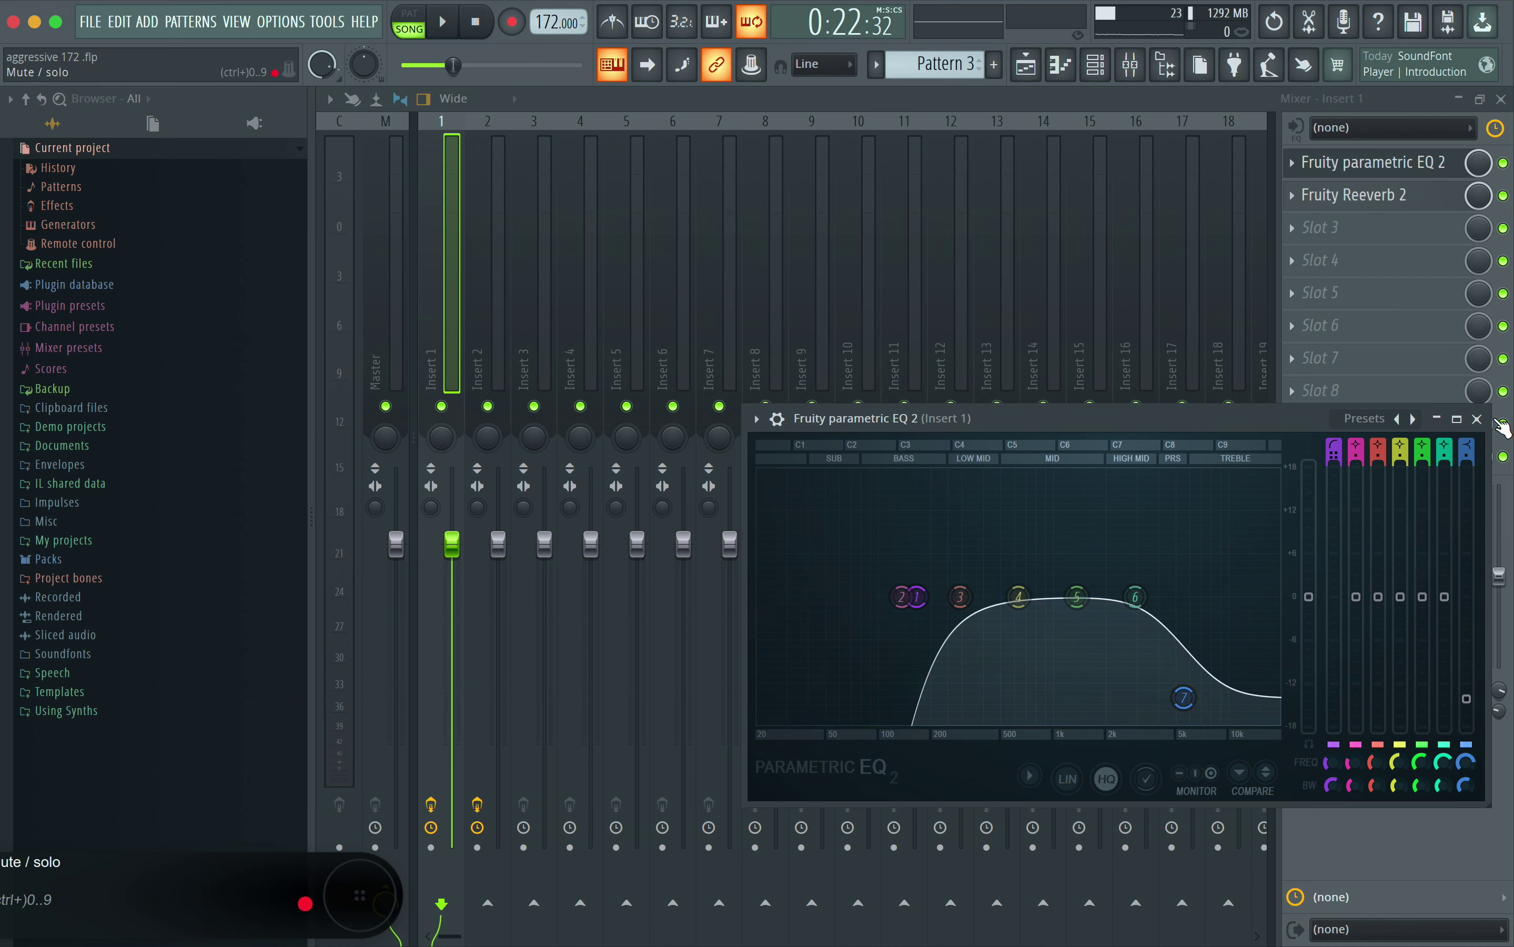
click(1472, 198)
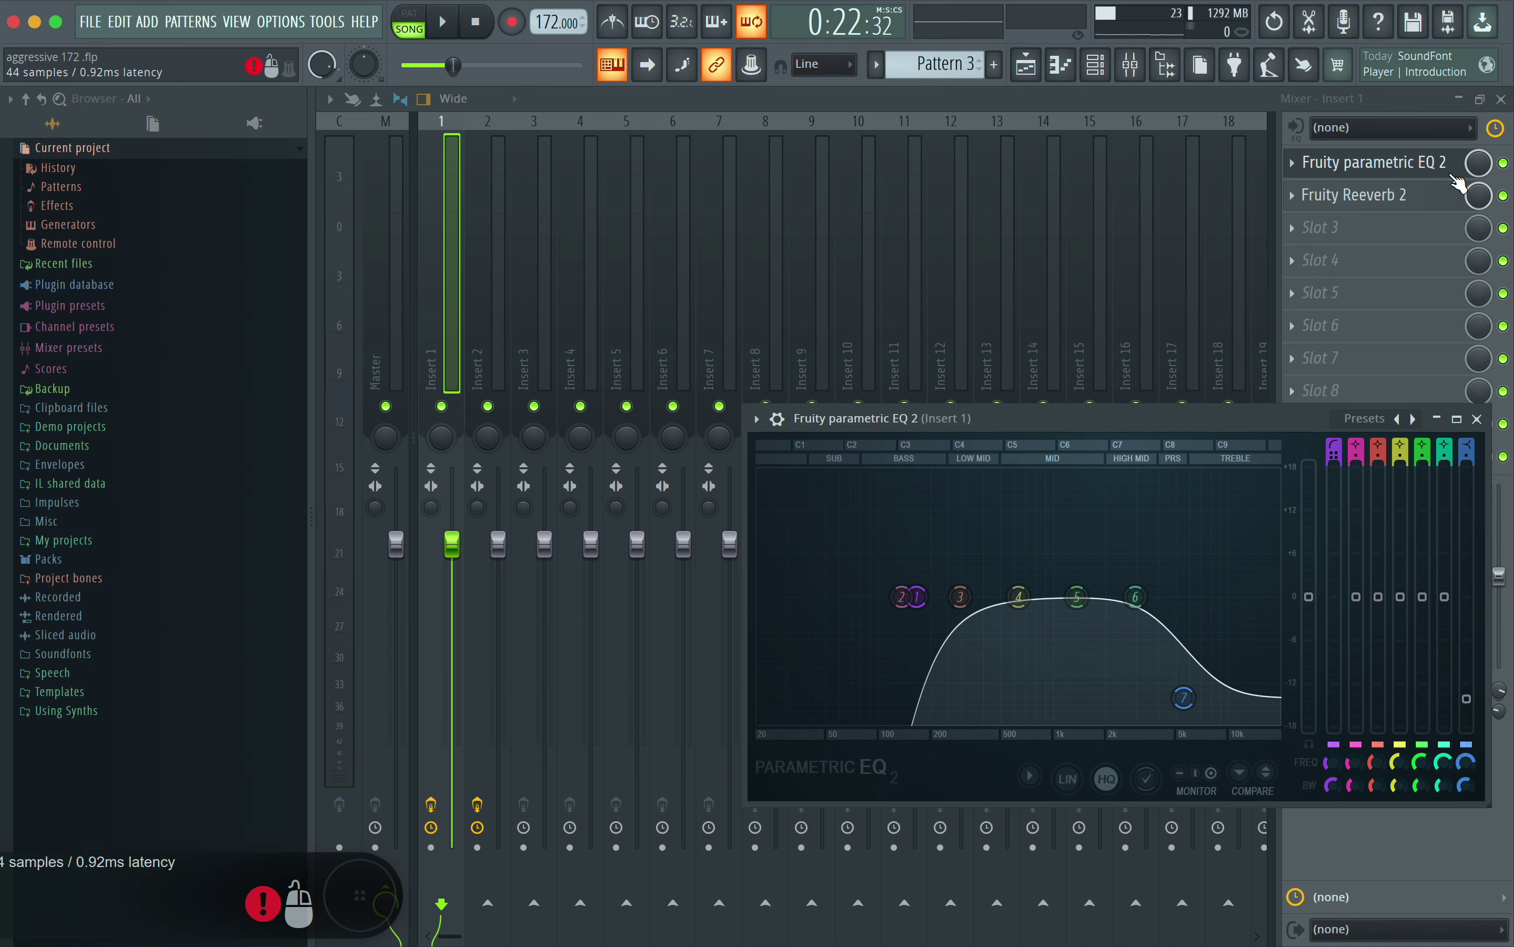
Load Fruity Soft Clipper into the first effect slot of the Master mixer track
click(387, 361)
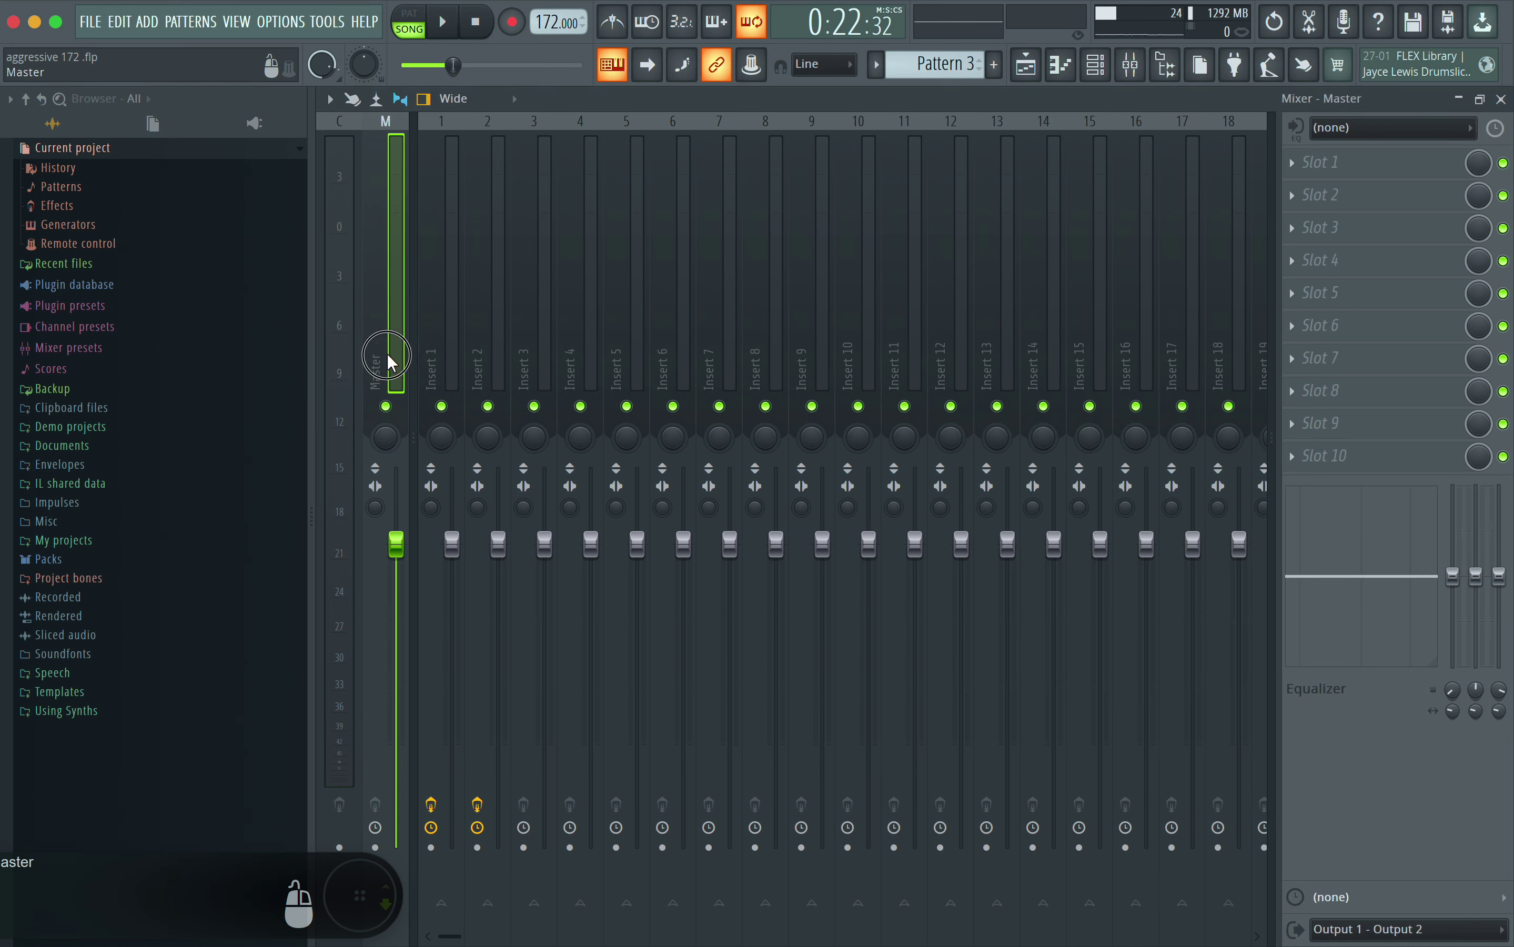
click(1313, 160)
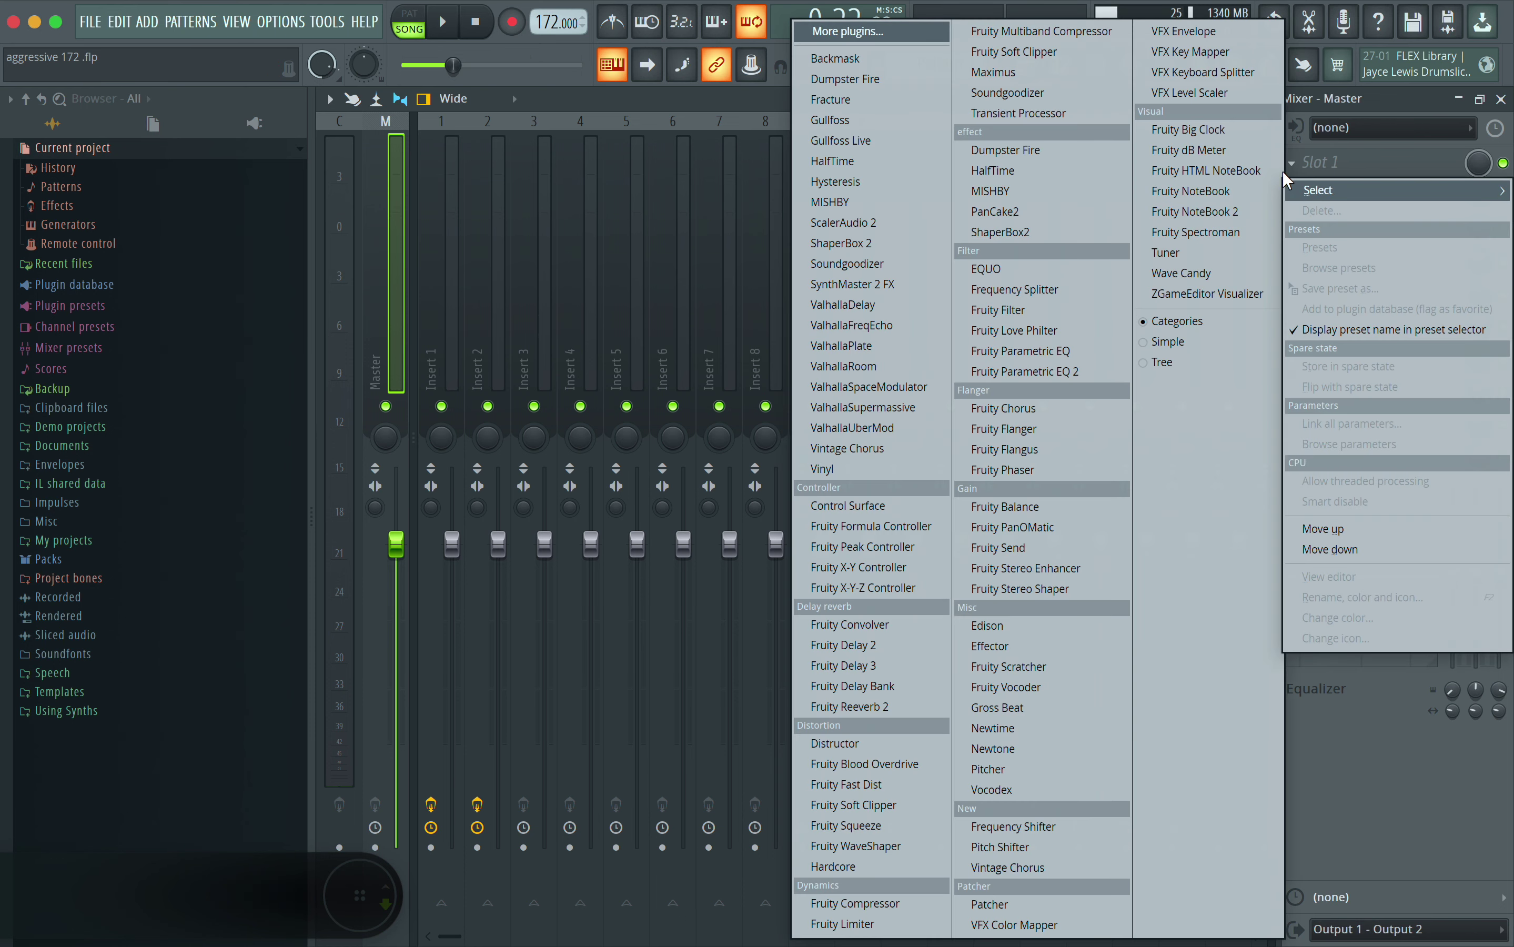
click(862, 808)
click(1315, 453)
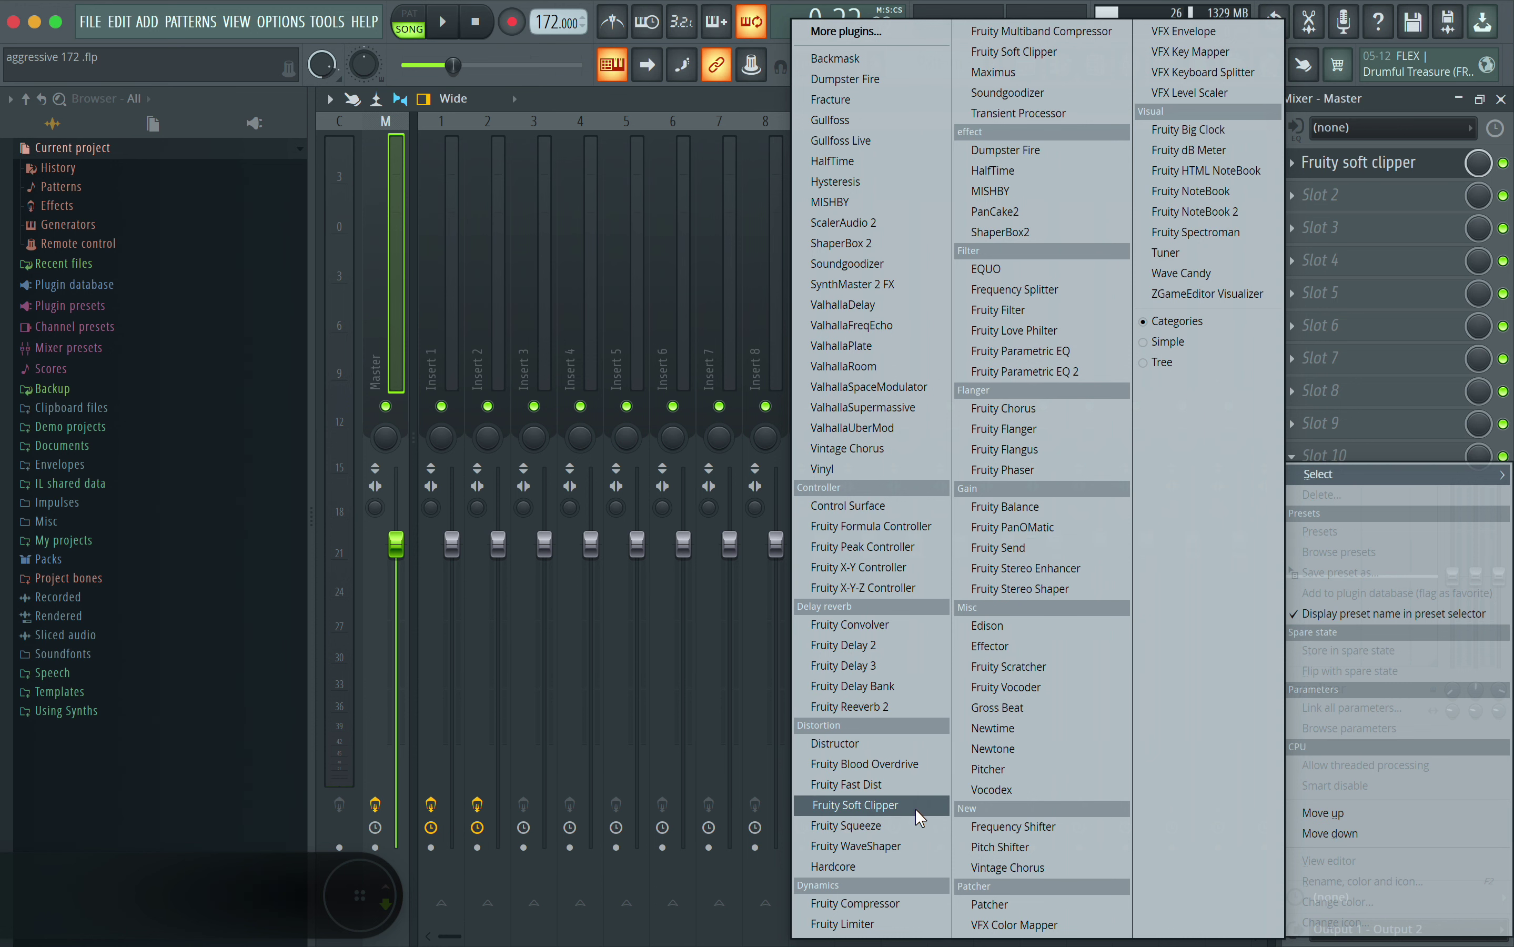
click(625, 90)
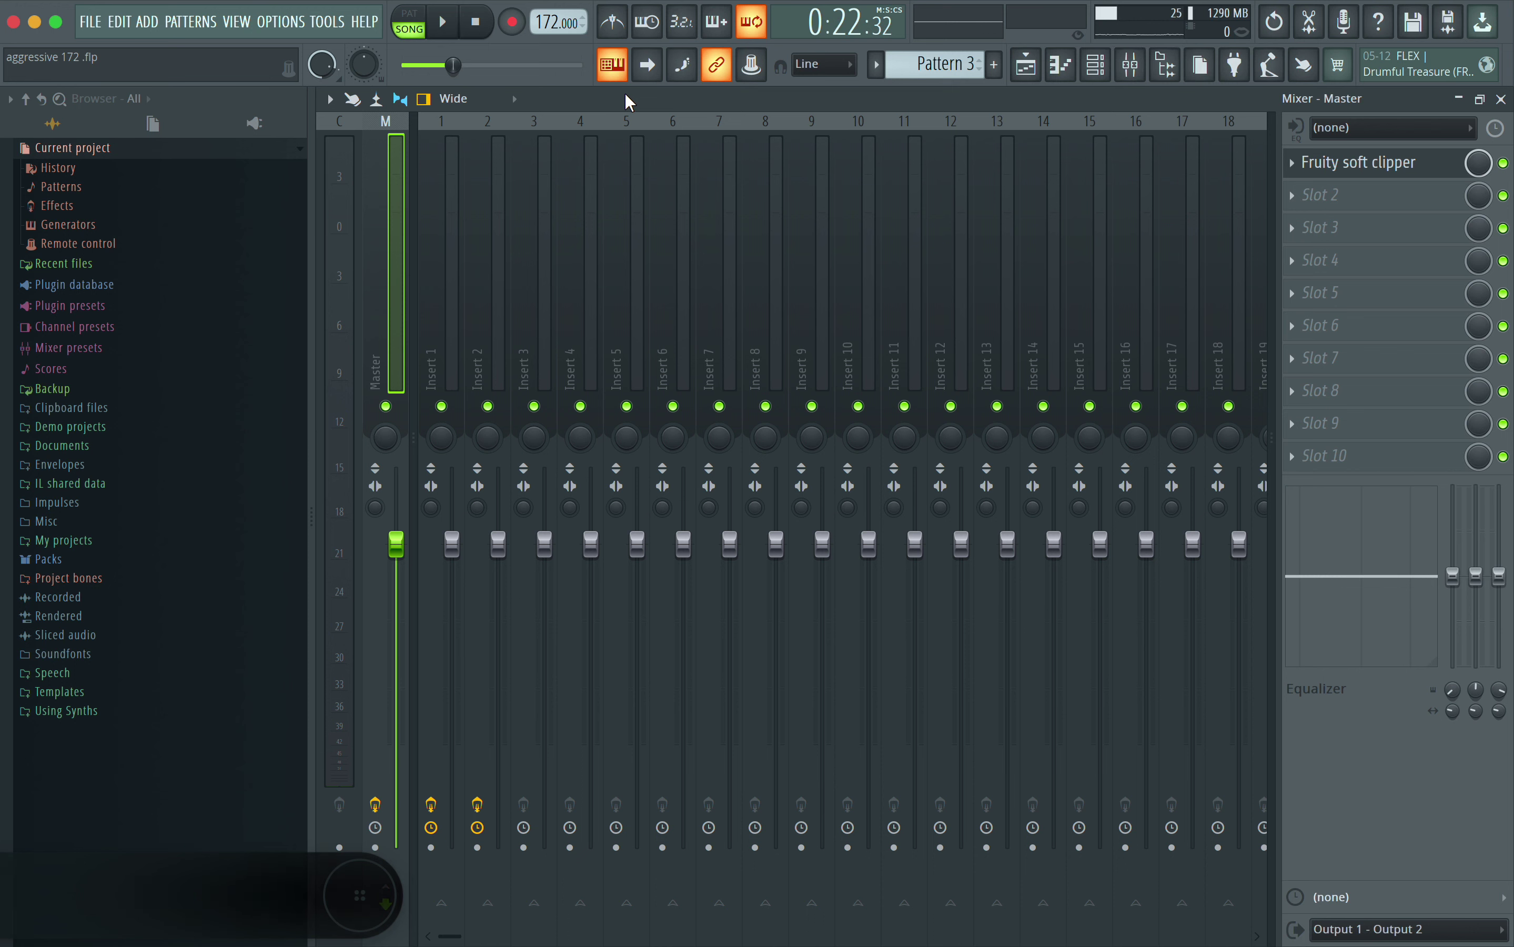
Rename mixer track Insert 1 to "melody"
click(432, 151)
click(490, 155)
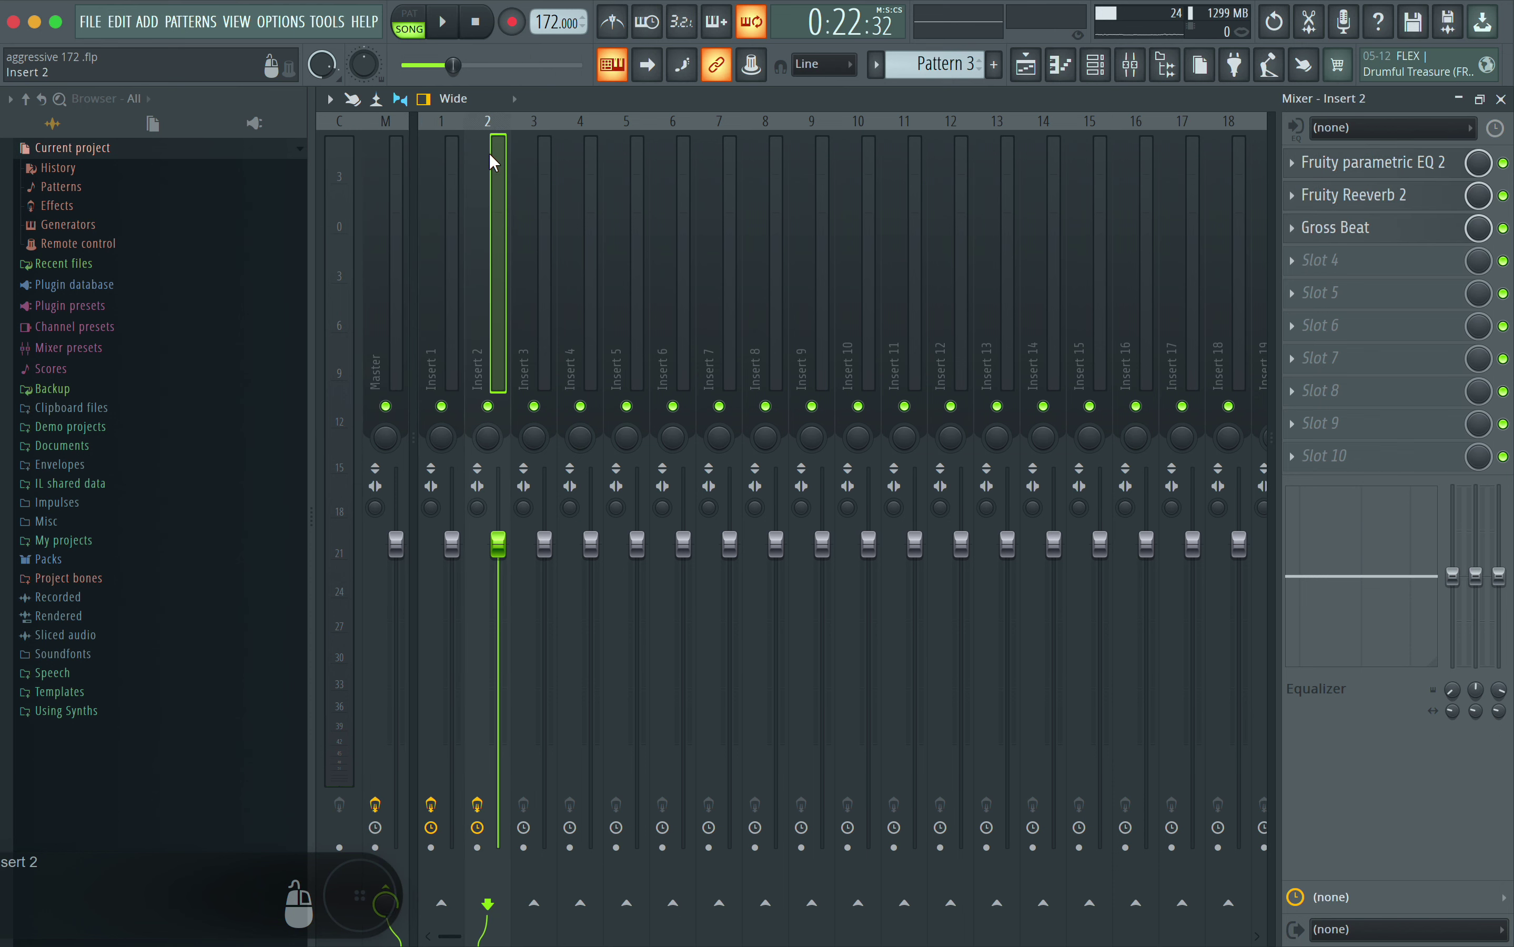
click(550, 149)
click(448, 170)
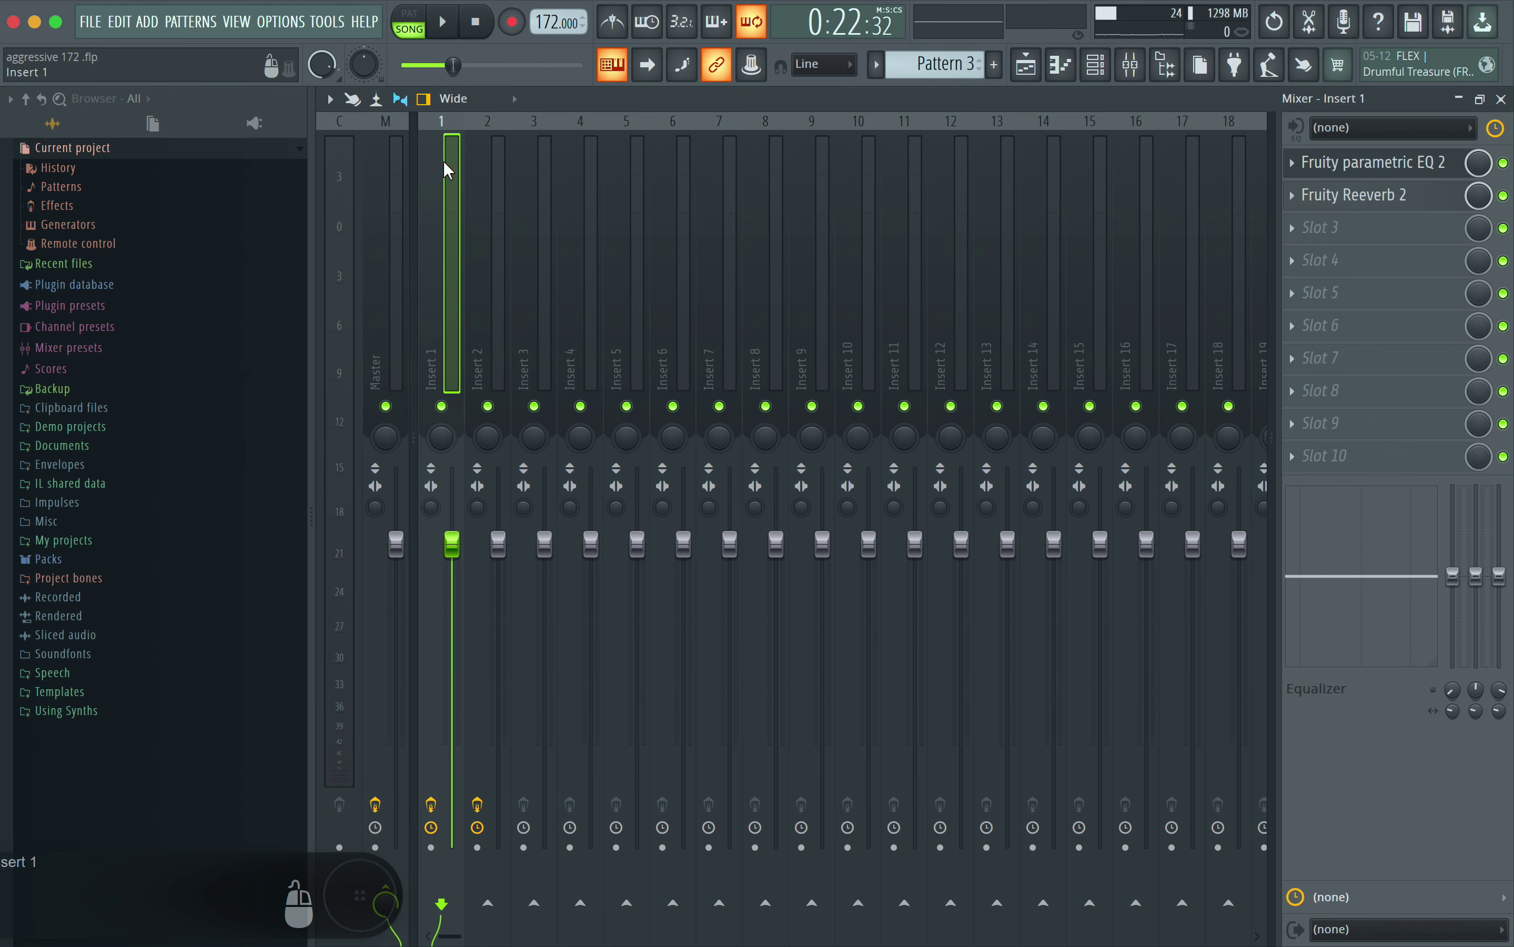
right_click(433, 347)
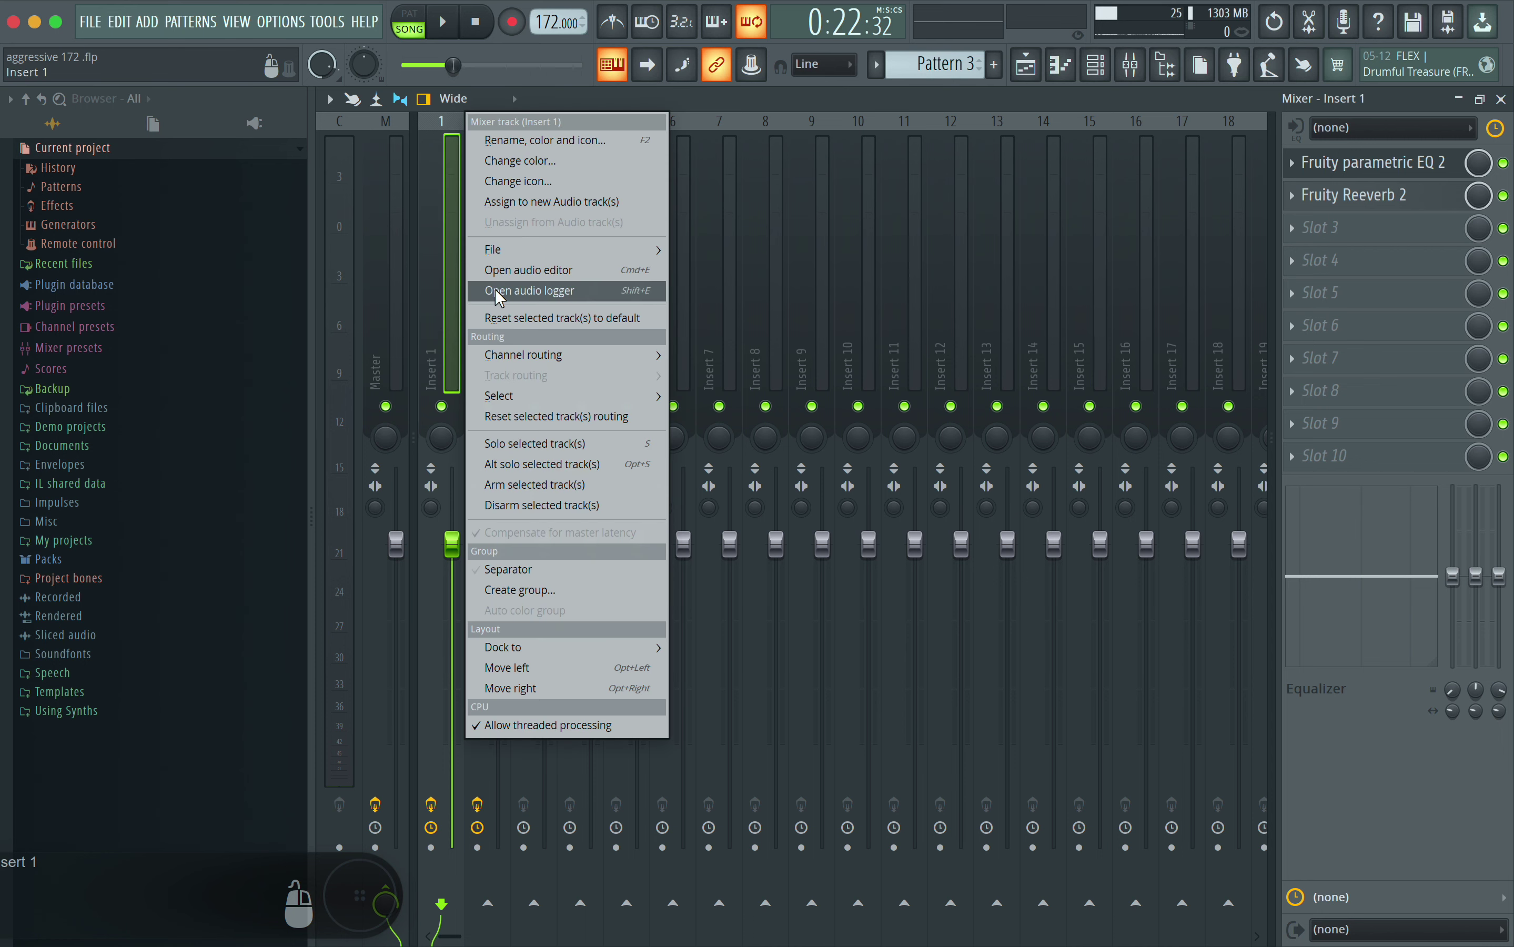
click(524, 141)
text(melody)
key(Return)
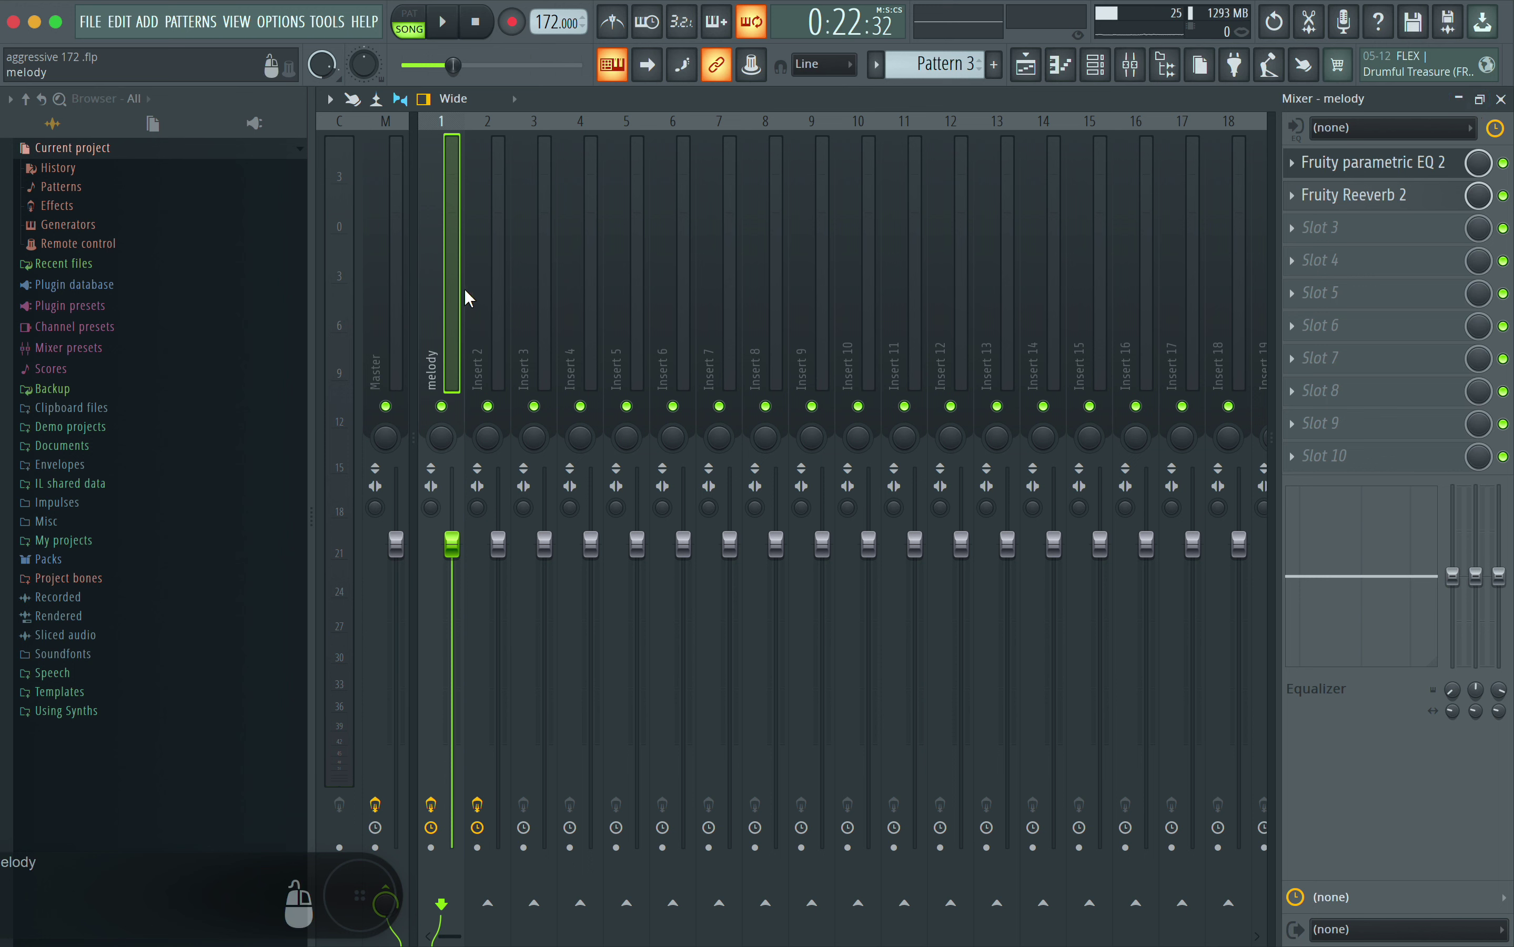
Create an automation clip for the Master track's volume fader
click(388, 422)
click(392, 434)
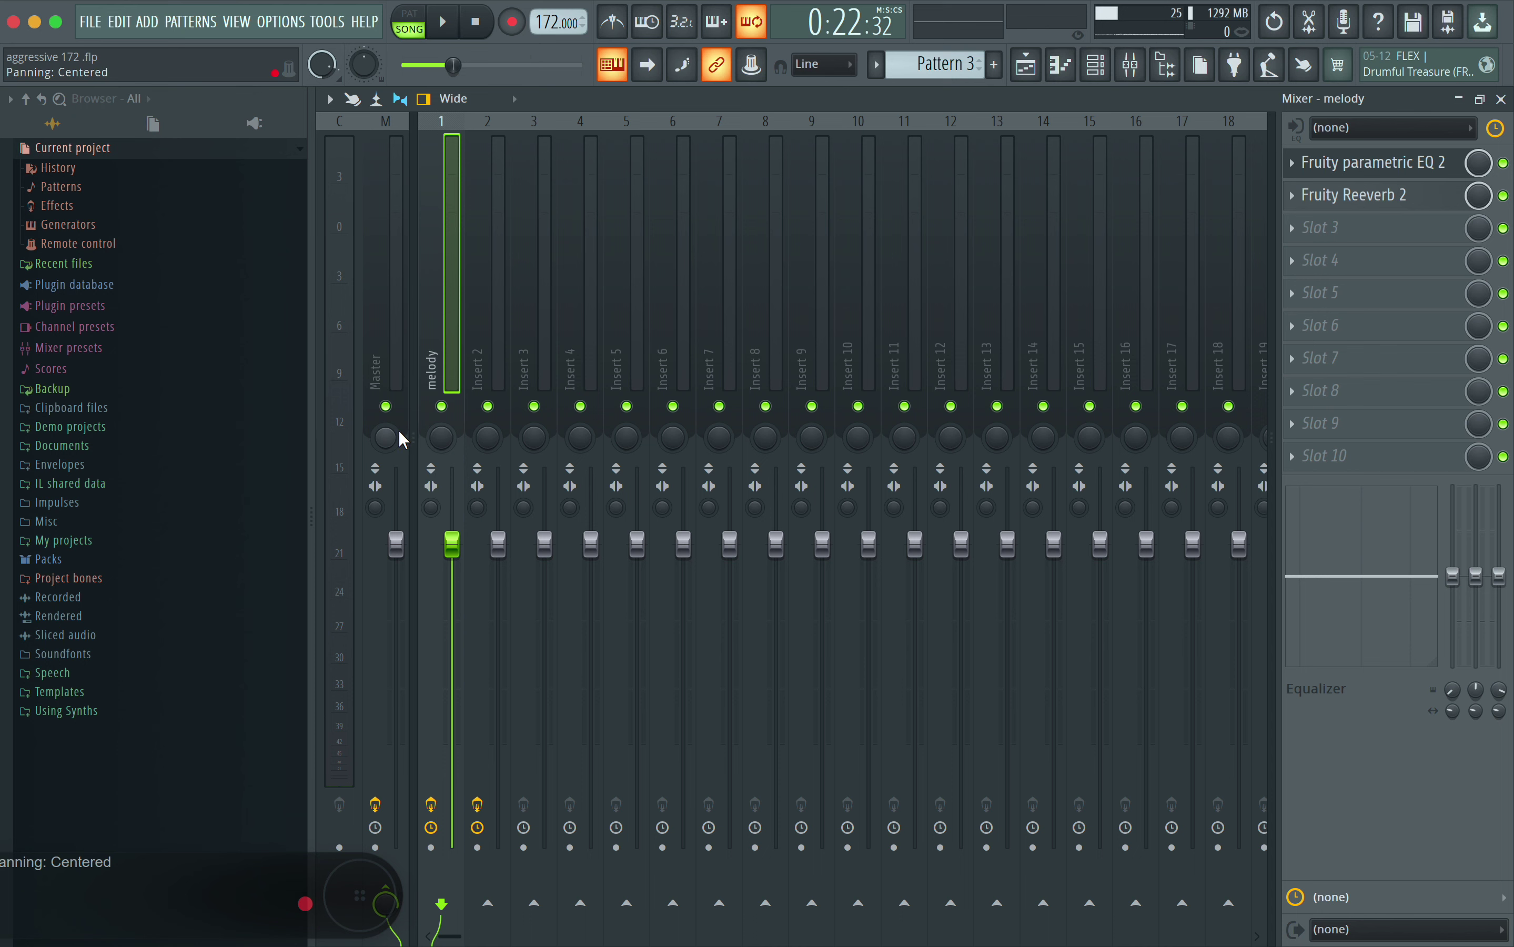
click(396, 539)
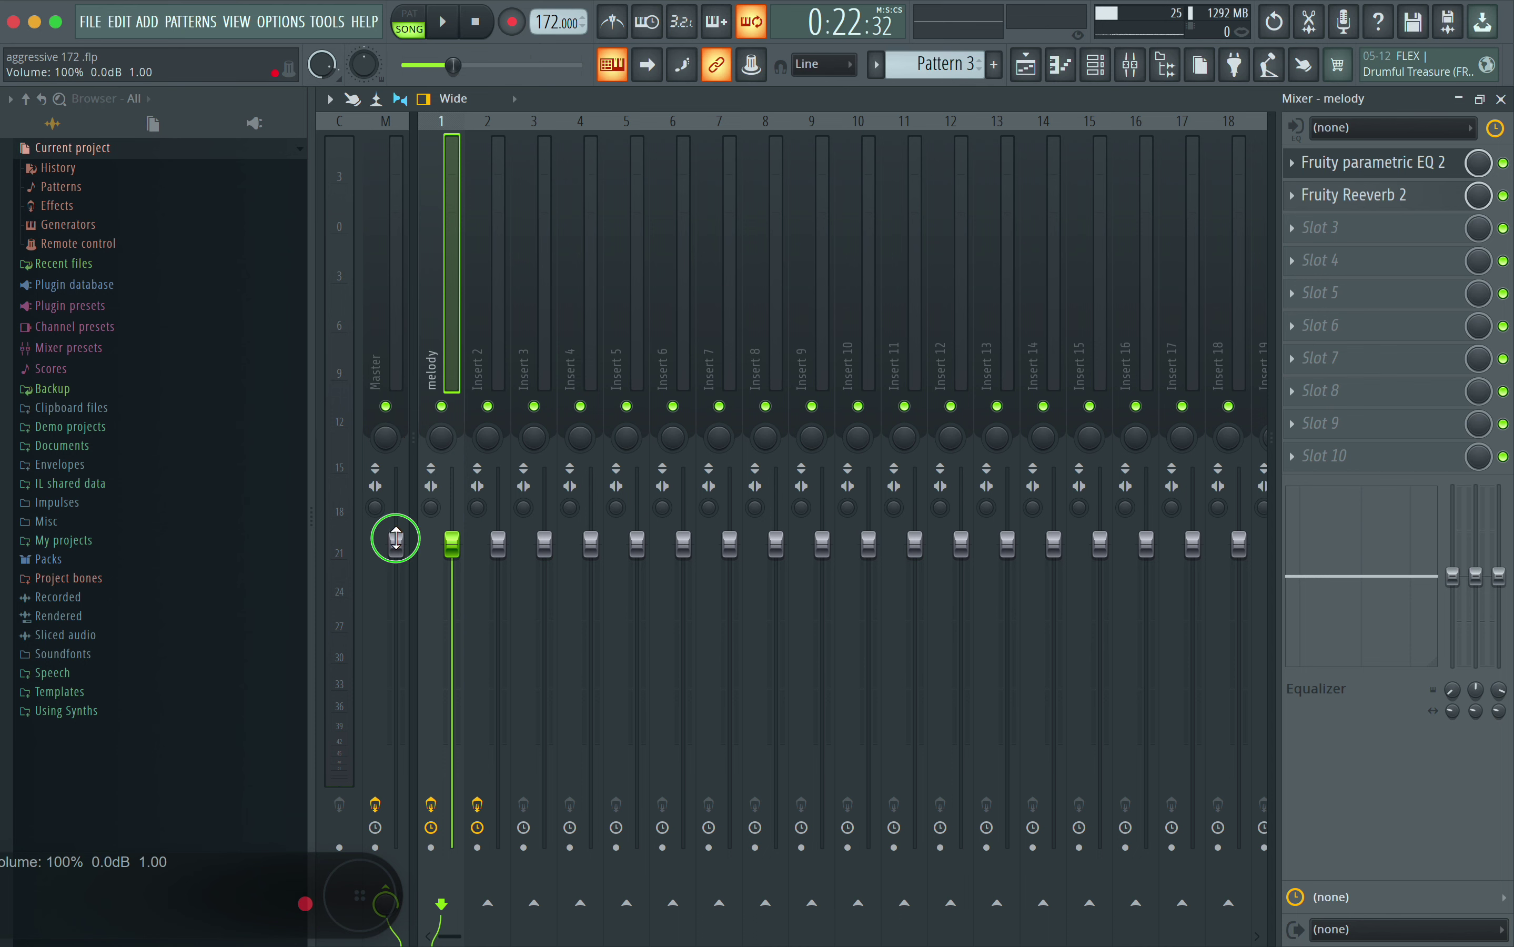
right_click(396, 538)
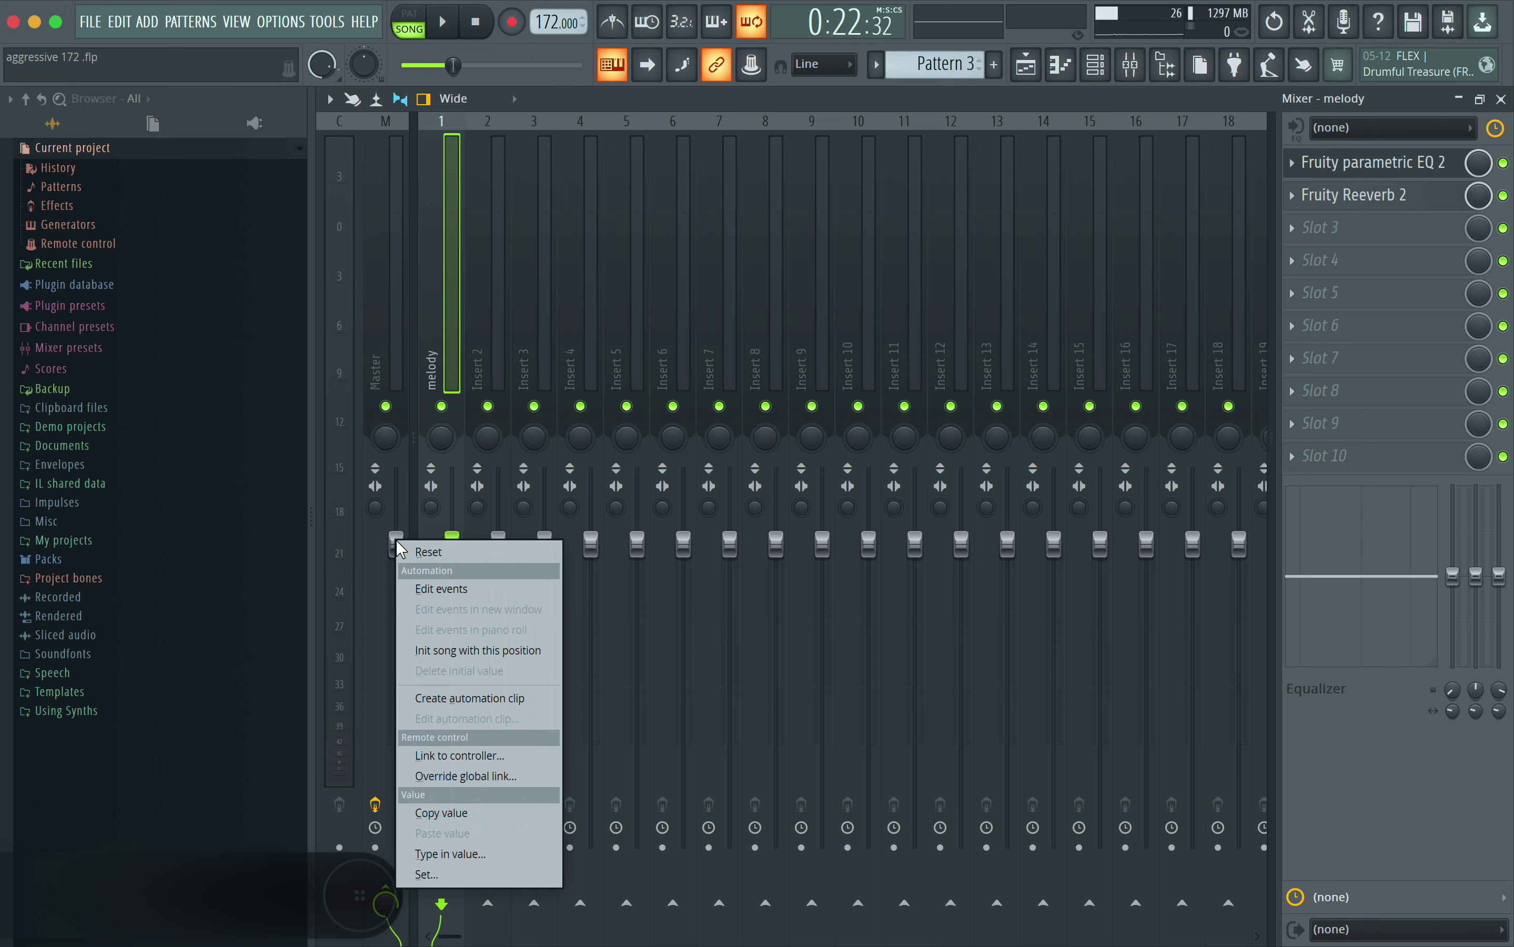
click(479, 700)
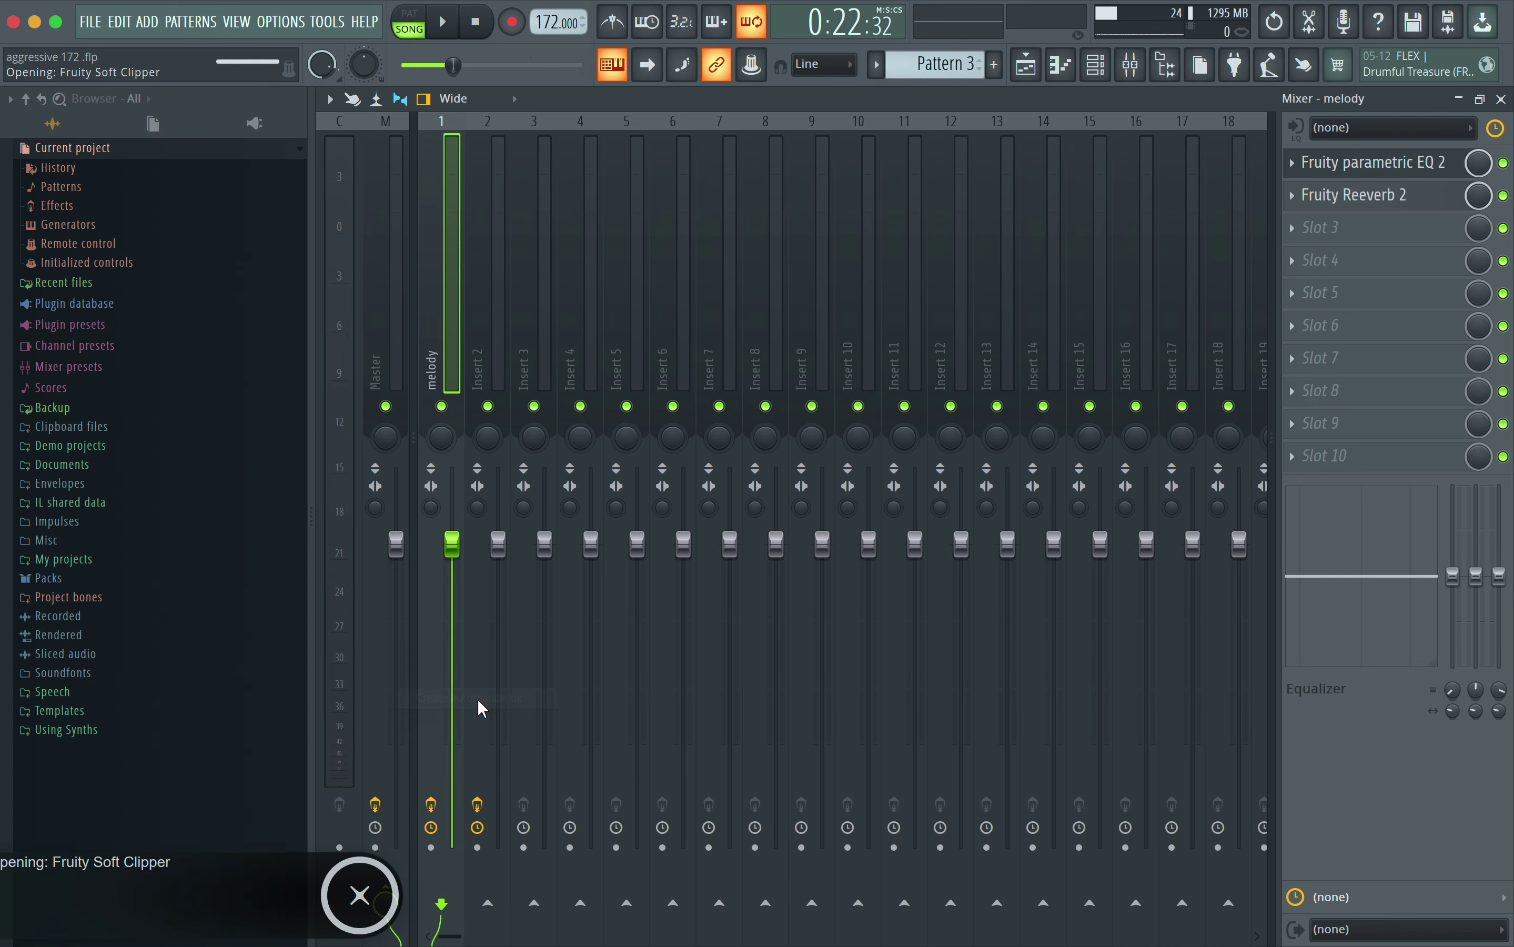
Move the Master - Volume automation clip to playlist Track 6 and fade it down to zero from bar 53 to its end at bar 57
click(1027, 65)
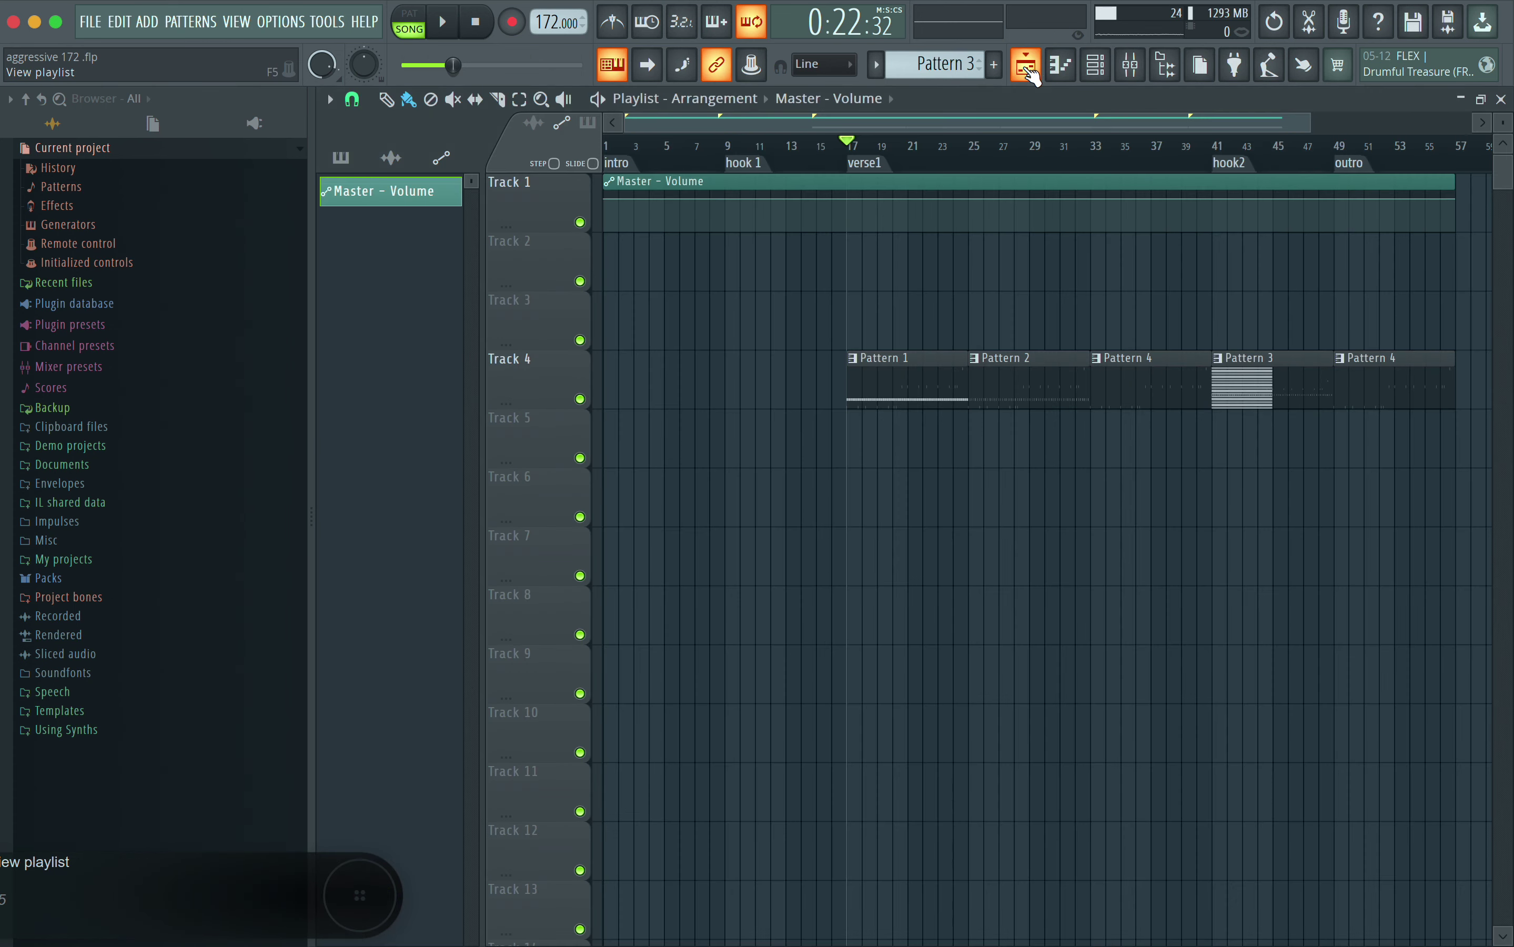
drag(728, 185, 703, 497)
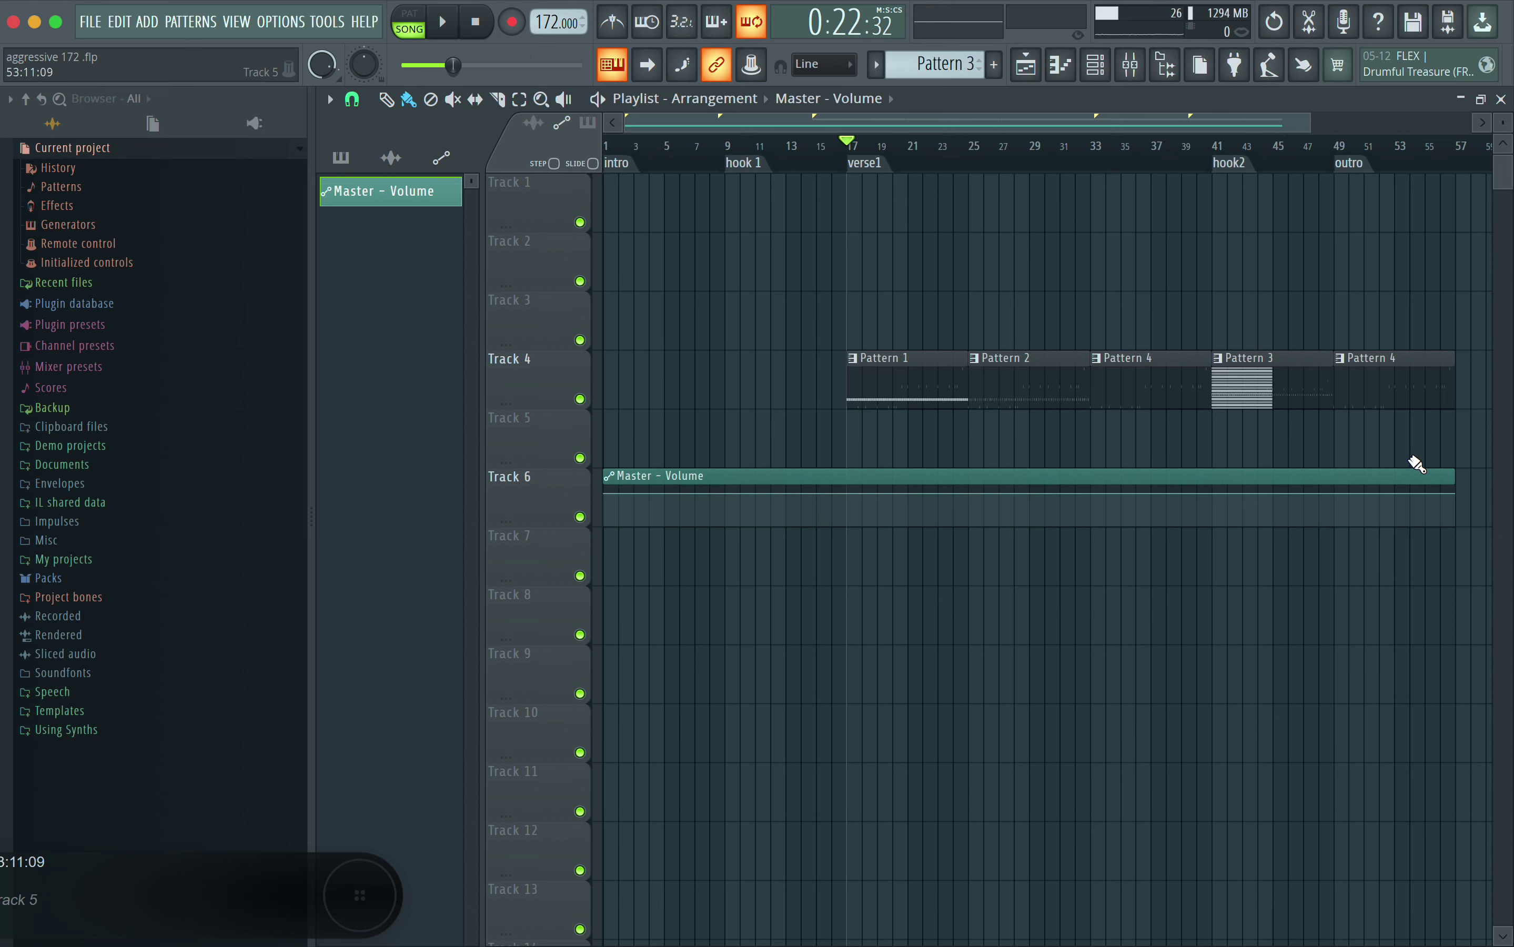
right_click(1396, 494)
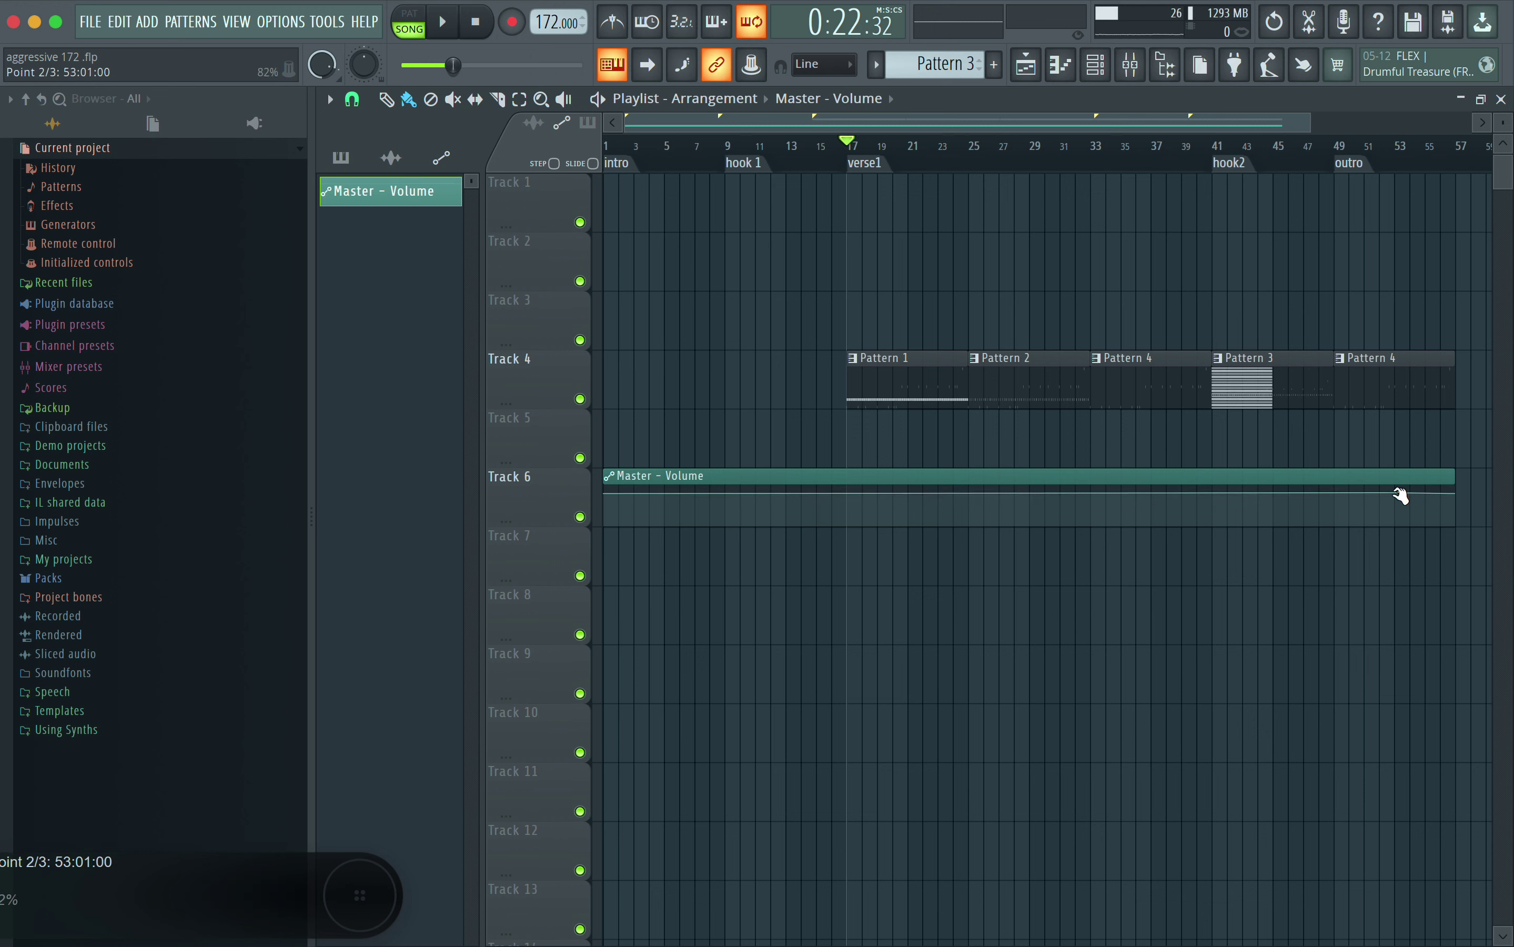
drag(1456, 493, 1454, 531)
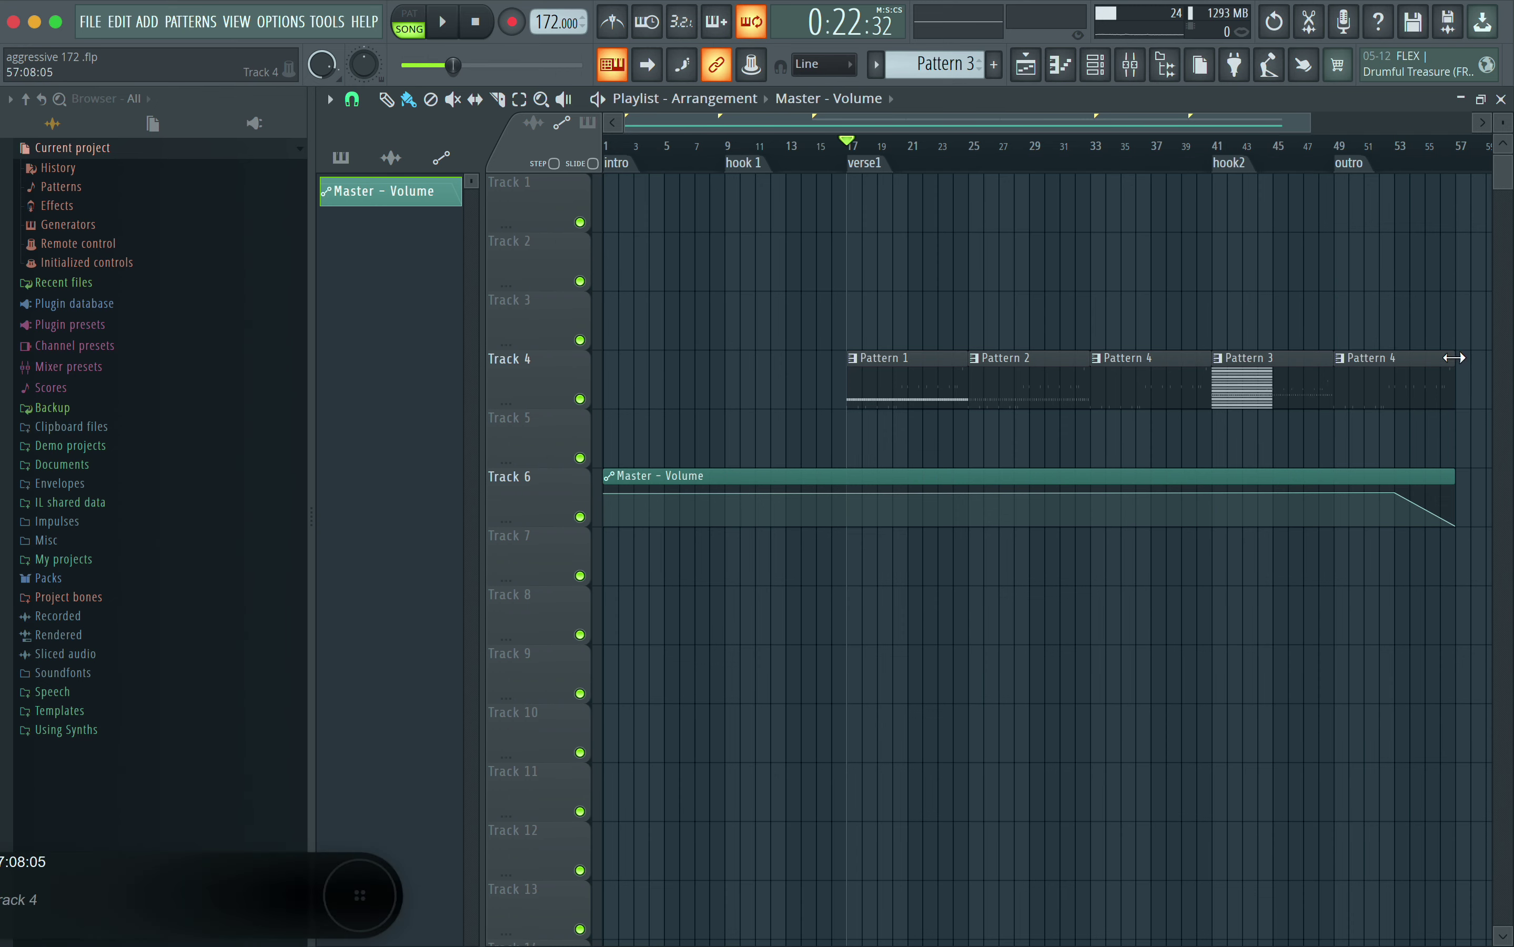
Look over the piano roll and channel rack of Pattern 3, and return to the playlist
click(1026, 65)
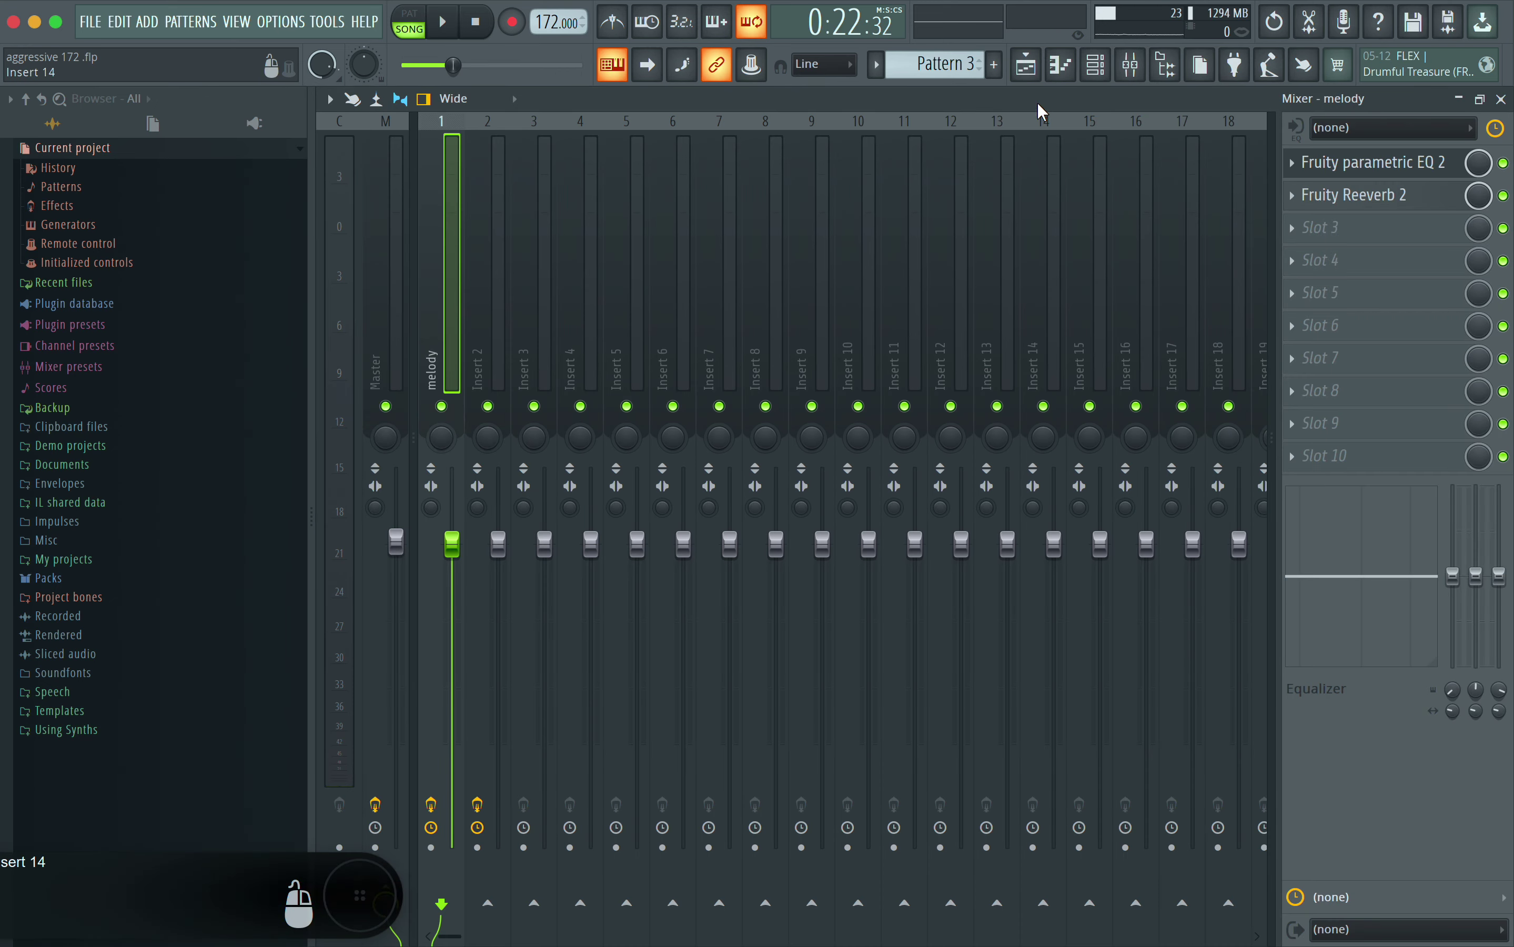
click(1061, 64)
click(1104, 68)
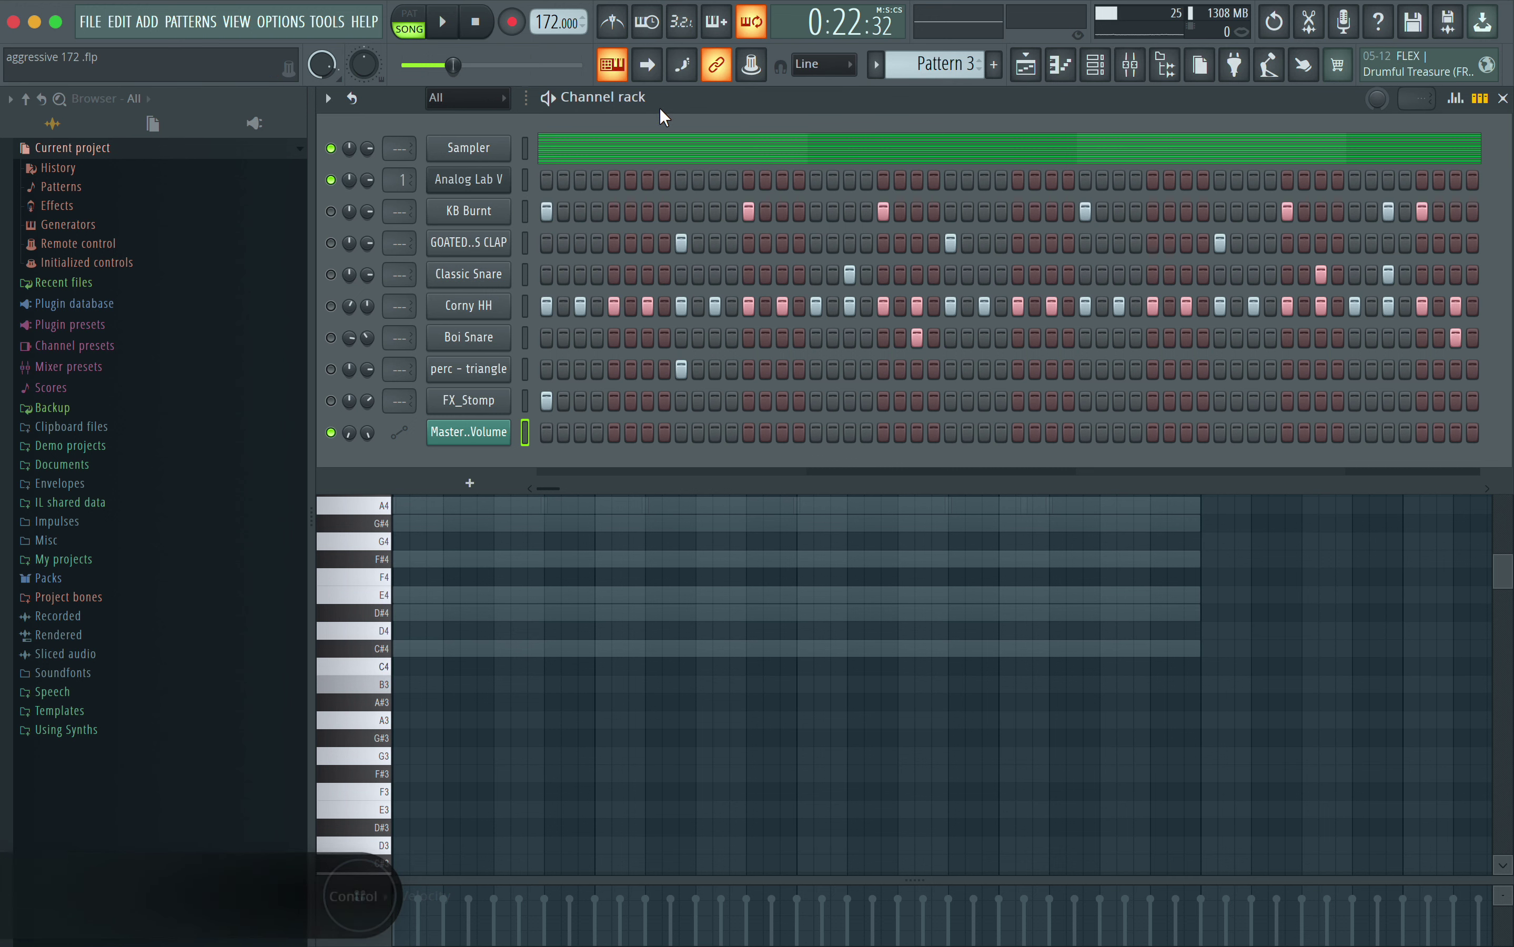
click(1068, 75)
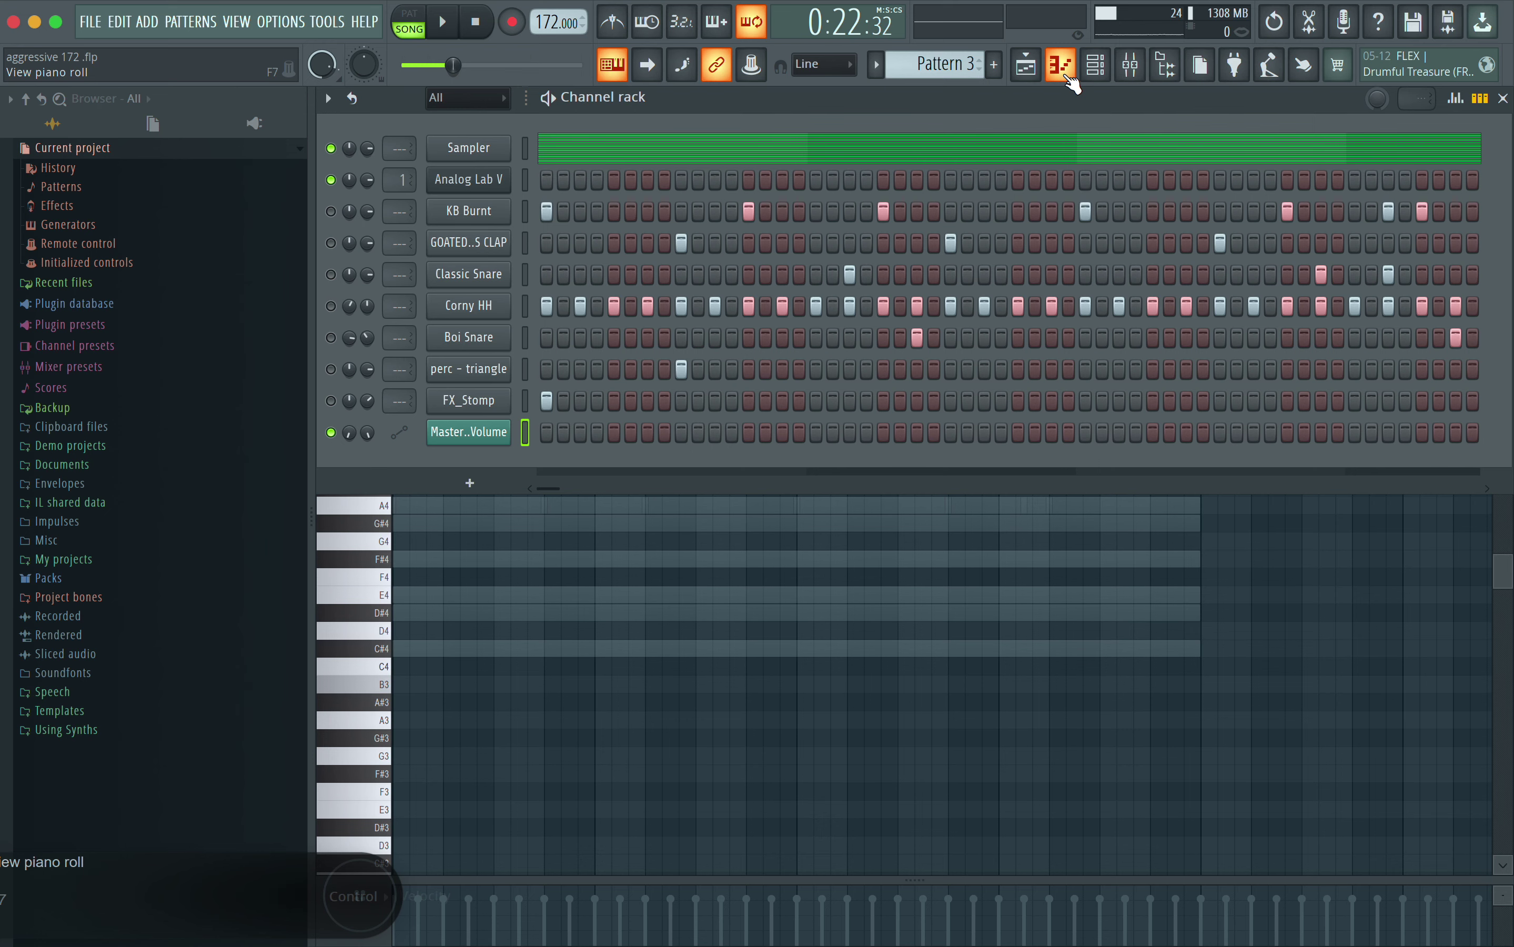
click(1096, 74)
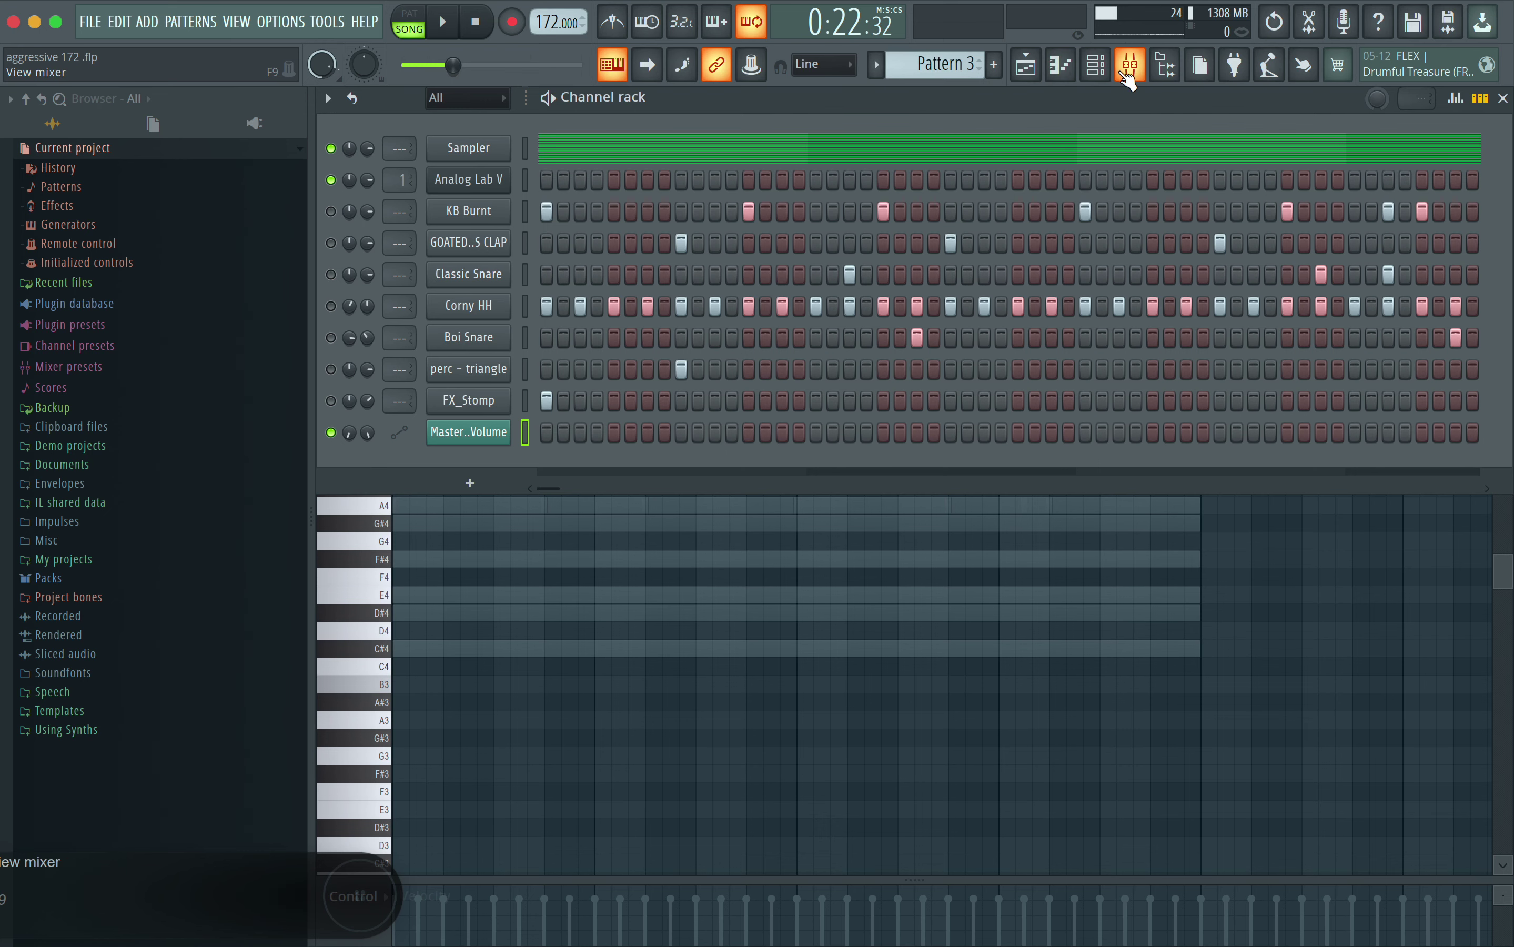
click(1027, 63)
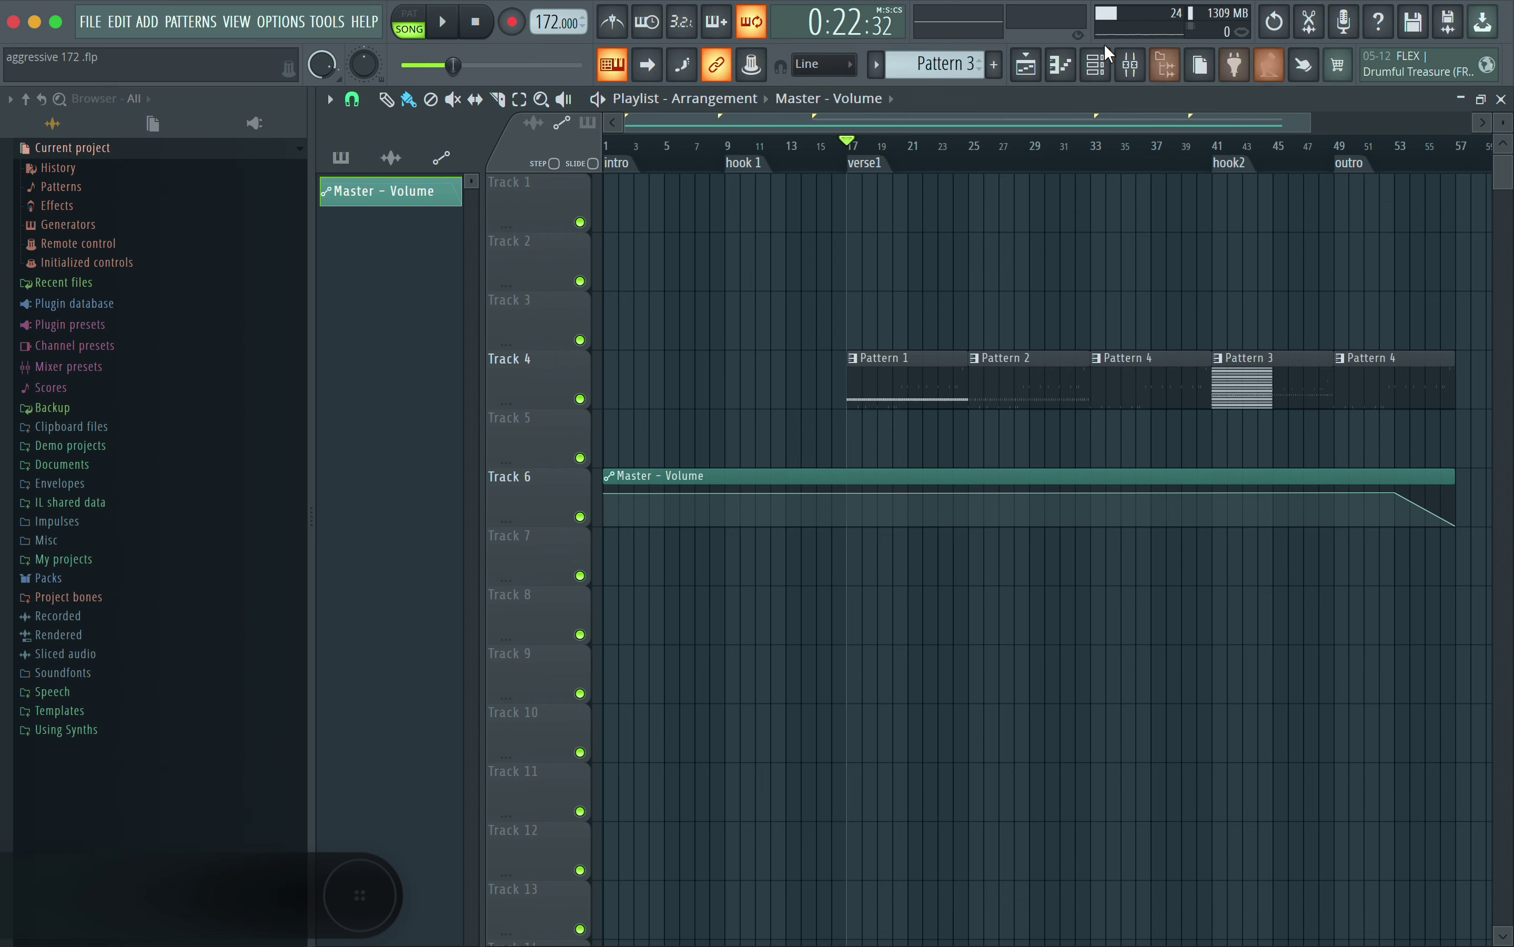
Disable Fruity Reeverb 2 on the melody mixer track and select the Master track
click(1130, 64)
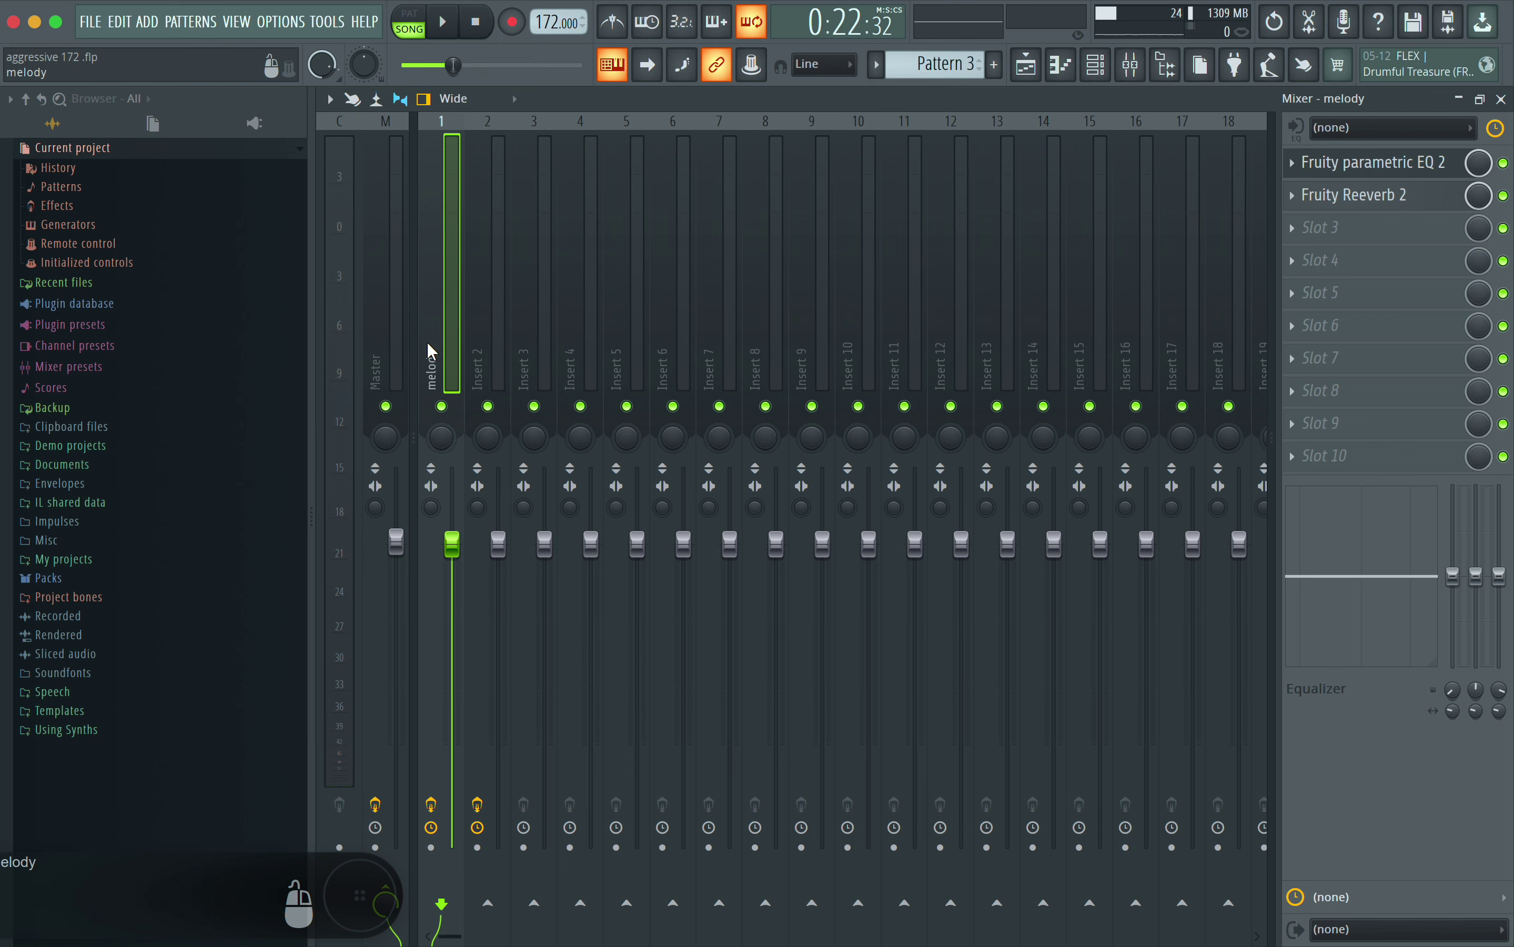
key(F1)
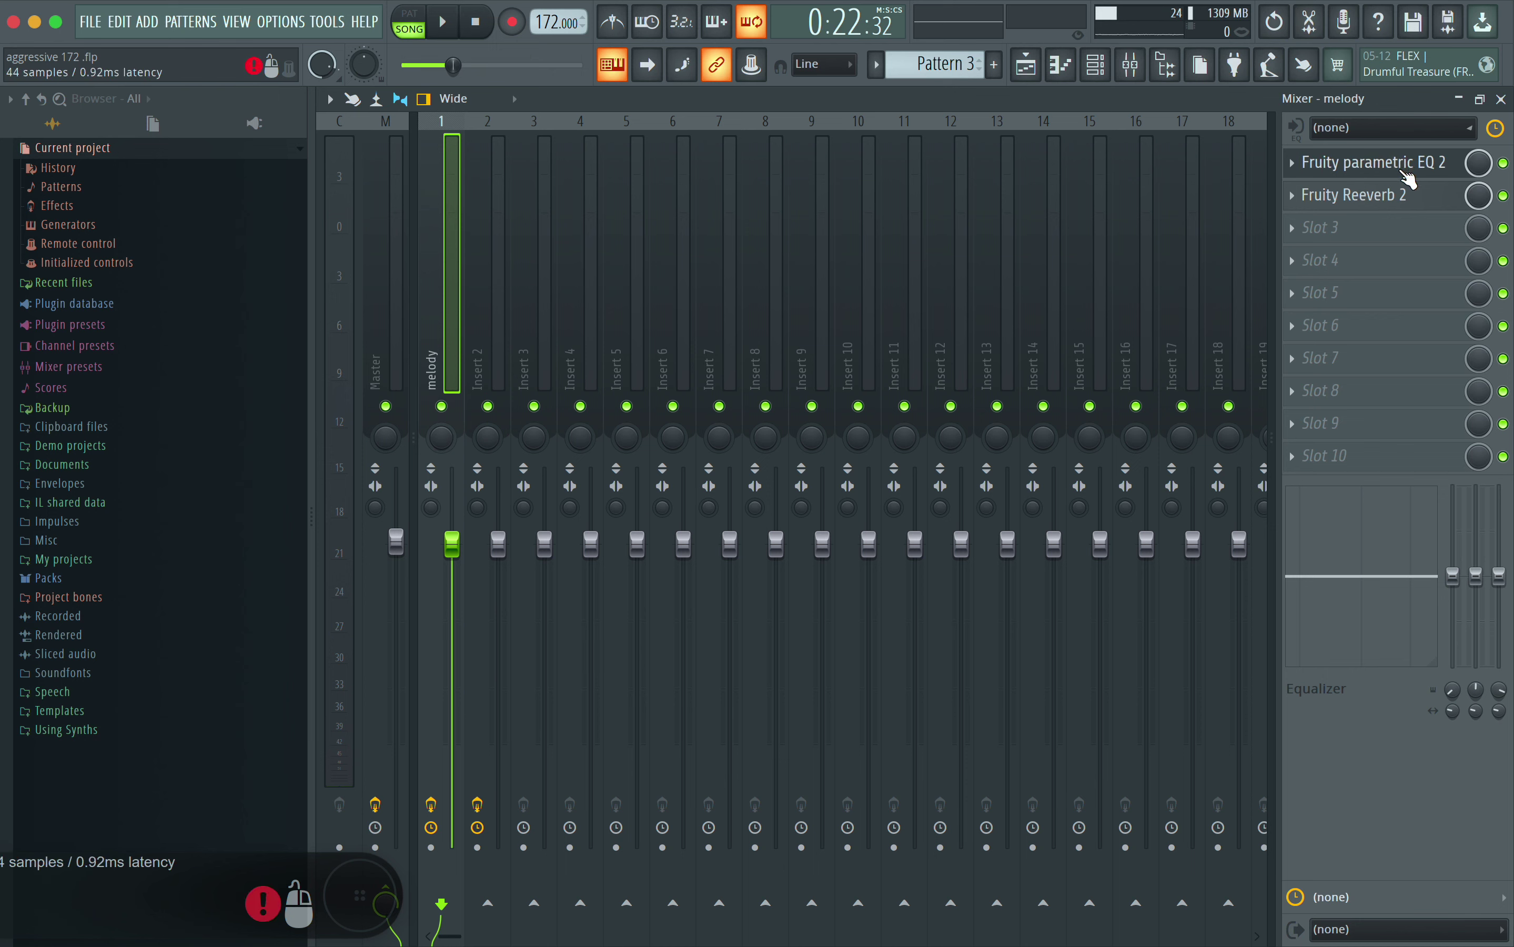
mouse_move(1511, 203)
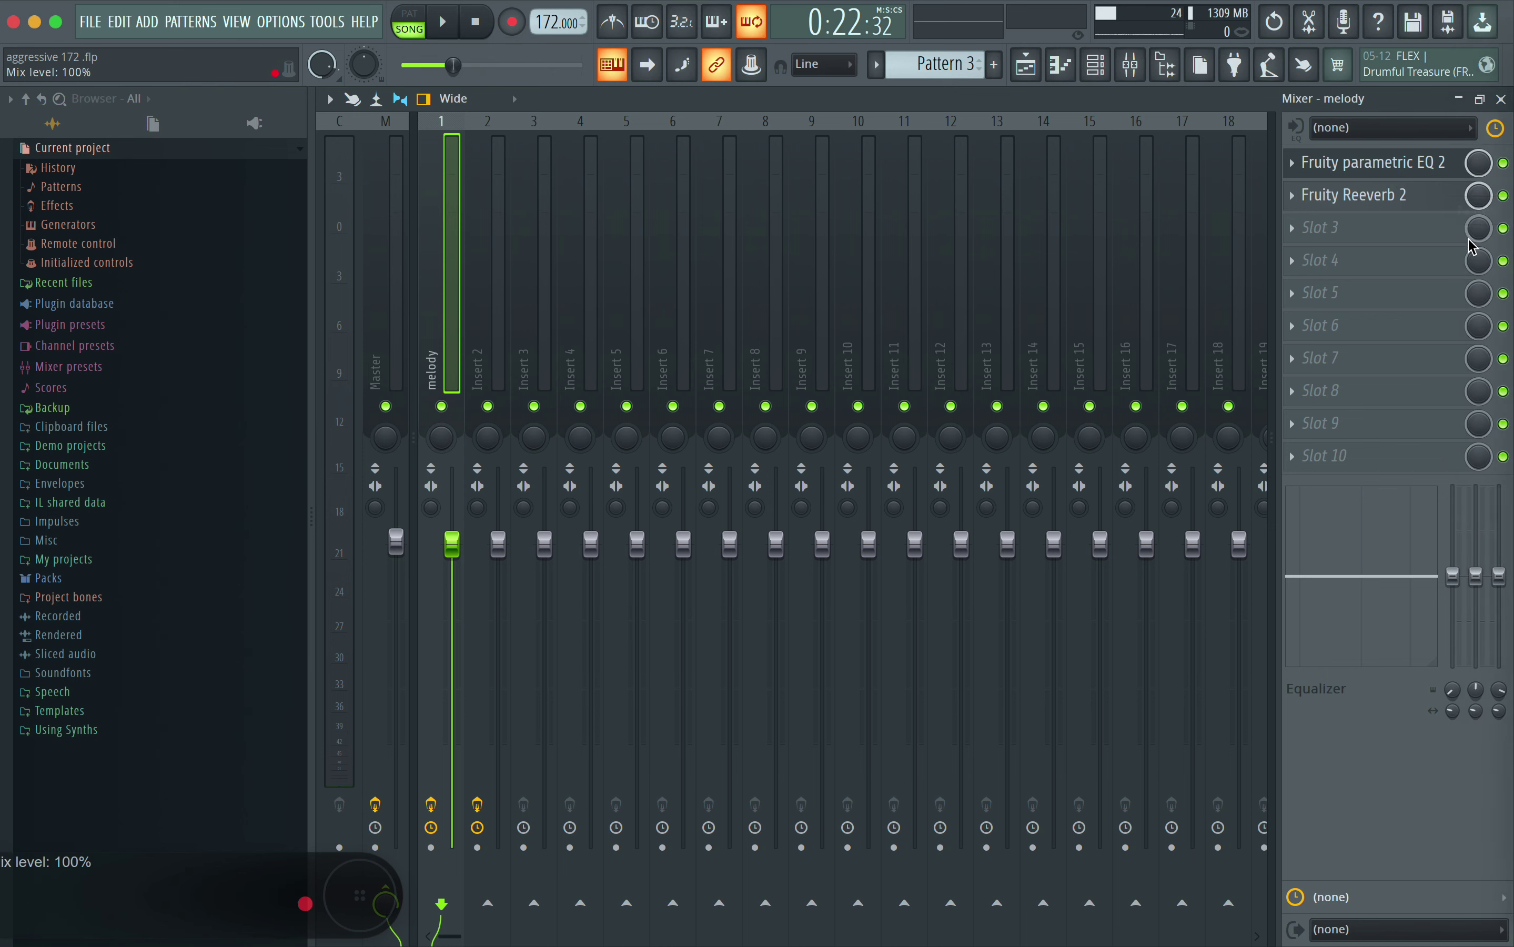
click(1328, 239)
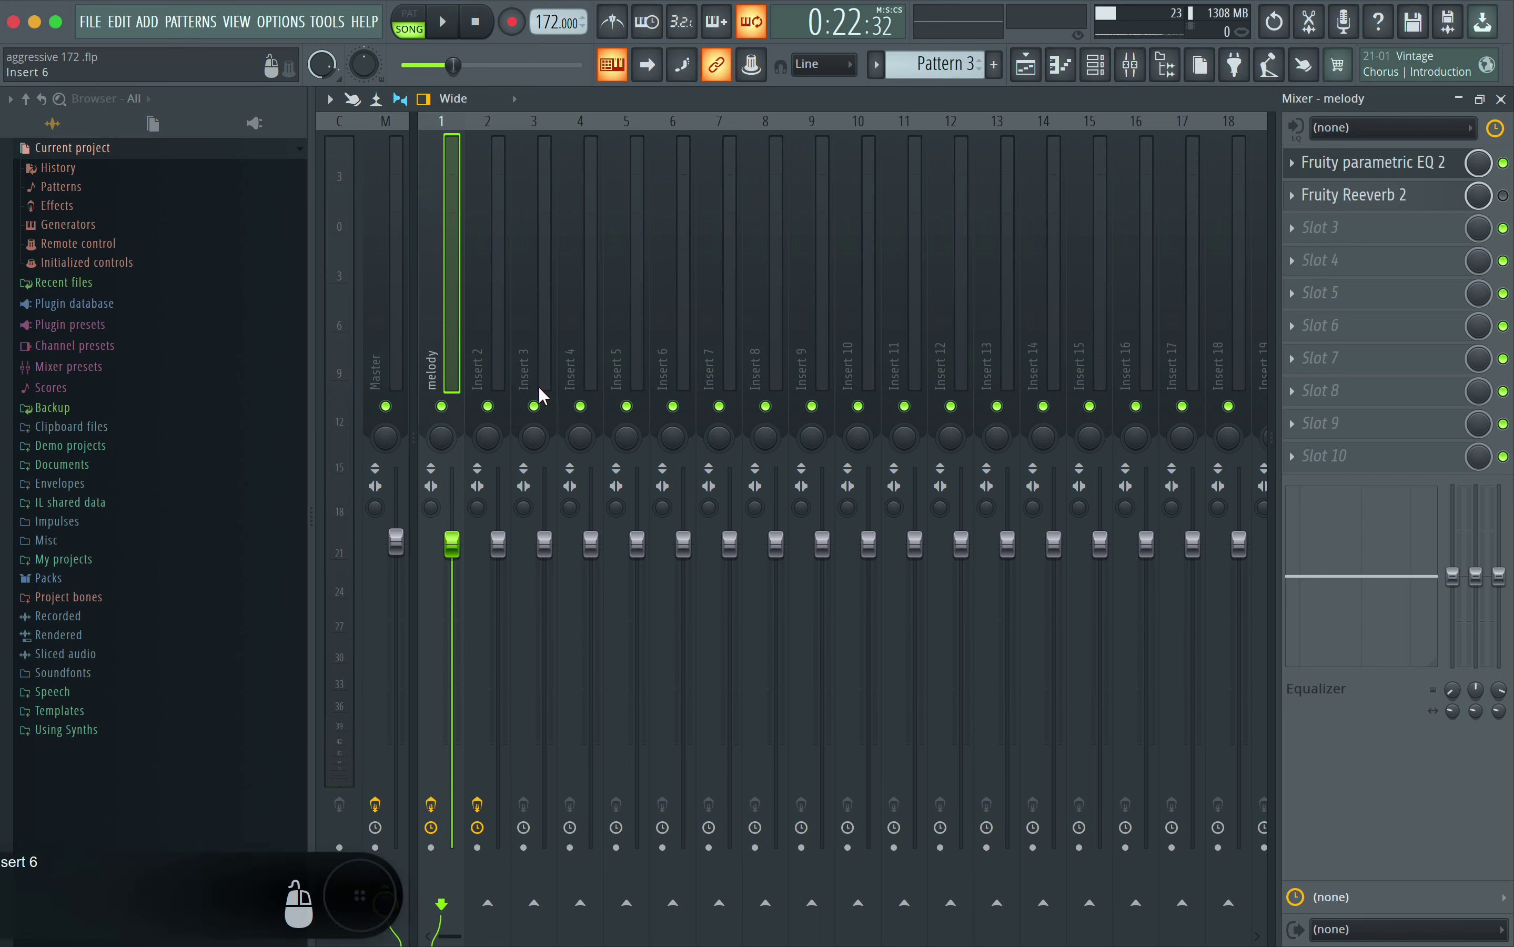
click(398, 354)
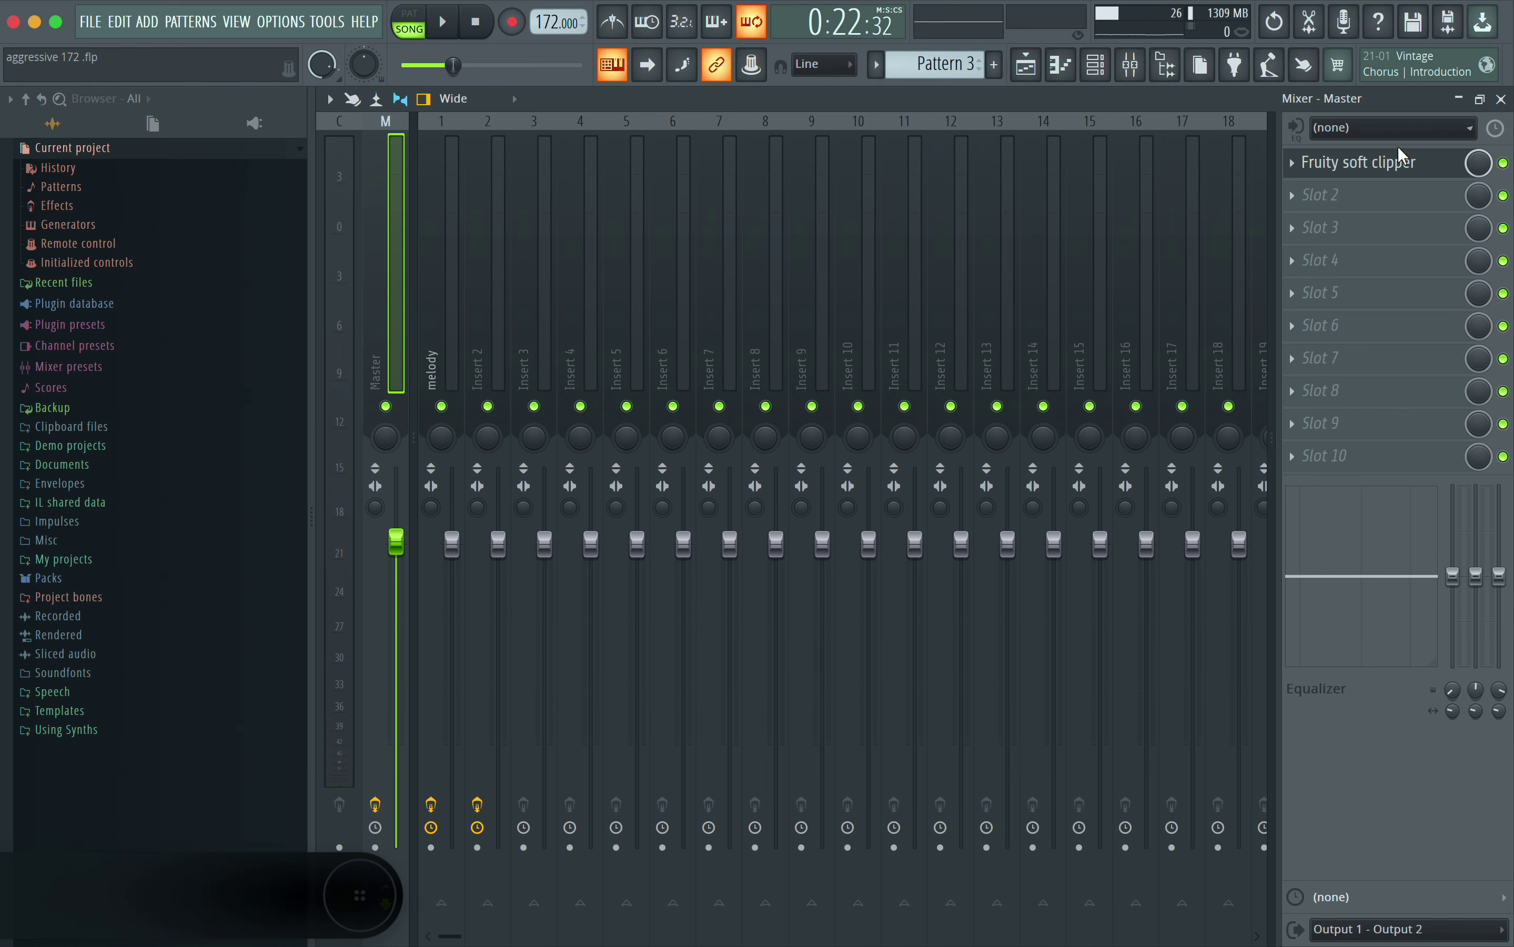
Close the mixer and save the project in the Templates folder as "!Wavy type beat 172 bpm"
click(1501, 99)
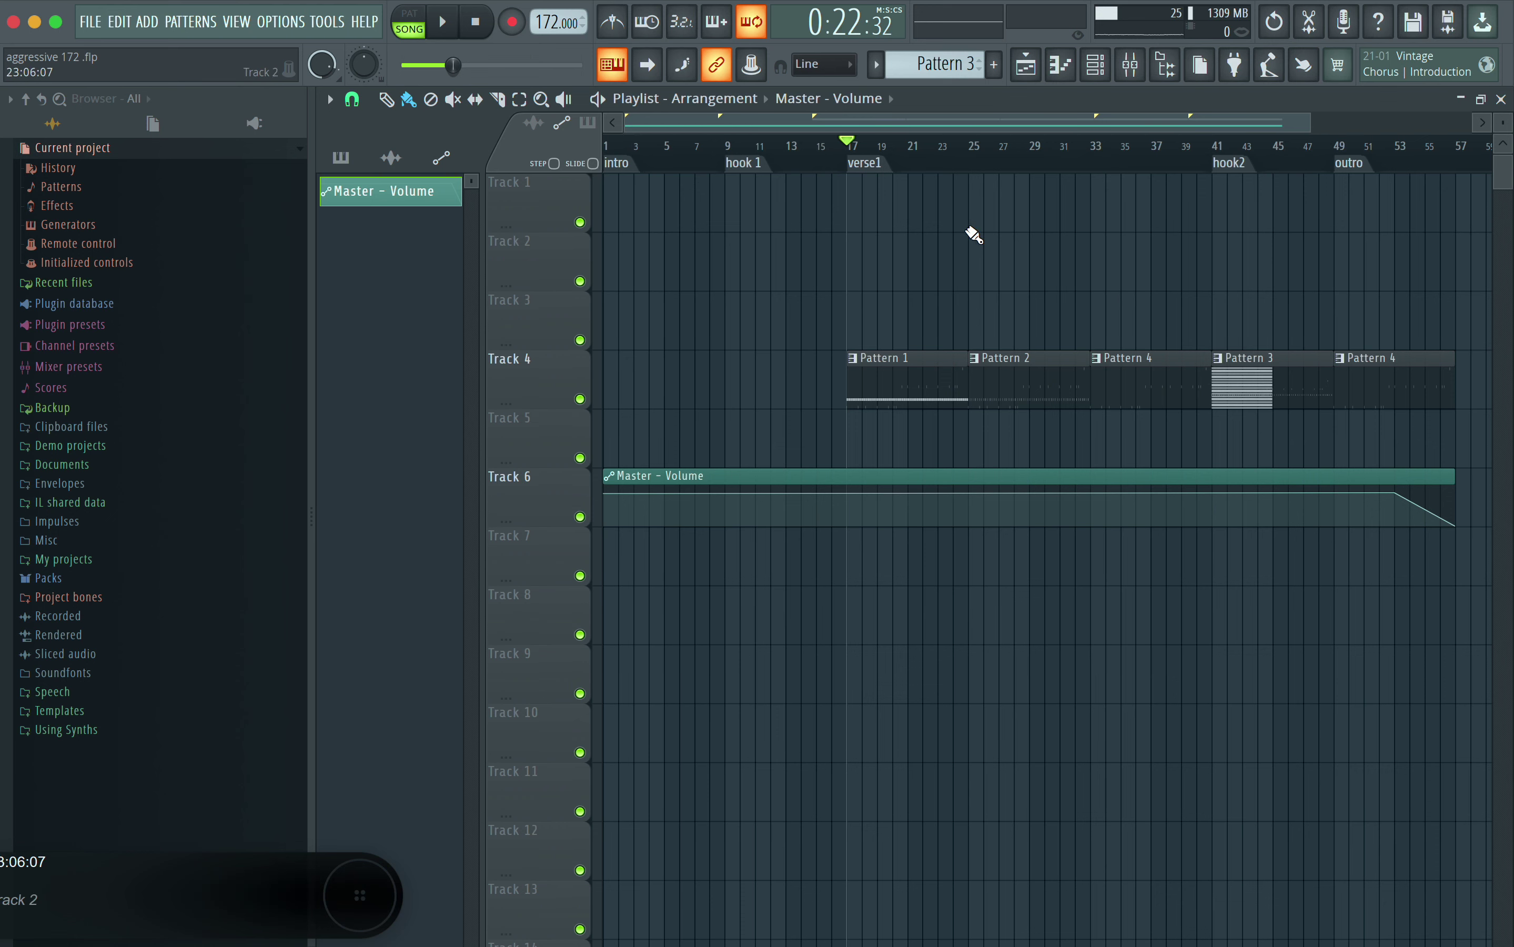
click(94, 24)
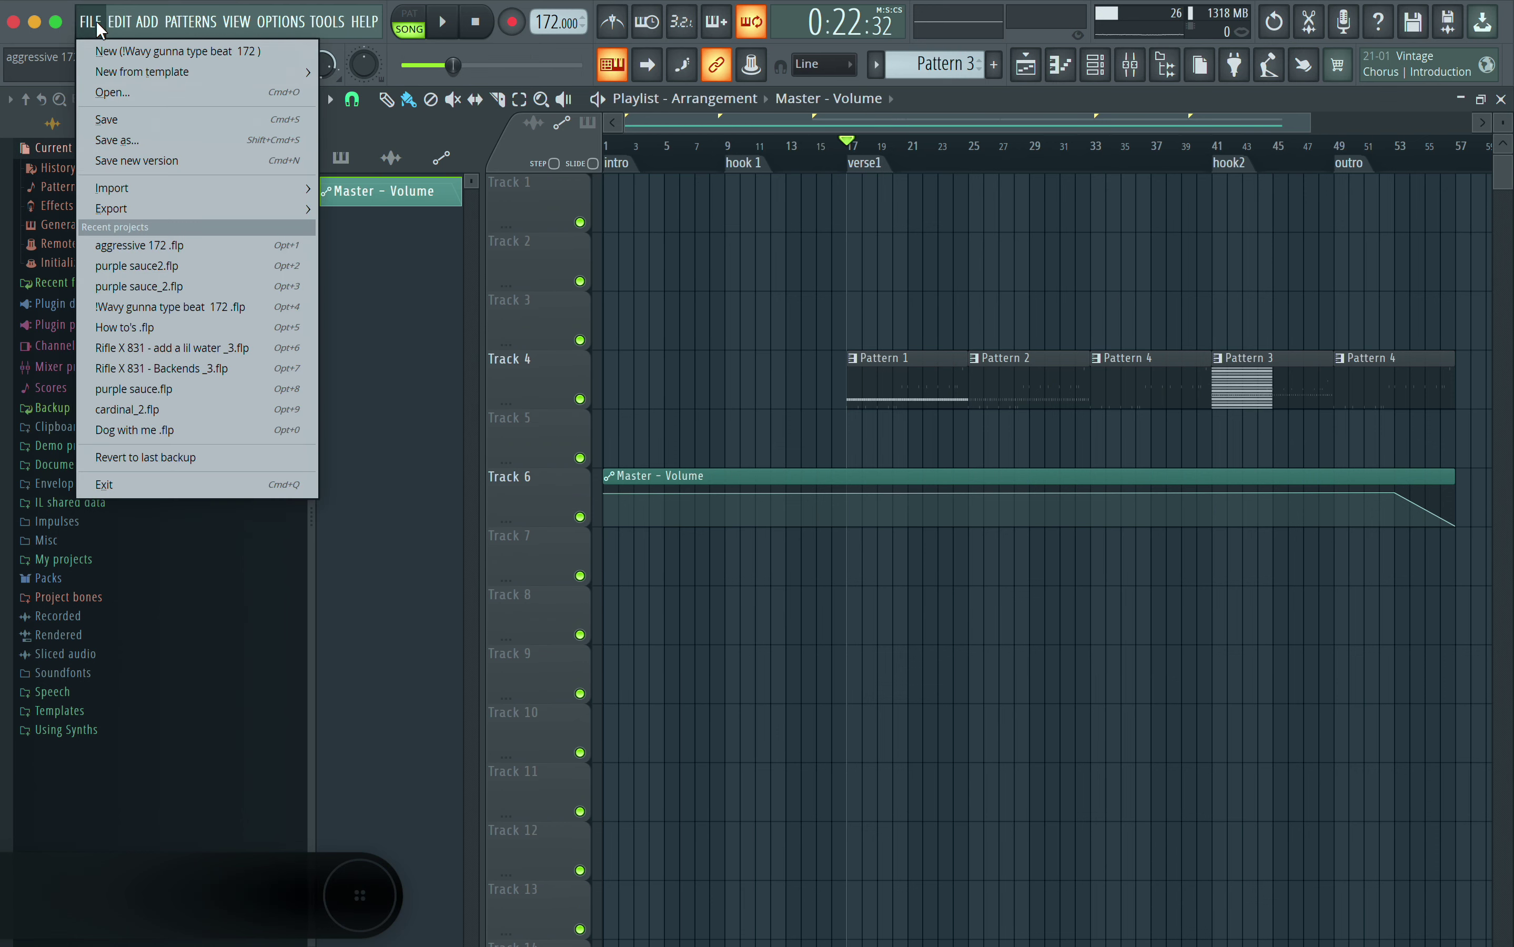
click(151, 146)
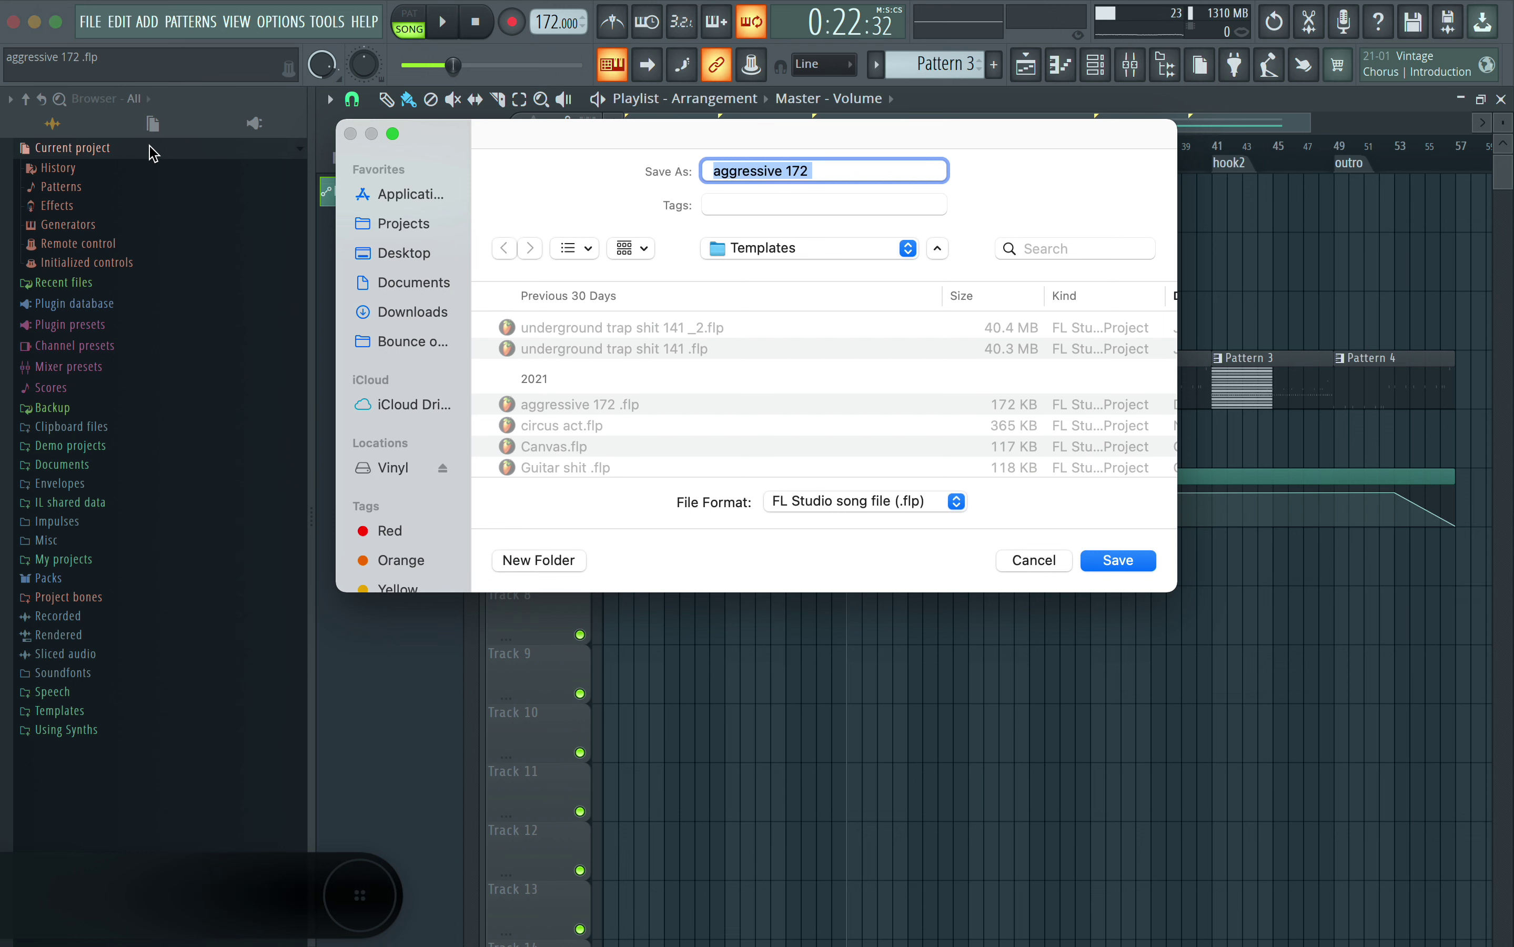
key(BackSpace)
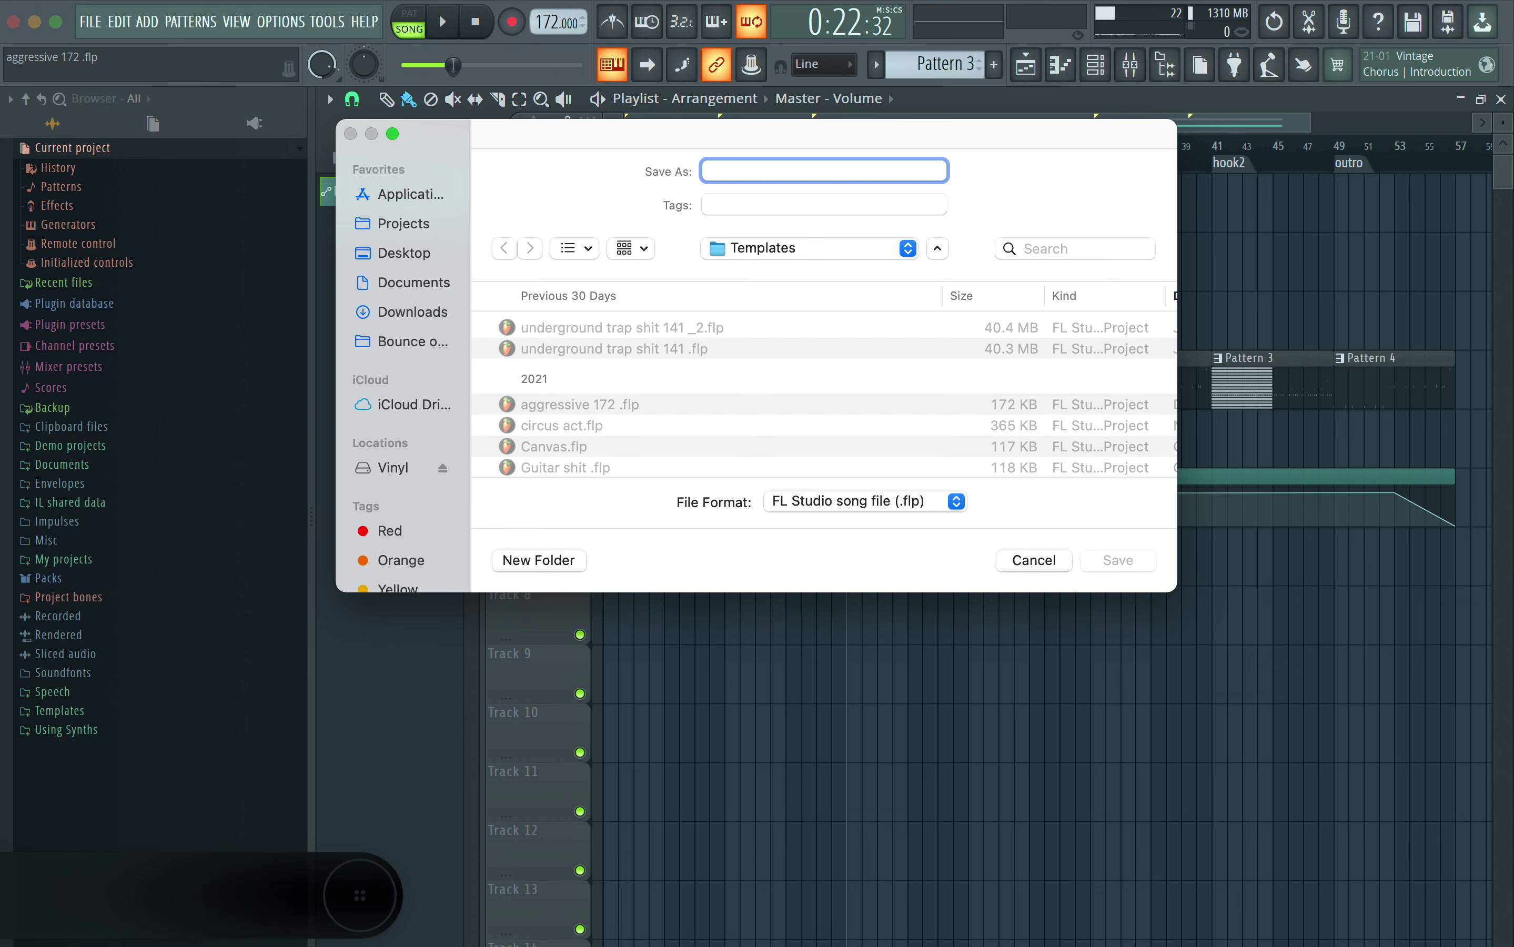
text(!Wavy)
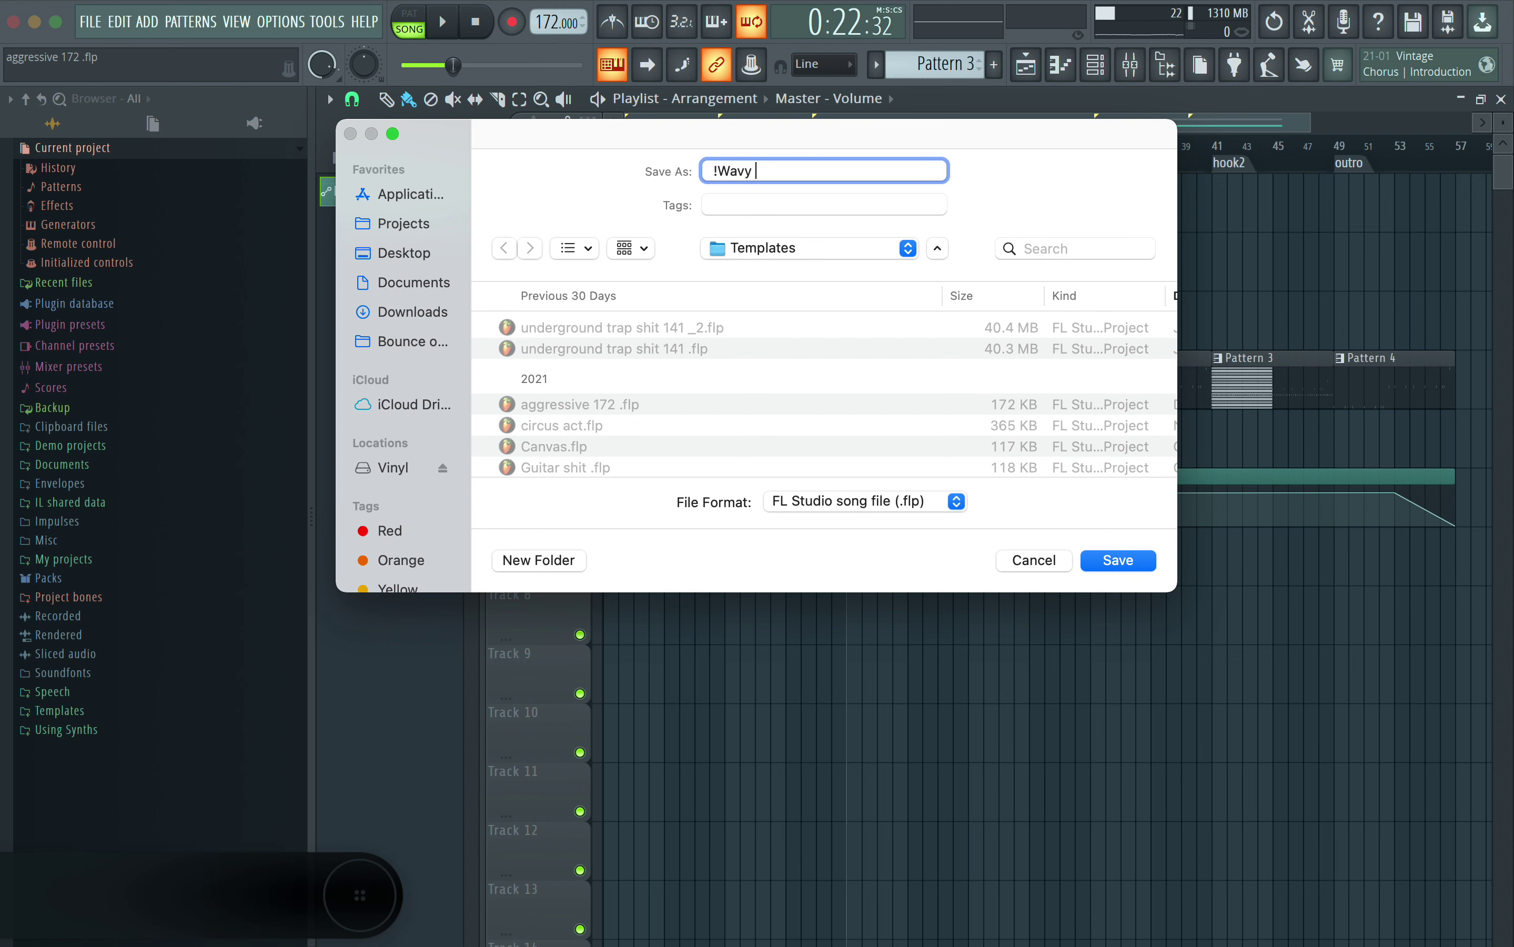
key(BackSpace)
text(typ)
key(BackSpace)
key(BackSpace)
key(BackSpace)
text(type beat 172)
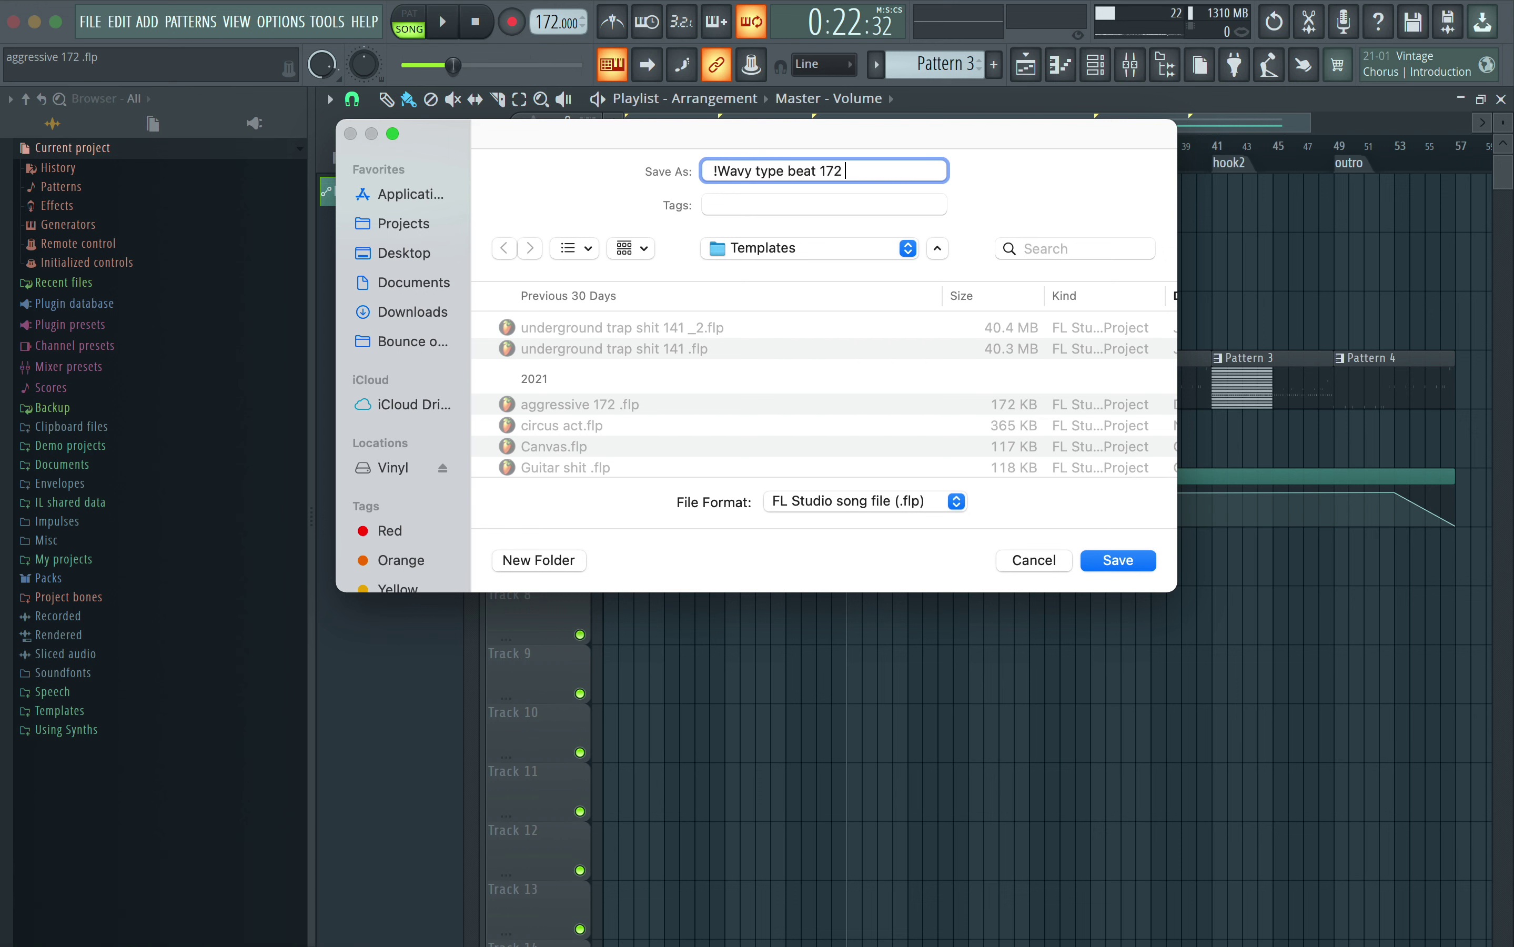
text( bpm)
key(Return)
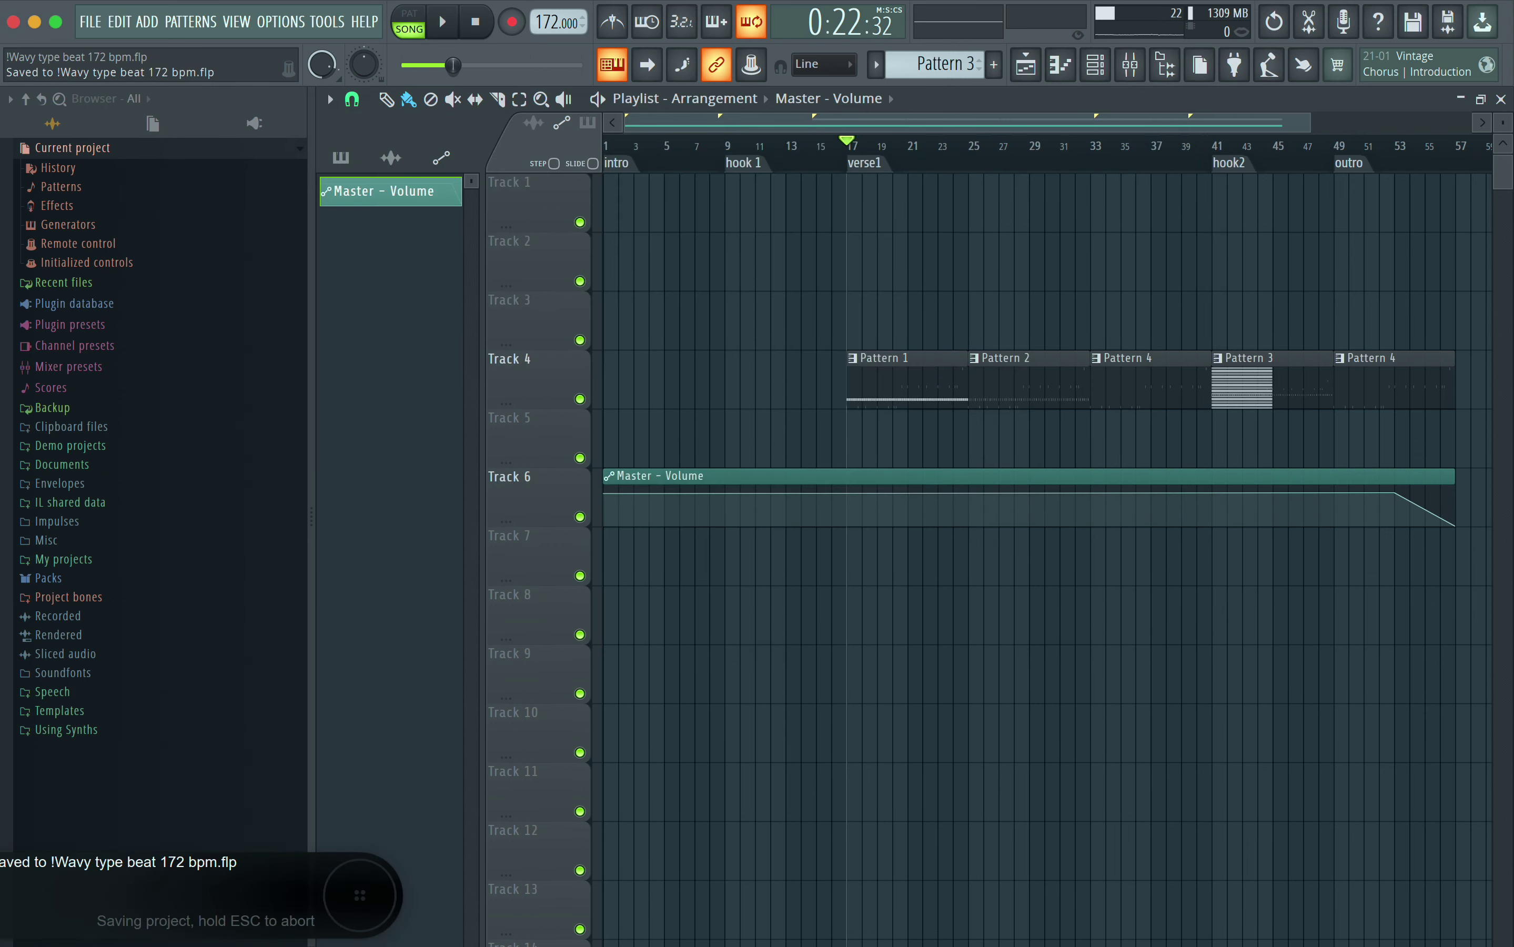
Look for the newly saved template among the default template choices in the general settings, and close the settings
click(93, 20)
mouse_move(266, 28)
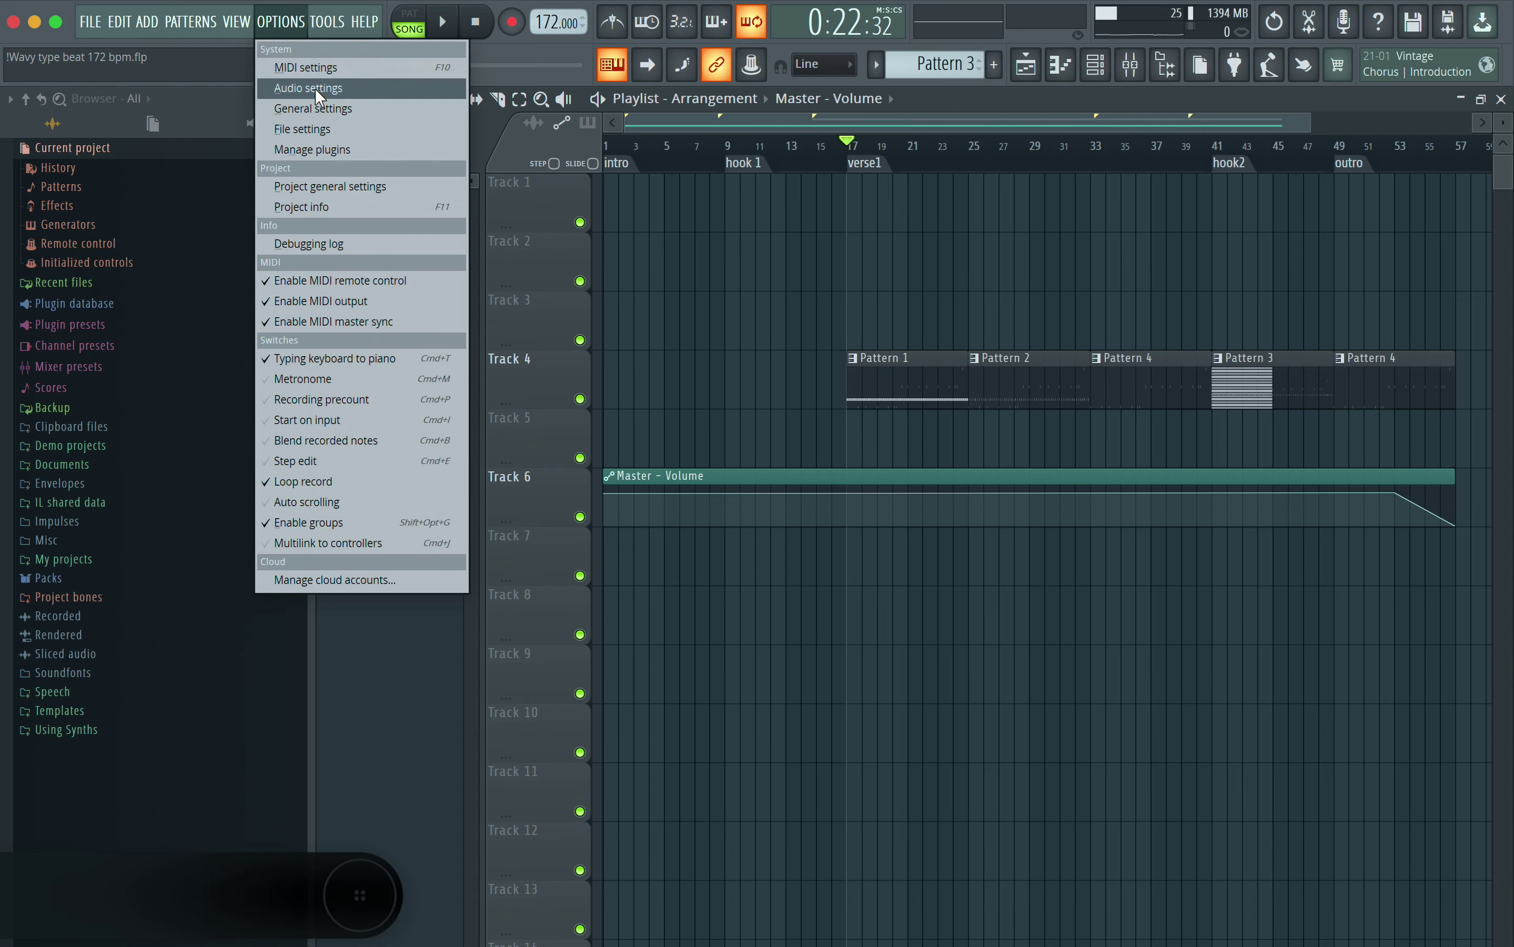
click(316, 110)
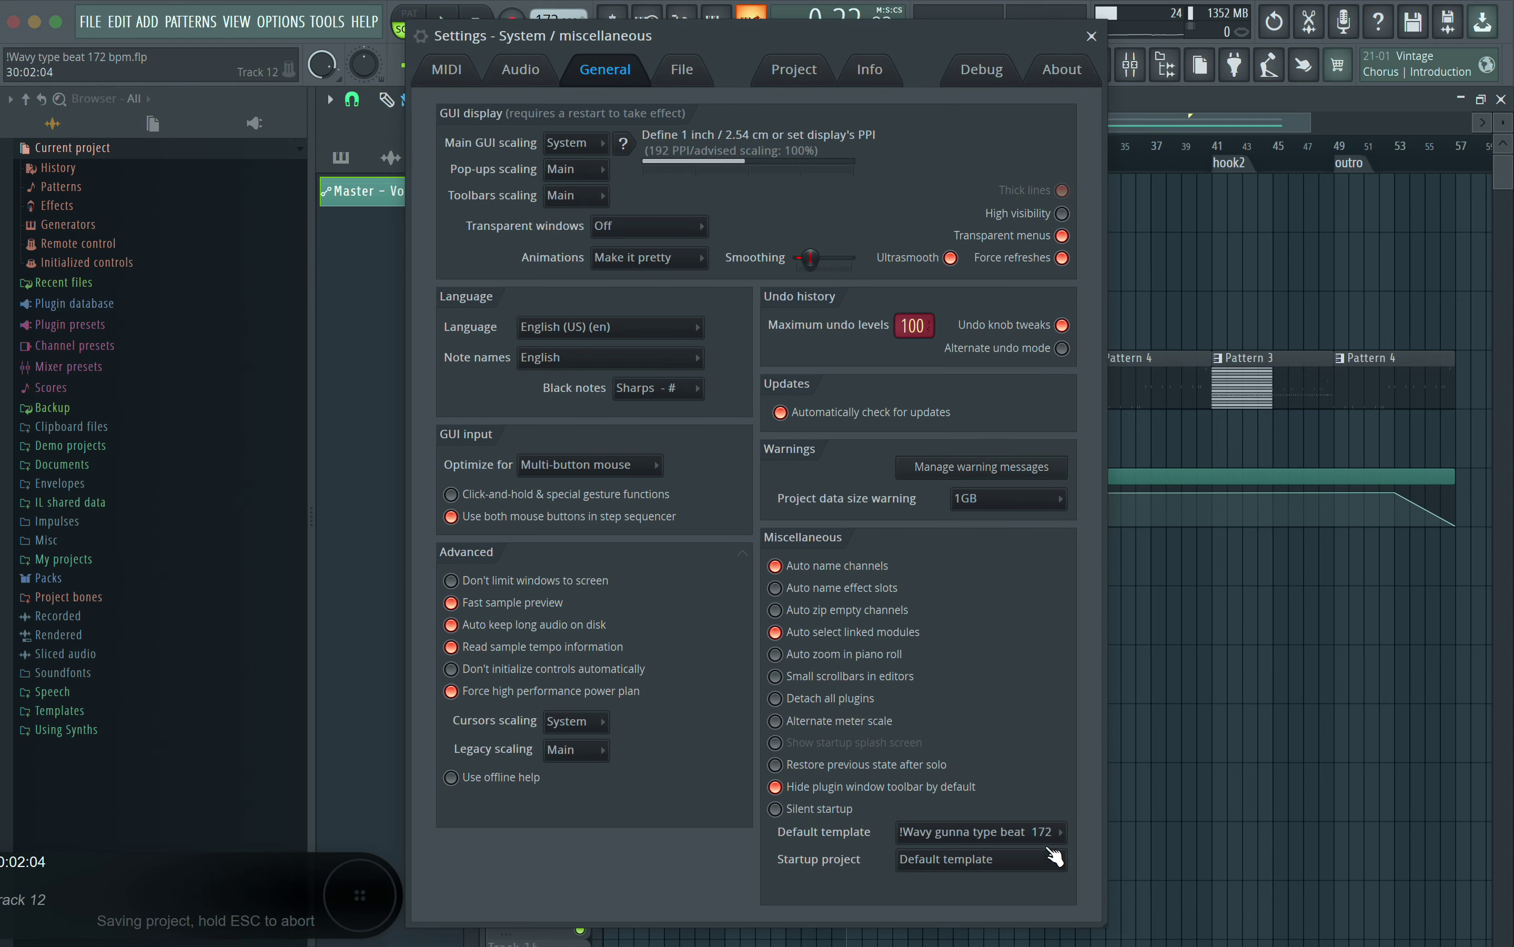
click(1061, 859)
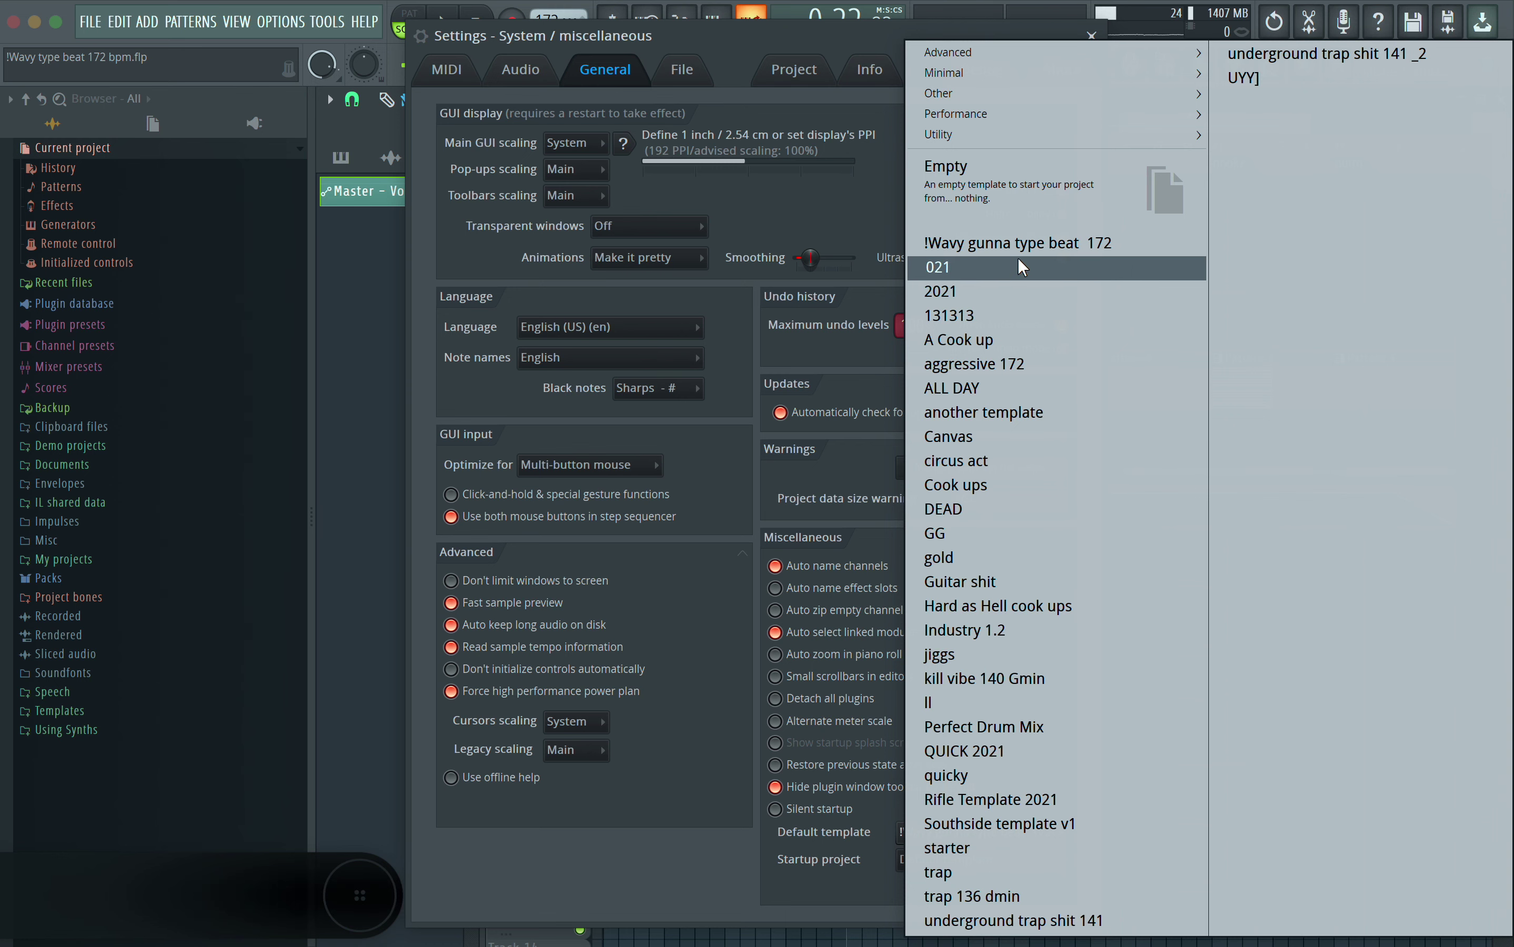
click(386, 316)
key(ctrl+s)
click(1091, 35)
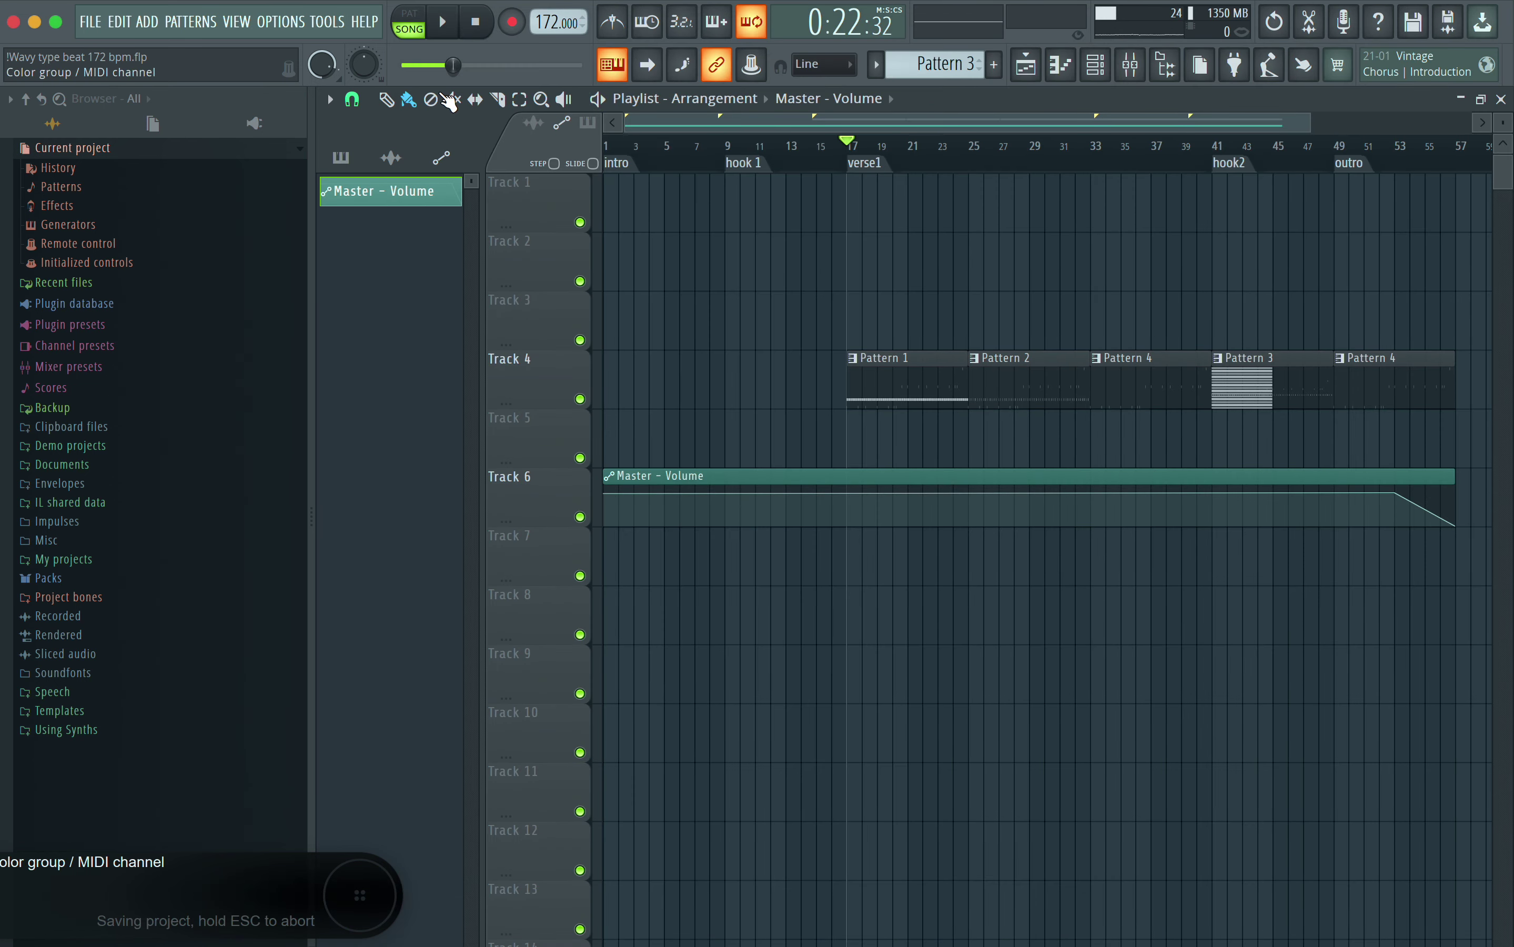
Exit FL Studio 20 and relaunch it to refresh the list of available templates
click(95, 21)
mouse_move(119, 21)
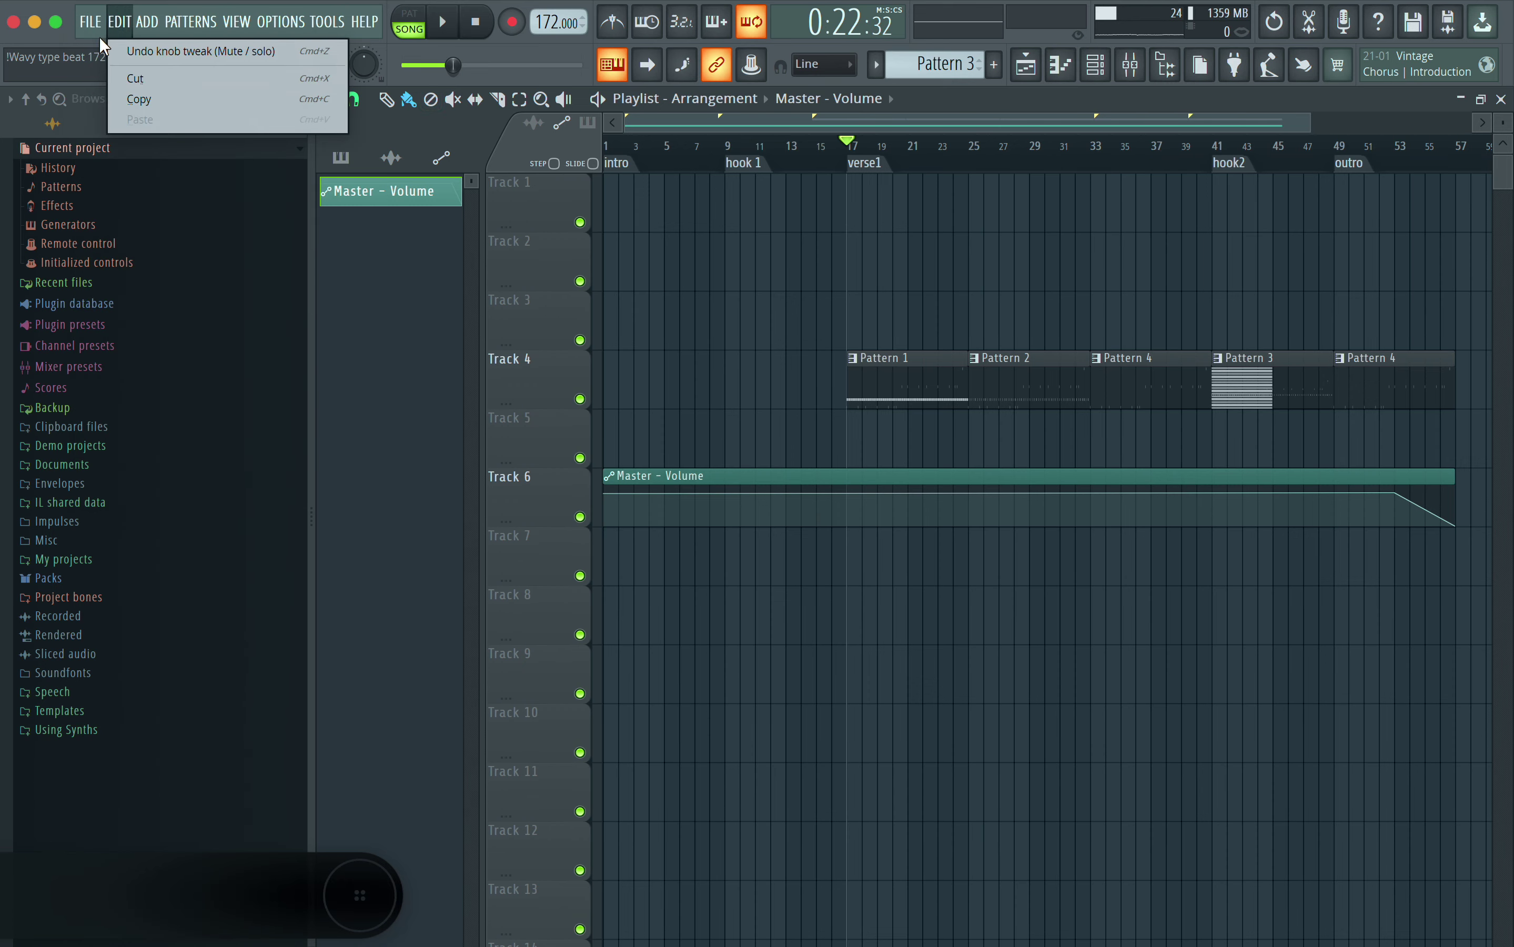
click(132, 483)
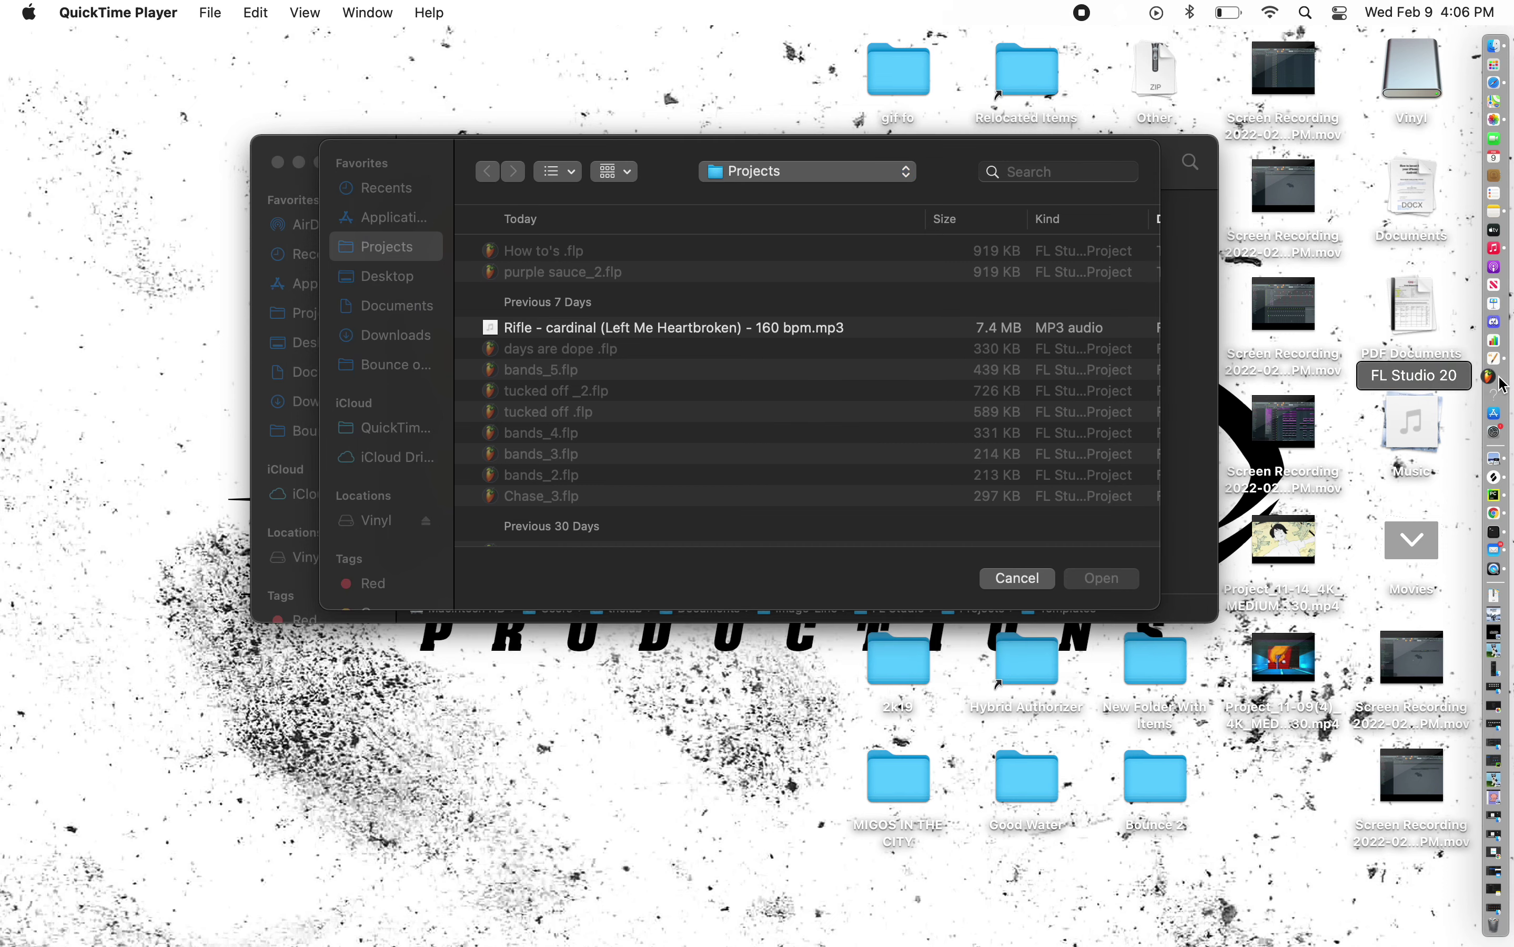
click(1499, 379)
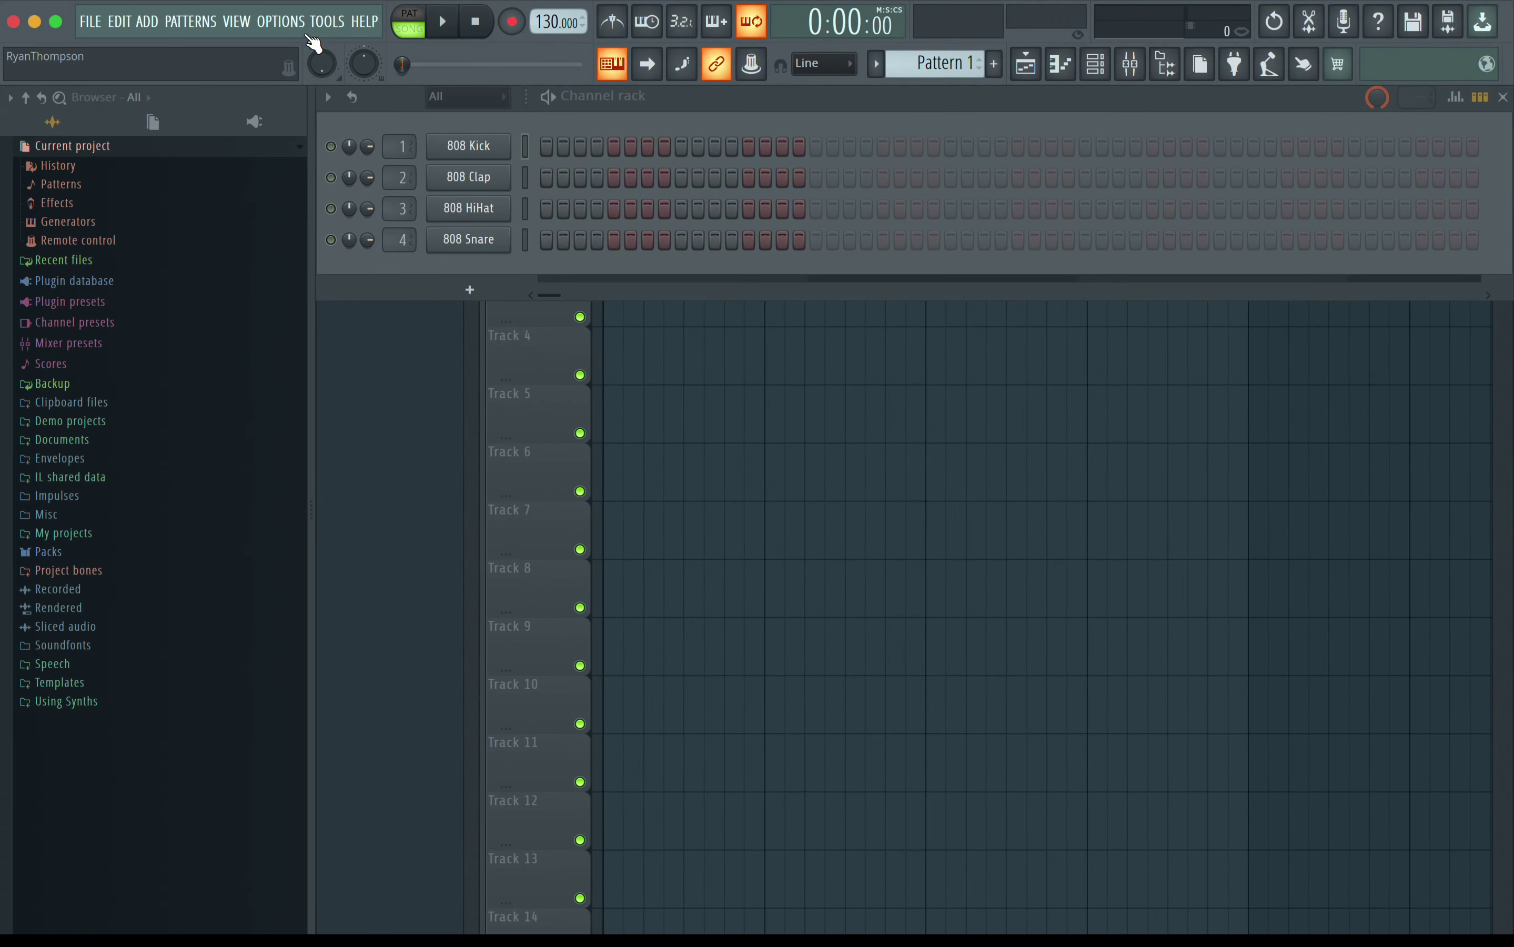
Set the default template to "!Wavy type beat 172 bpm" in the general settings and close the settings window
click(282, 22)
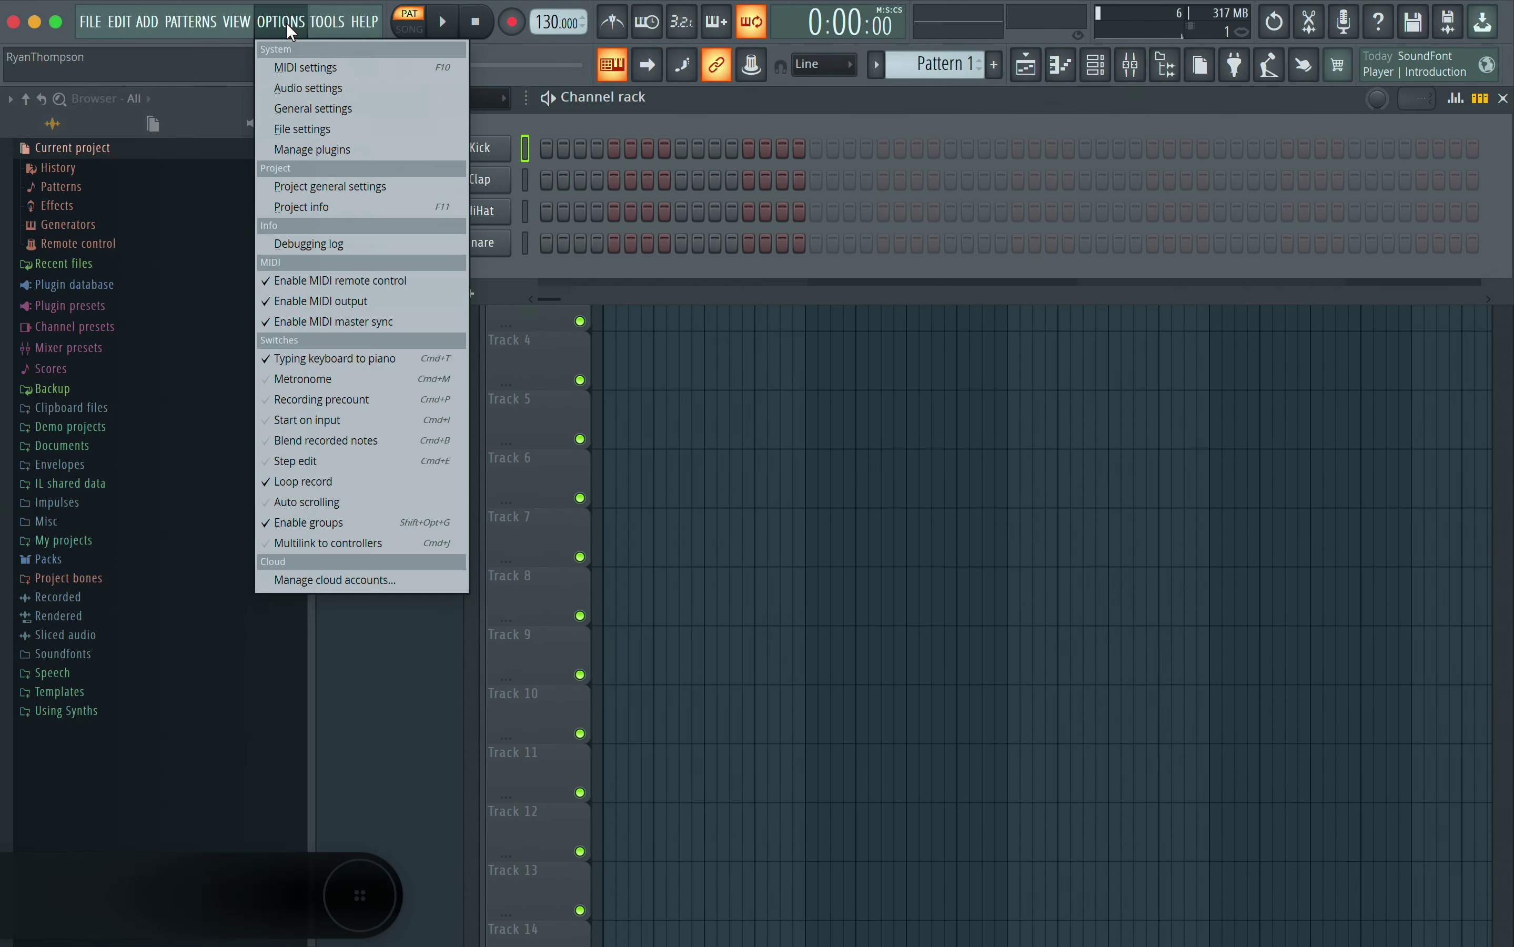
click(310, 89)
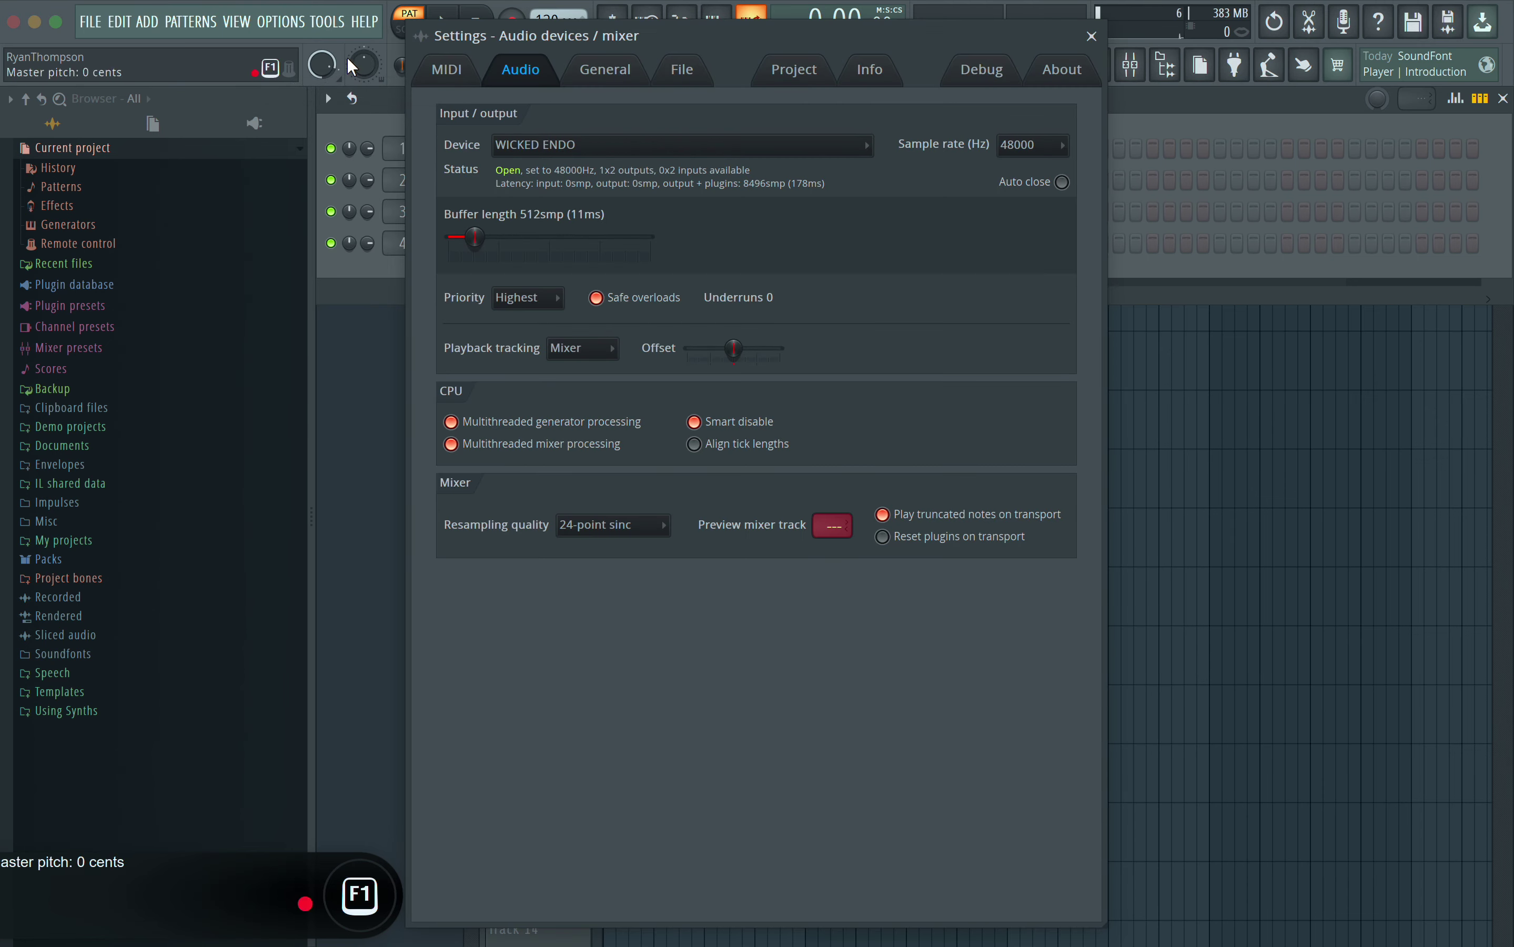
click(326, 21)
mouse_move(296, 22)
click(302, 111)
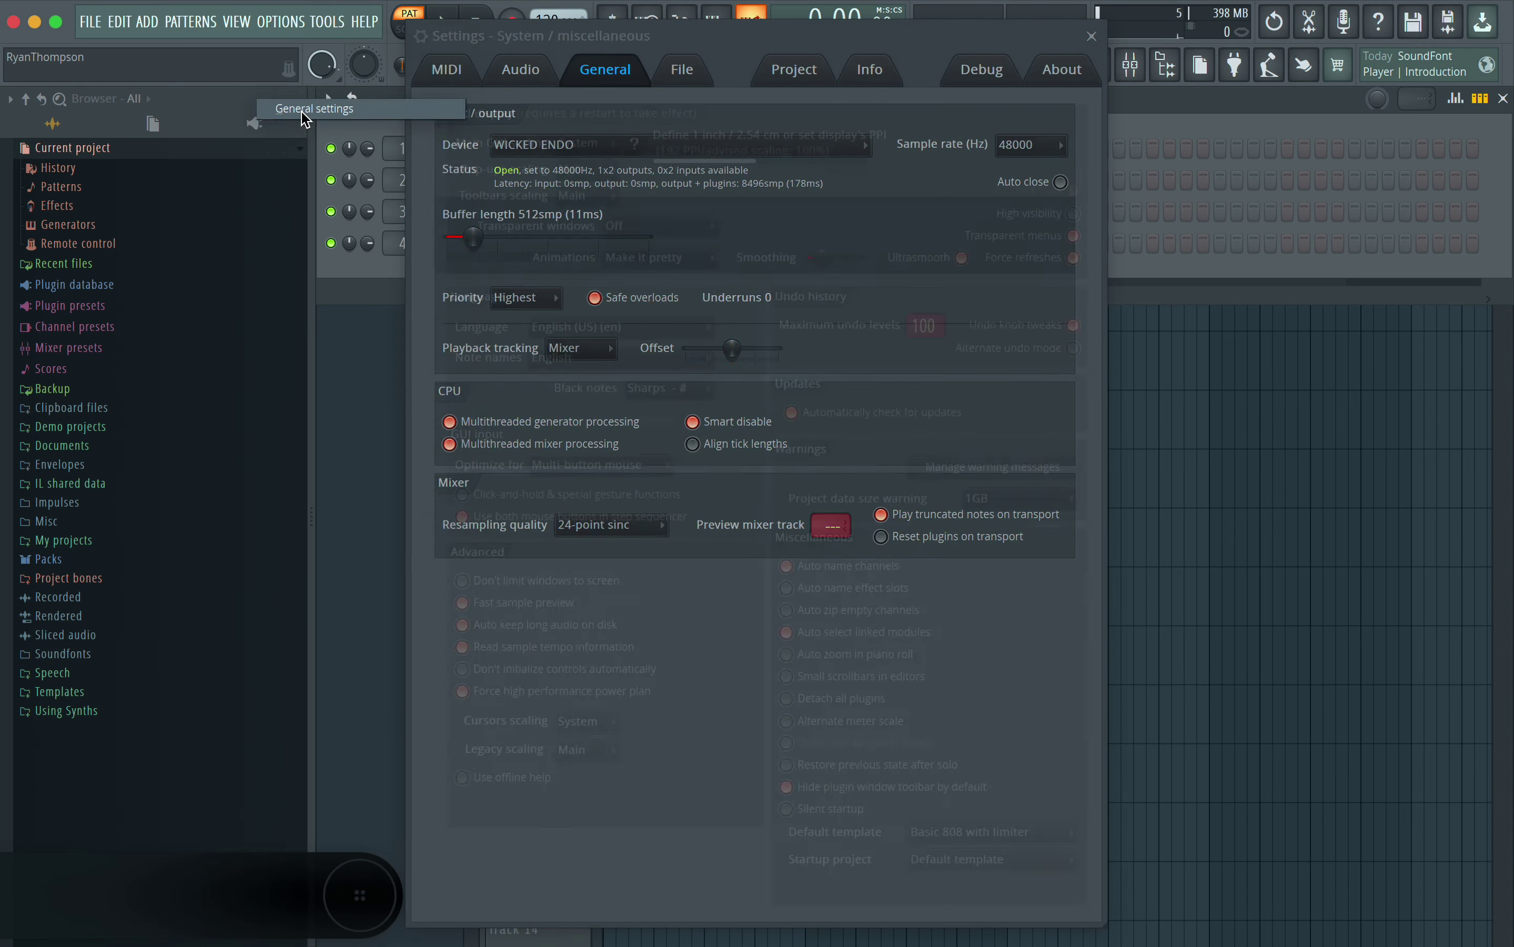
click(1011, 830)
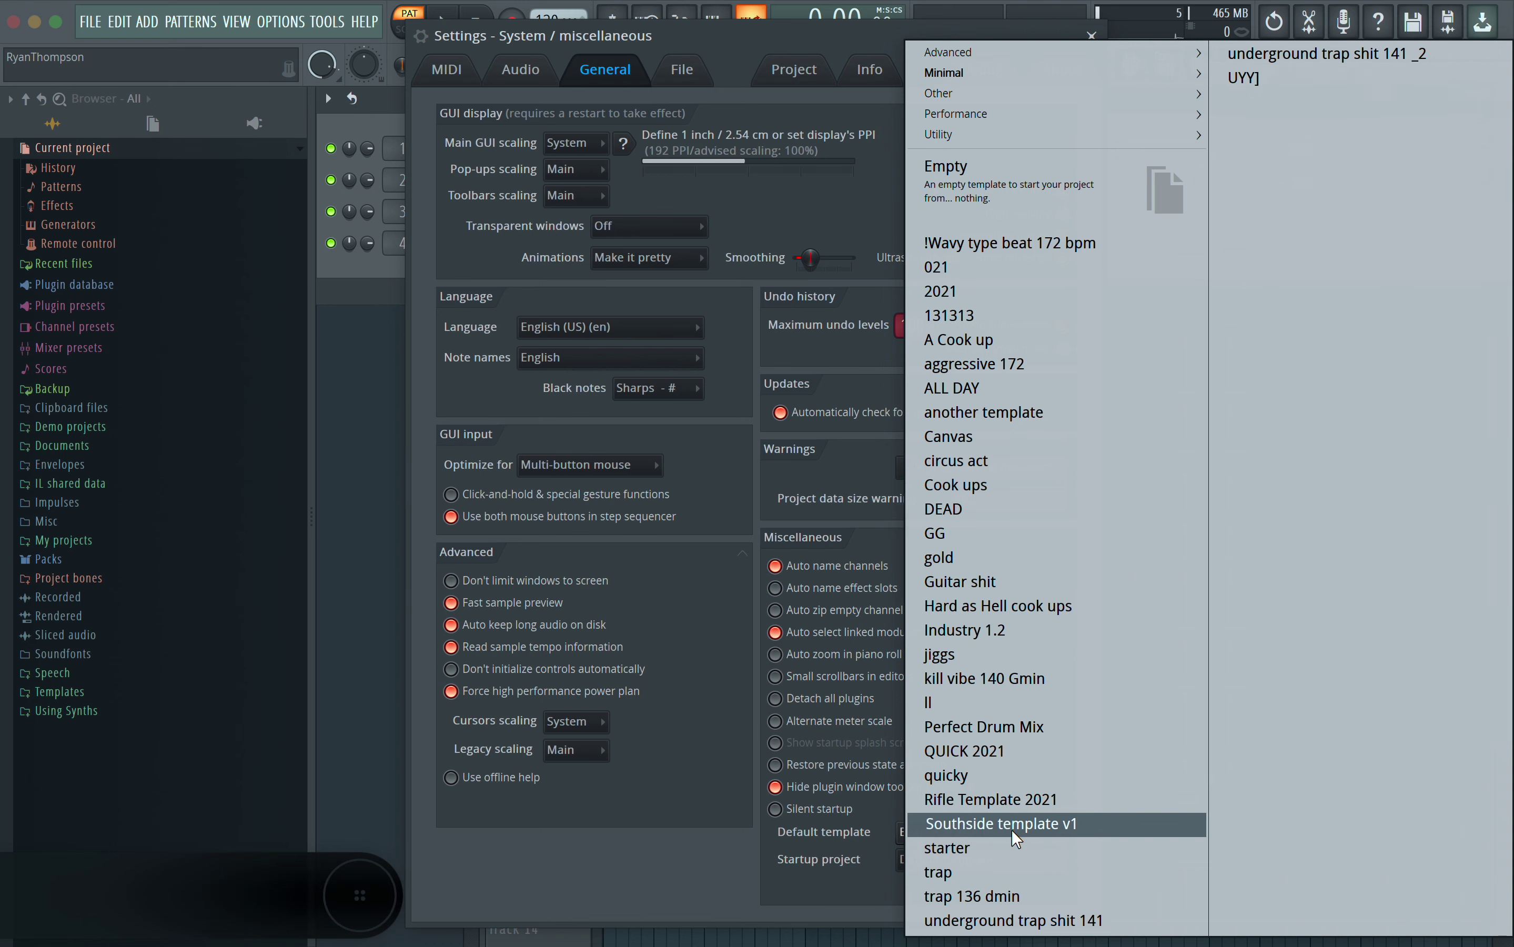
click(995, 244)
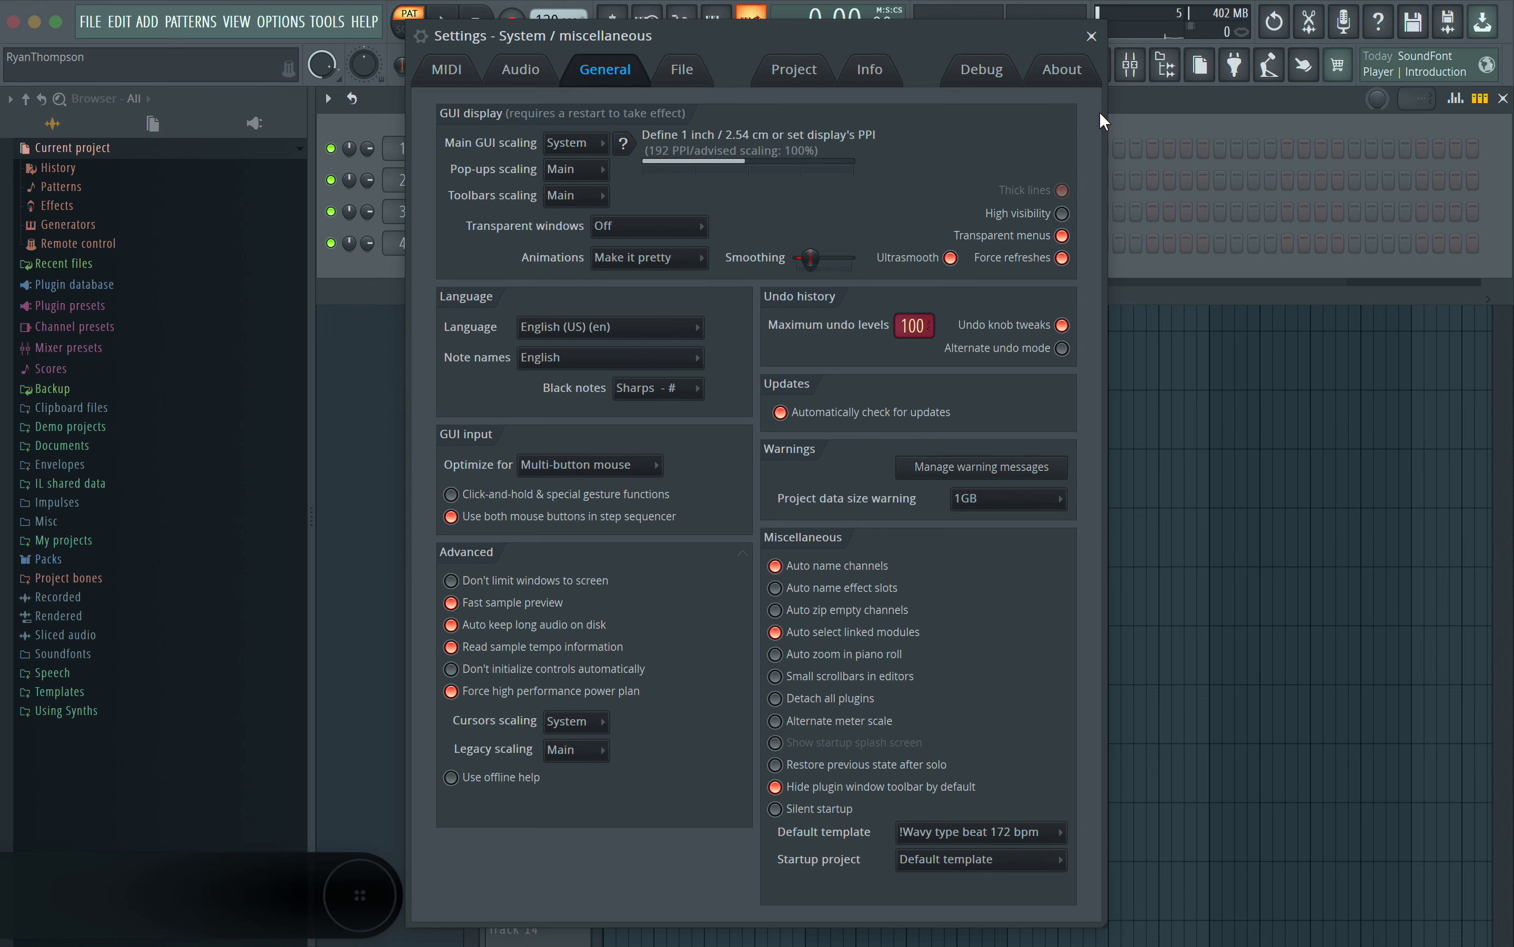
click(1093, 38)
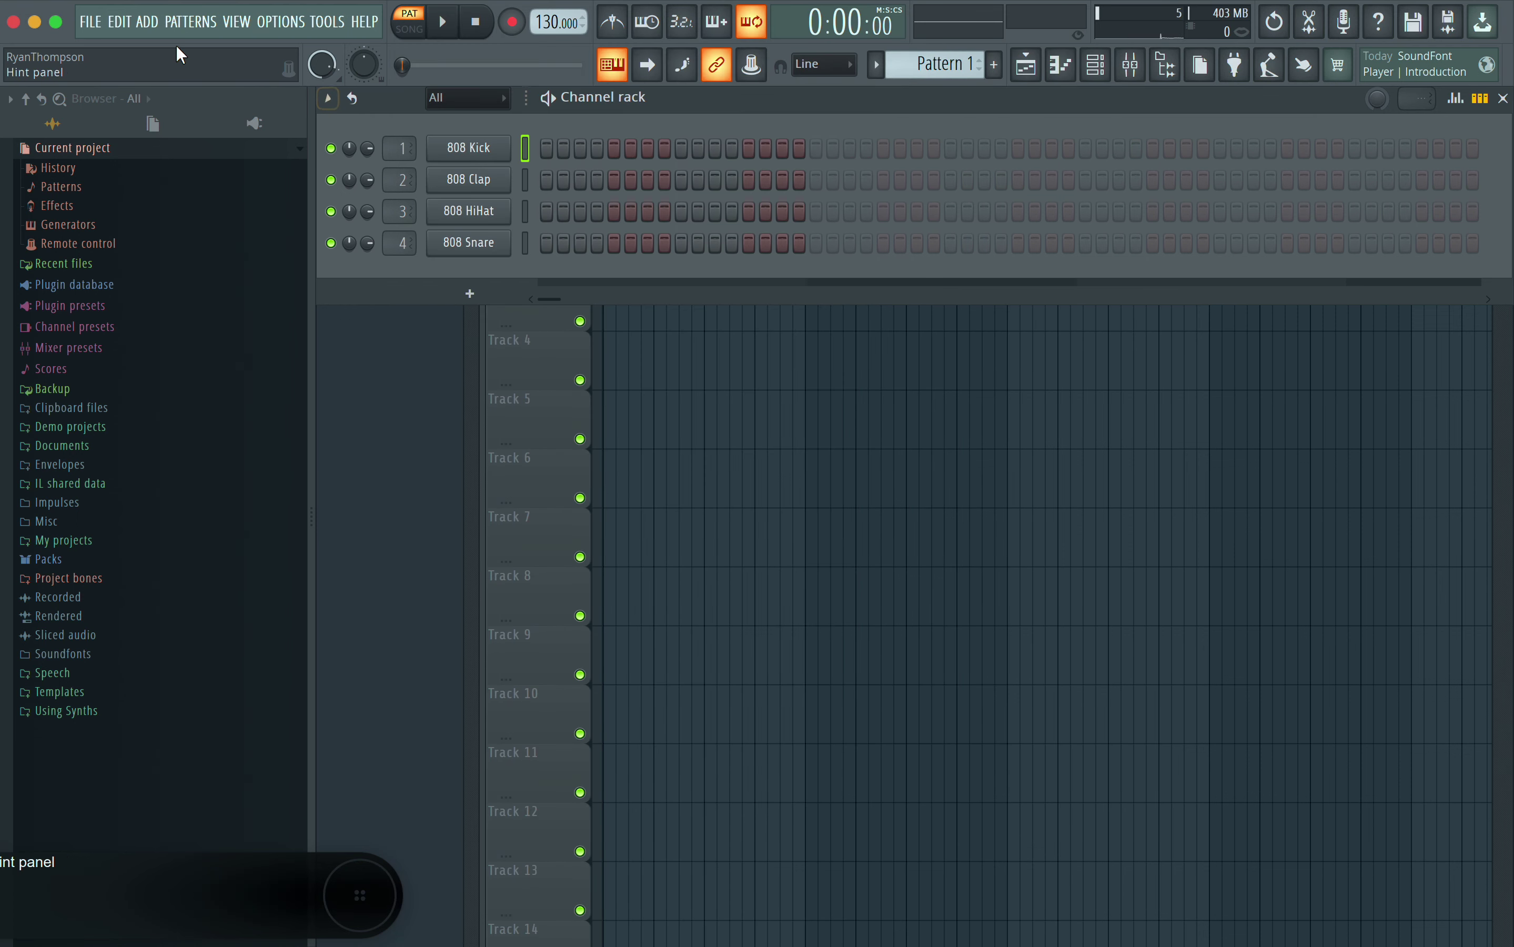
Restart FL Studio 20 so that it starts with the new default template
click(95, 22)
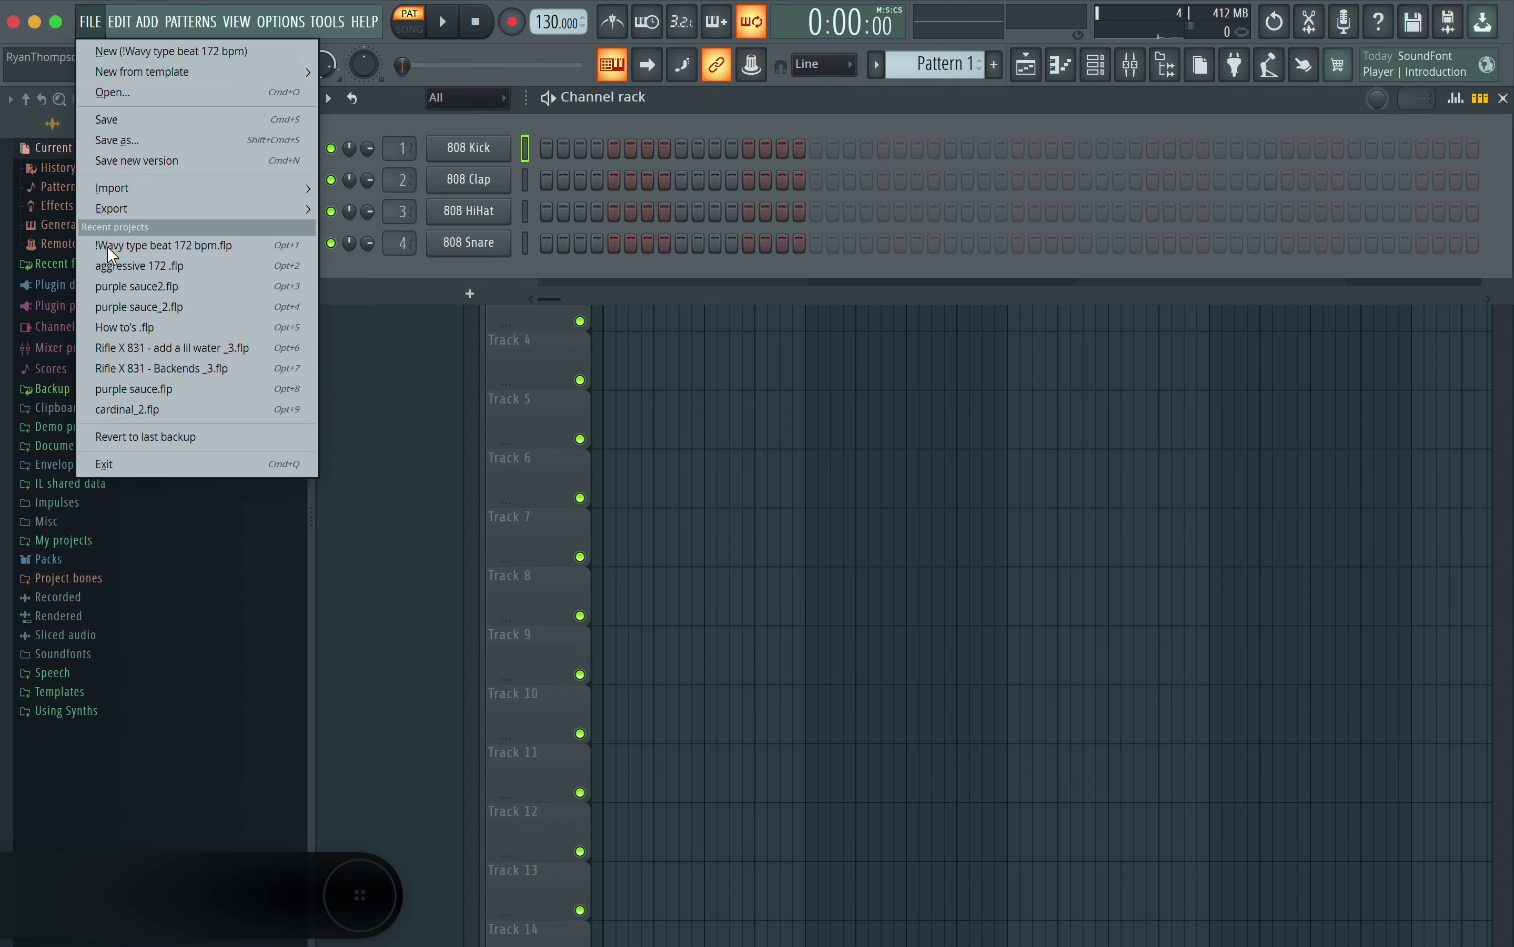
click(97, 464)
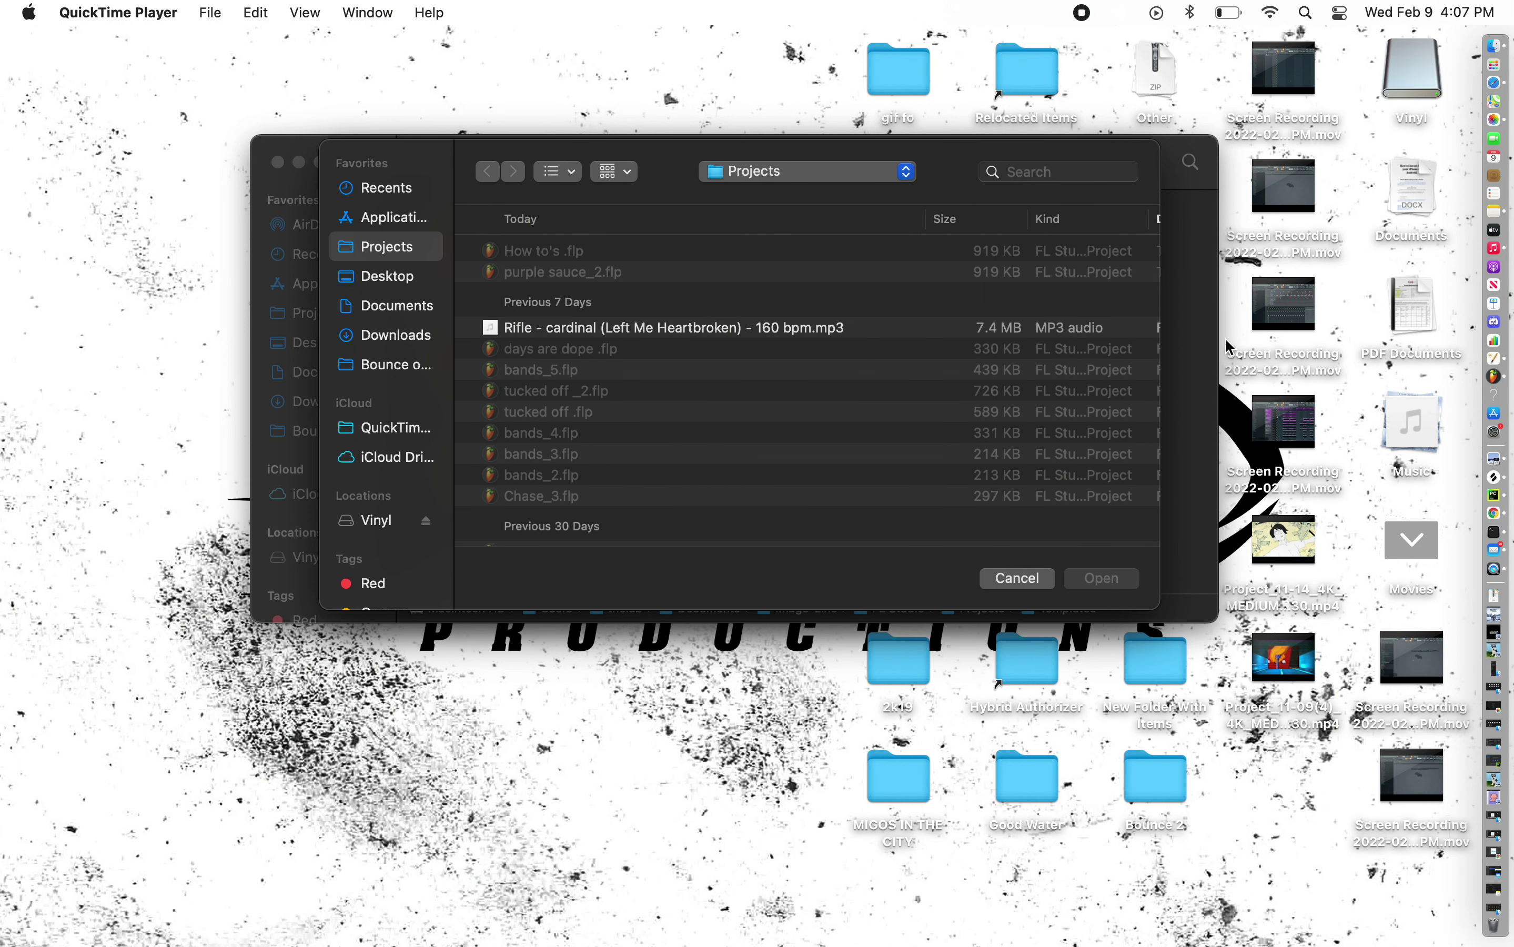
click(1498, 378)
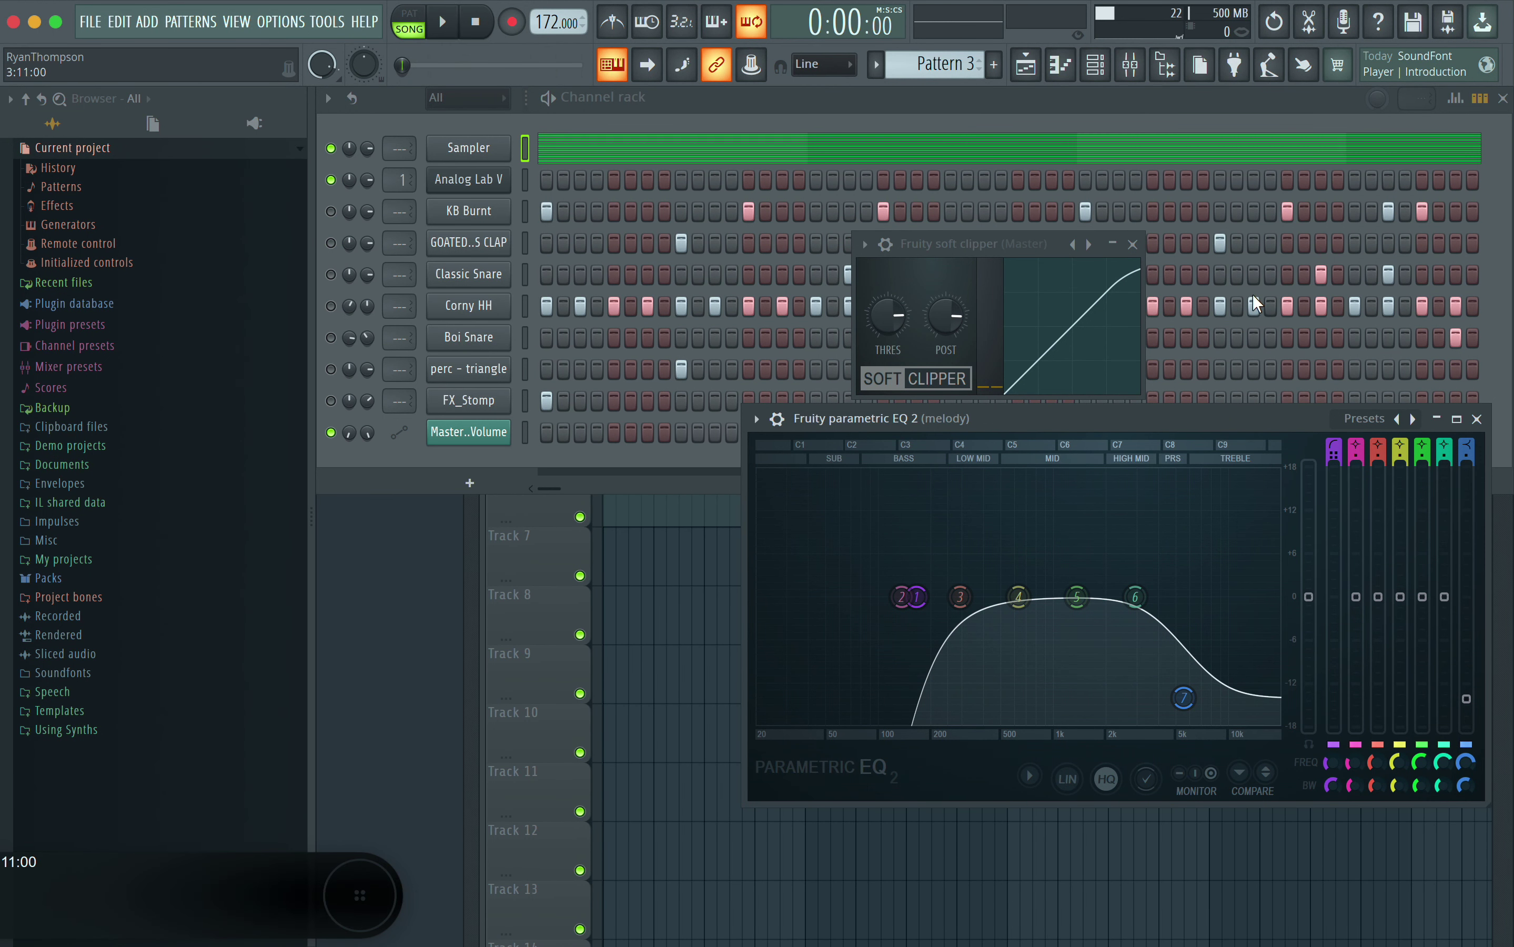
Close the Fruity soft clipper and Fruity parametric EQ 2 plugin windows
click(1132, 244)
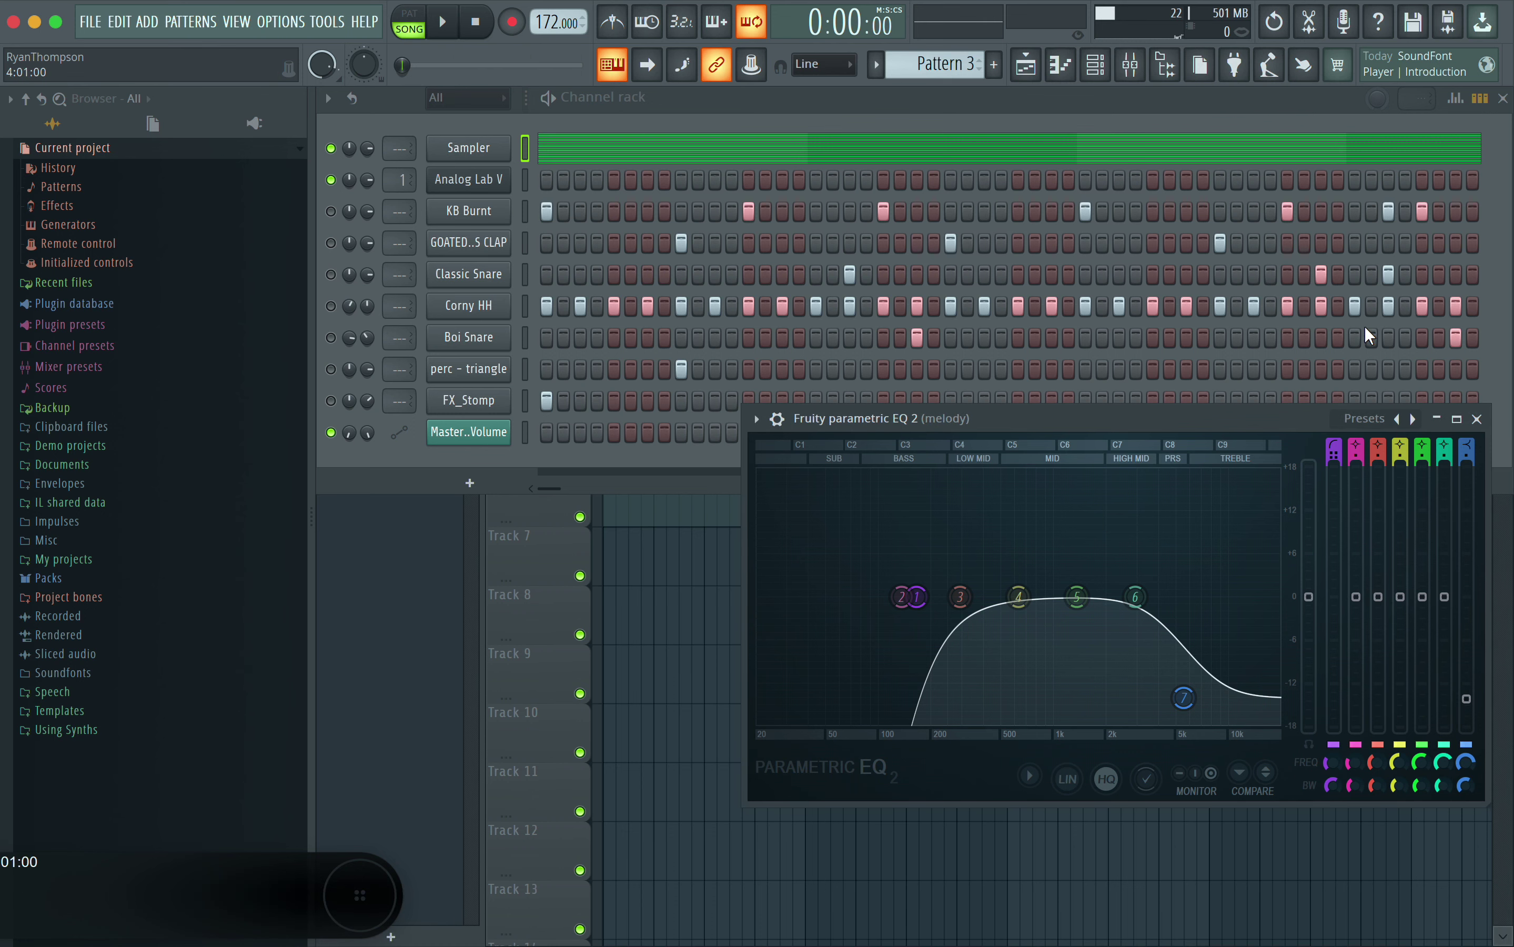
click(1476, 420)
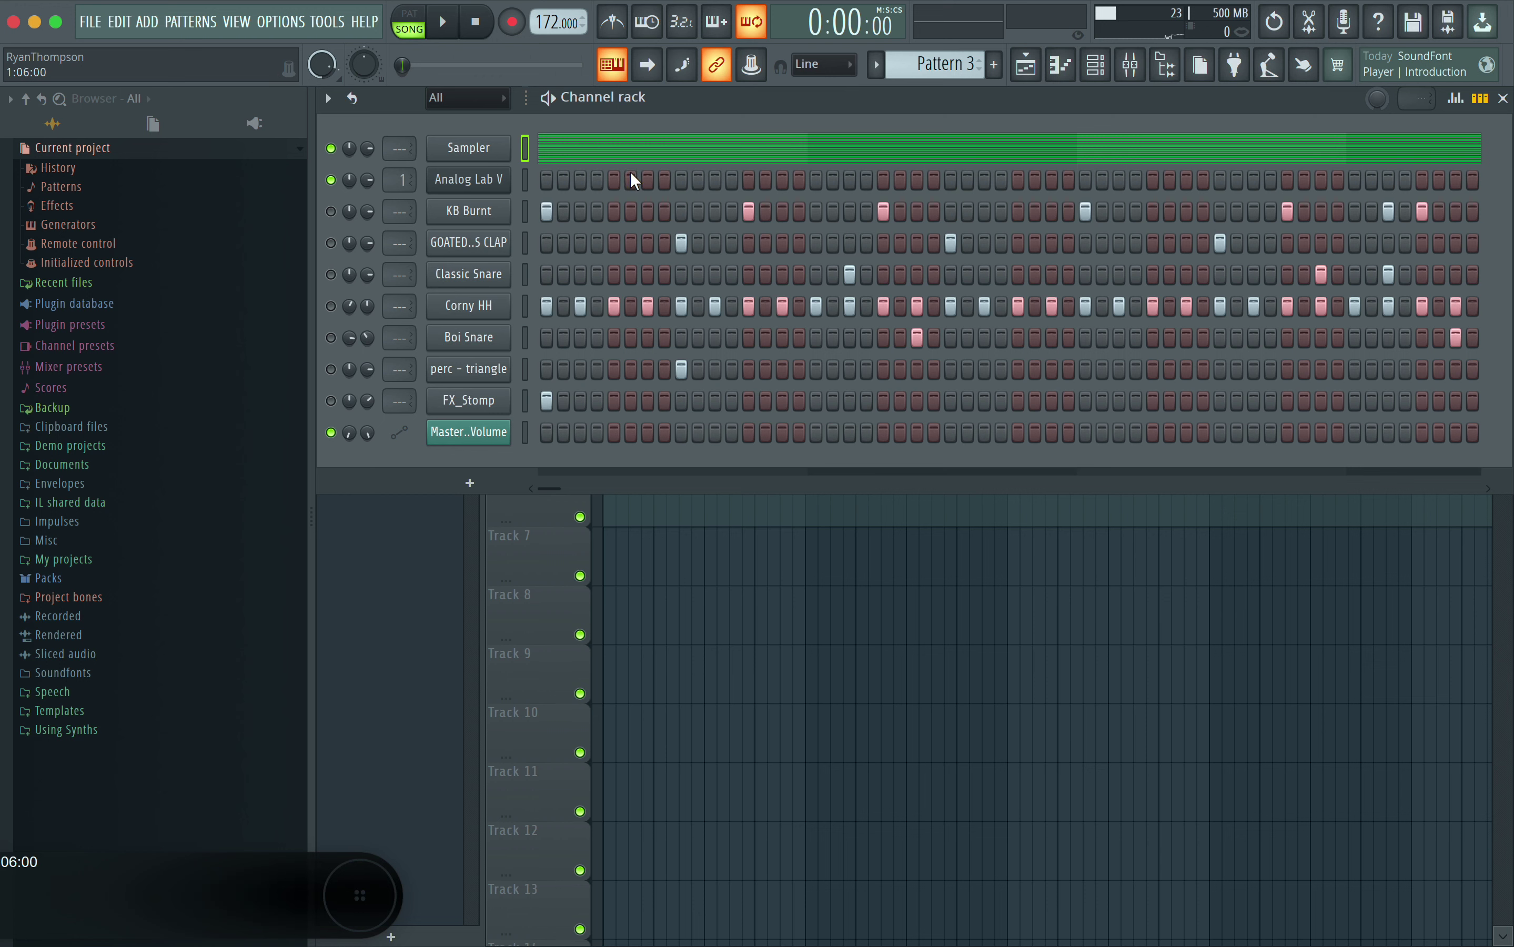
click(276, 23)
click(270, 26)
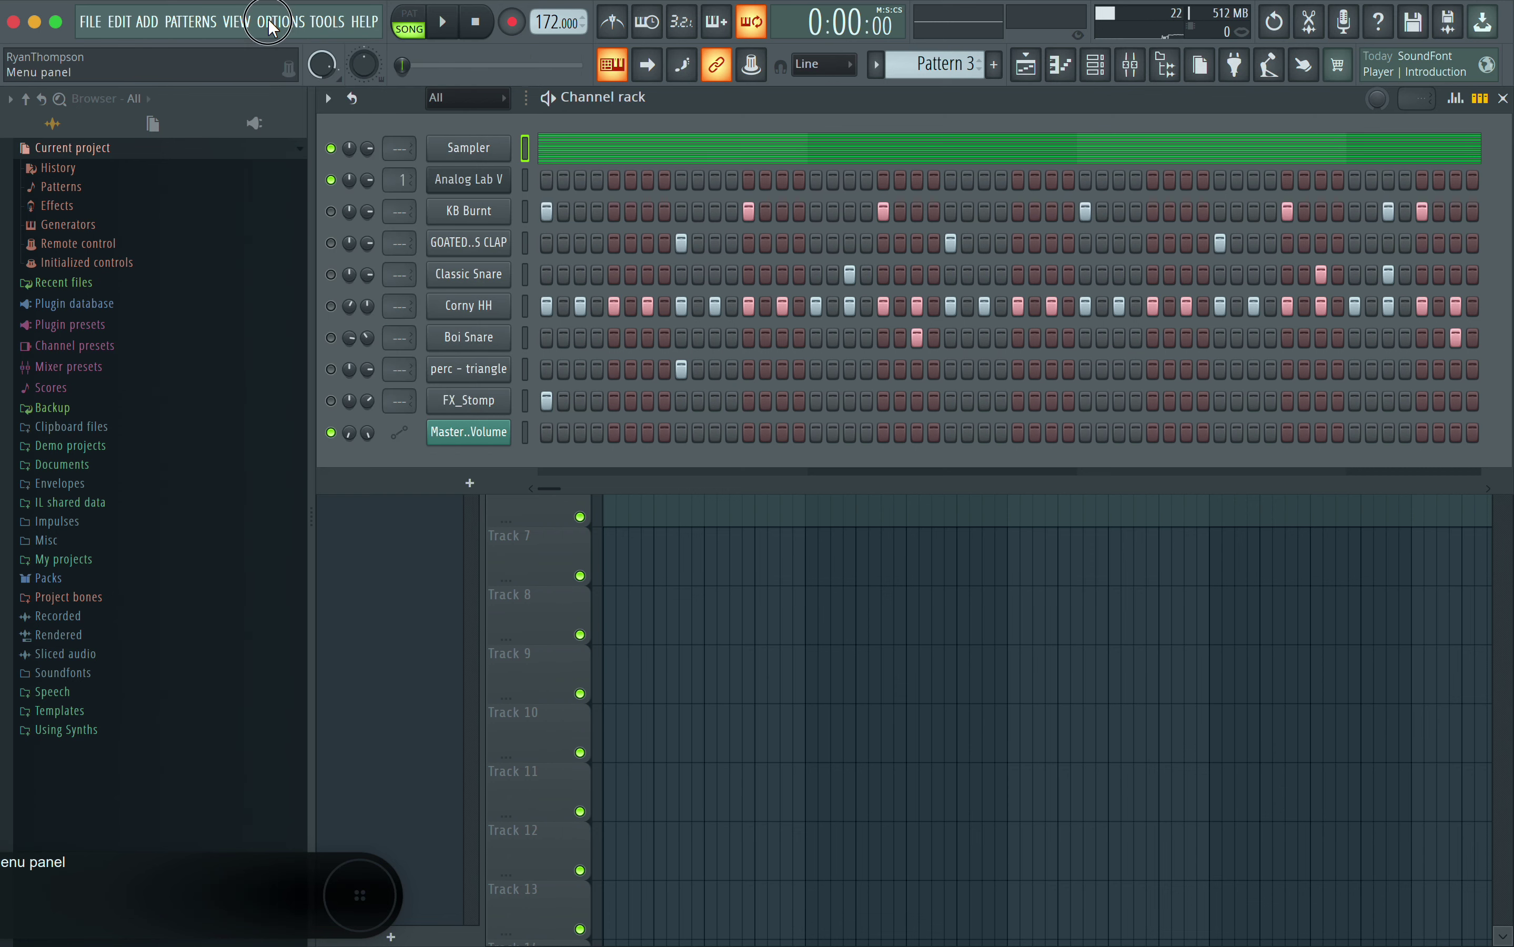
Check the loaded template's playlist arrangement and its melody mixer track, and return to the playlist
click(1027, 66)
drag(831, 123, 1503, 388)
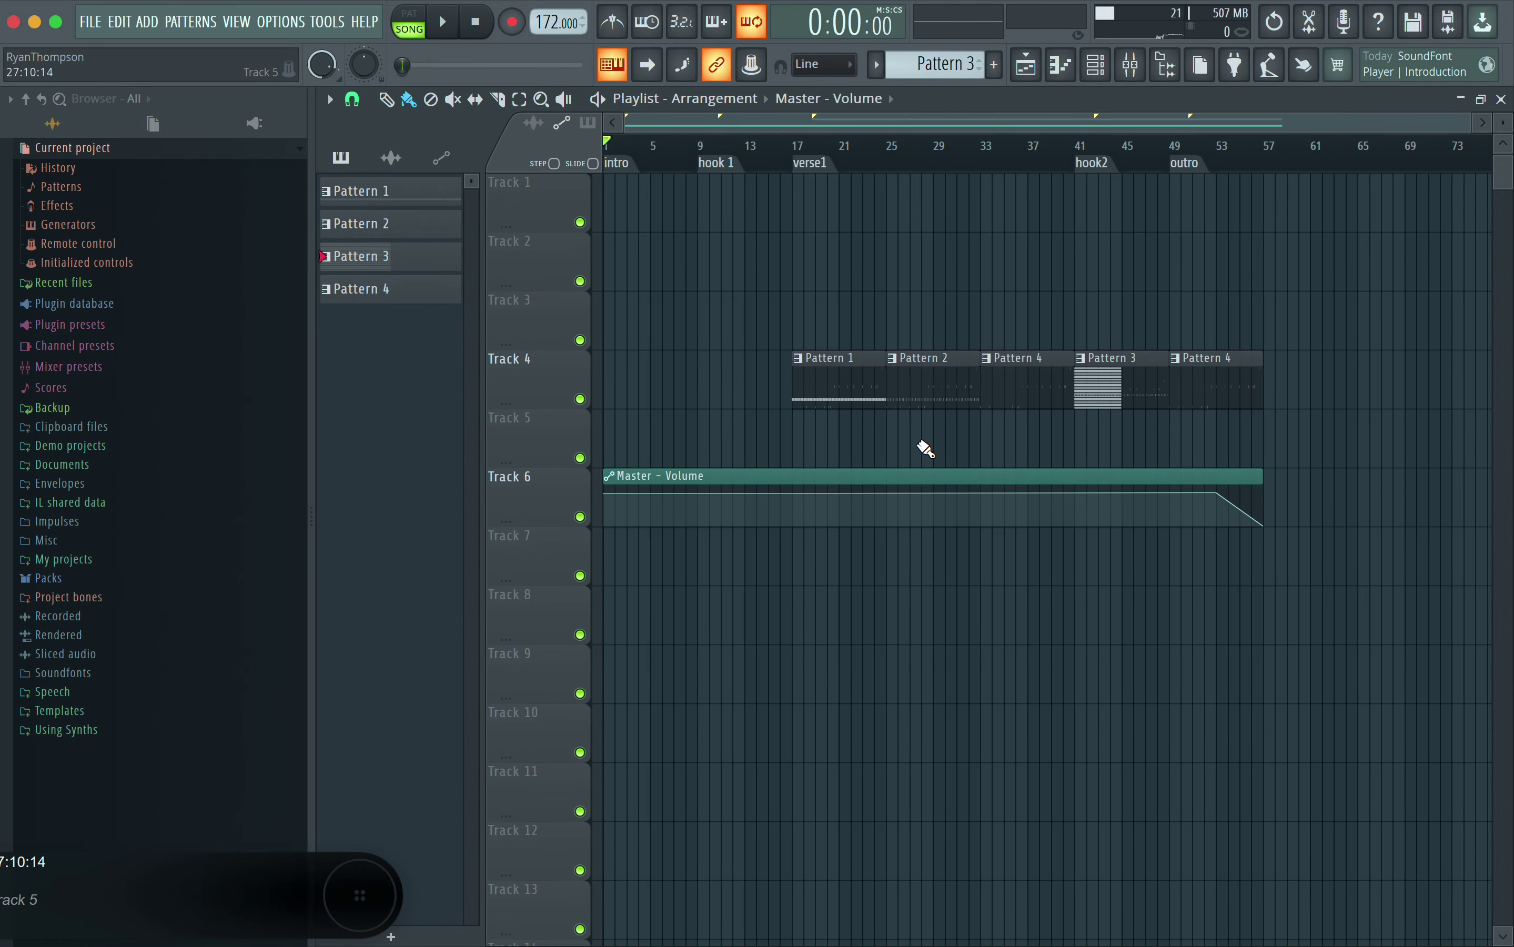
click(1130, 65)
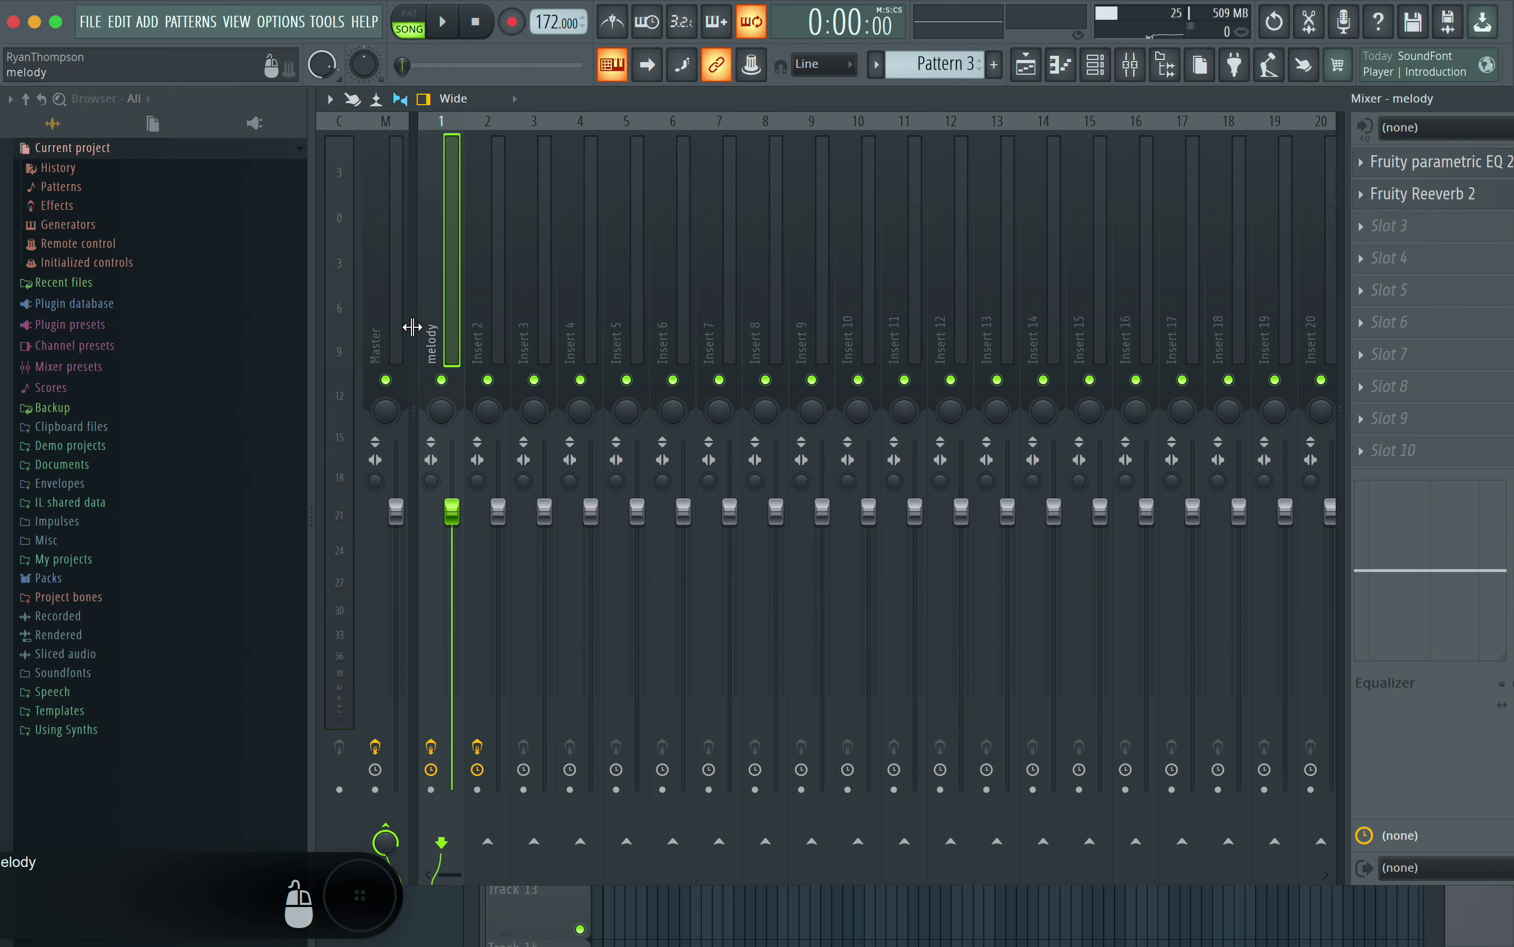
click(431, 354)
click(1027, 65)
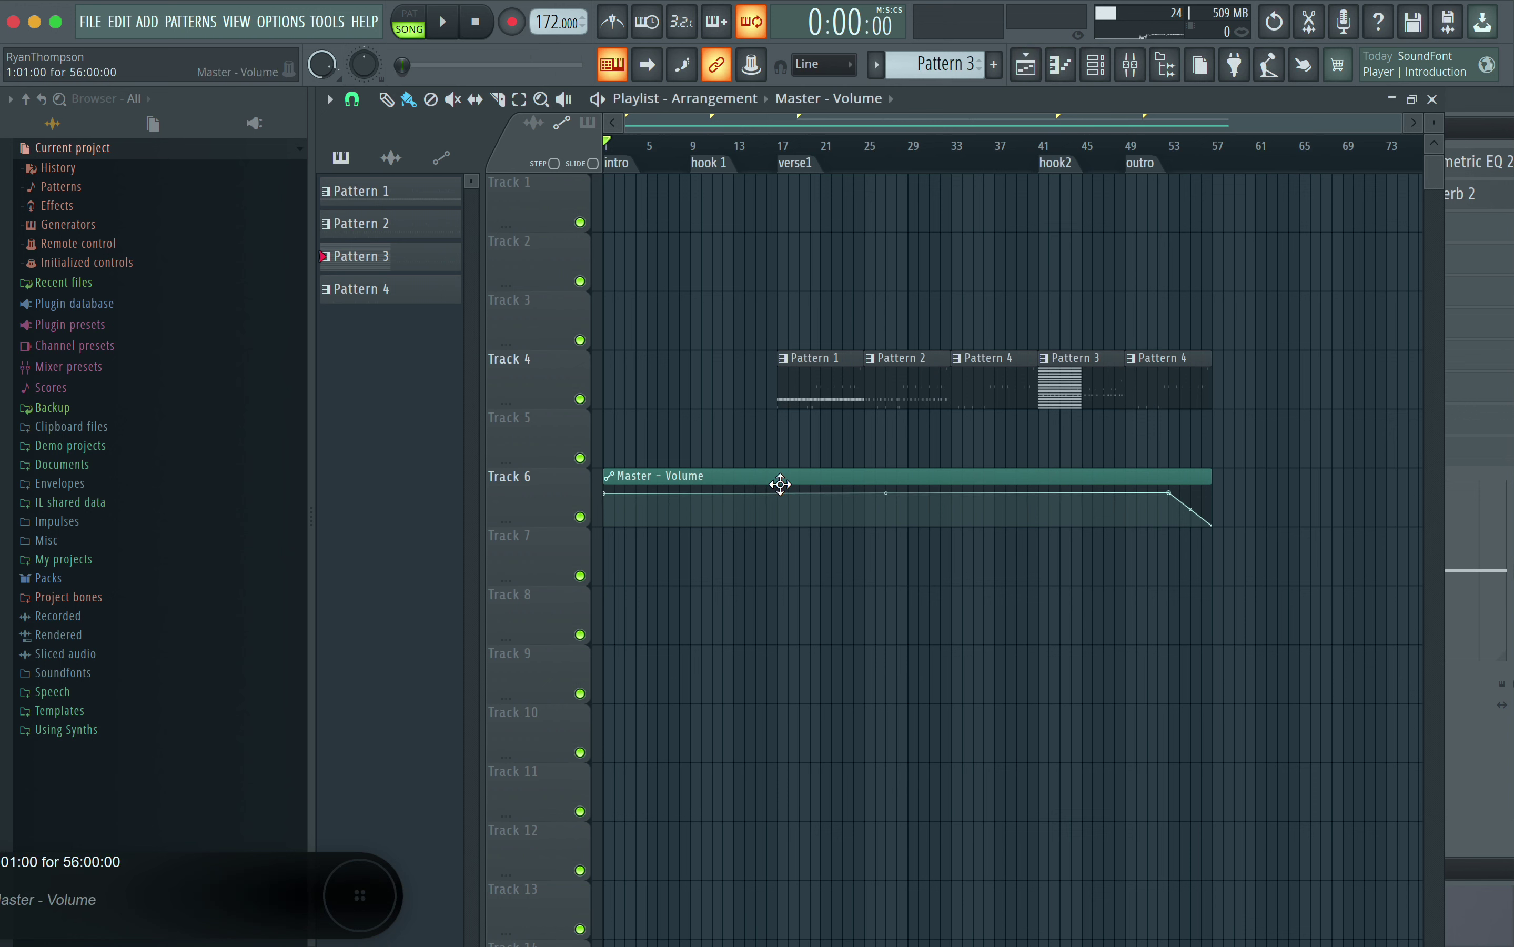